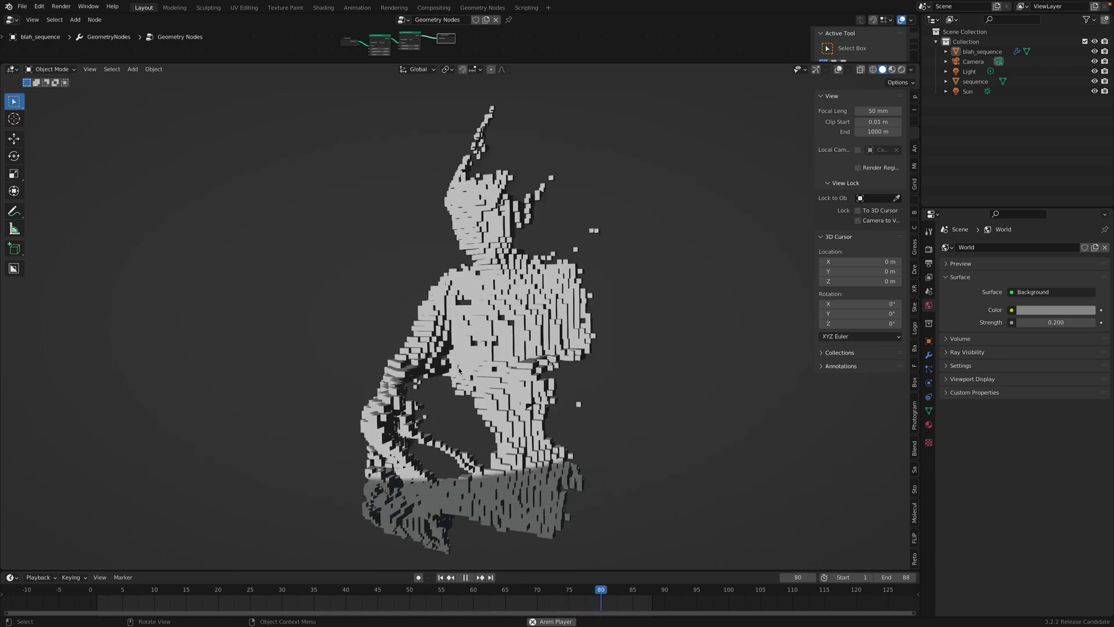
# Stop the voxel figure animation at frame 9 and preview it in Rendered shading
pyautogui.press('space')
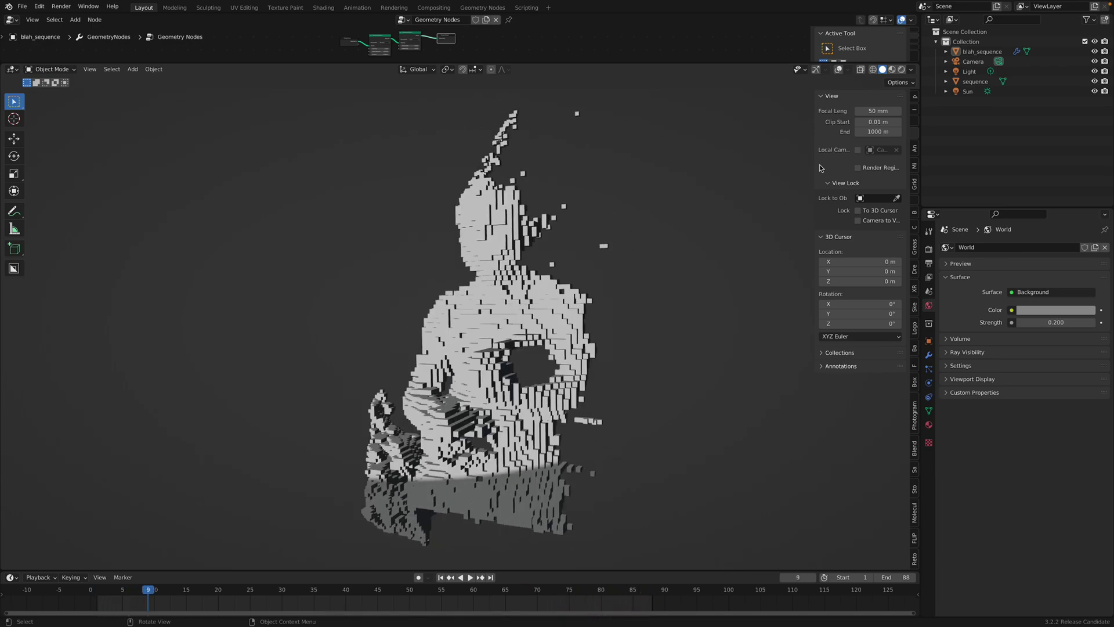
pyautogui.click(901, 69)
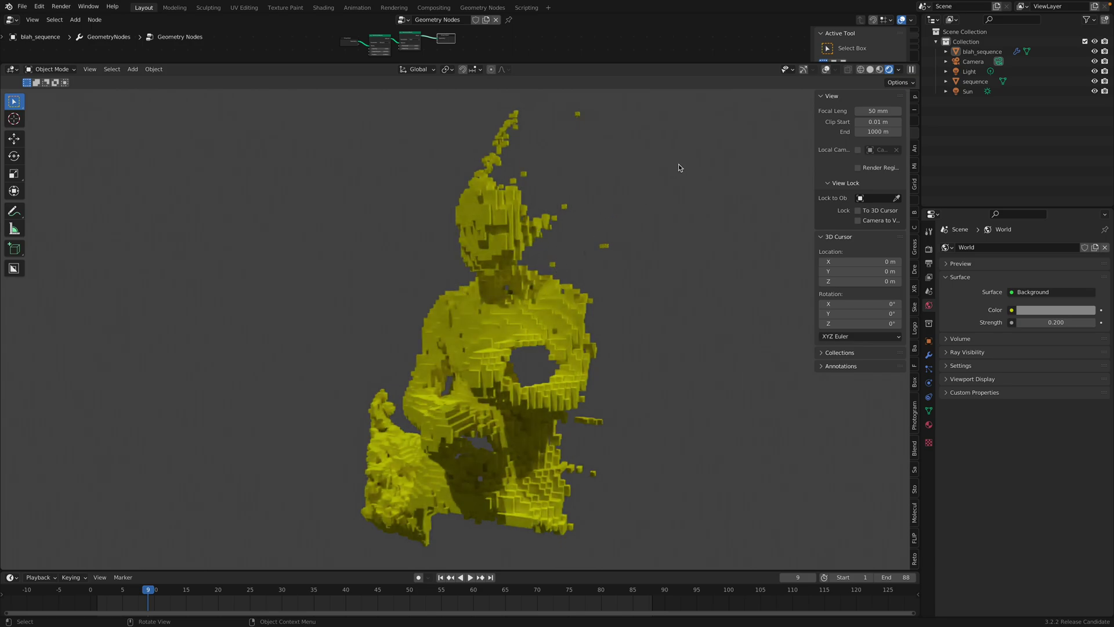
pyautogui.click(870, 69)
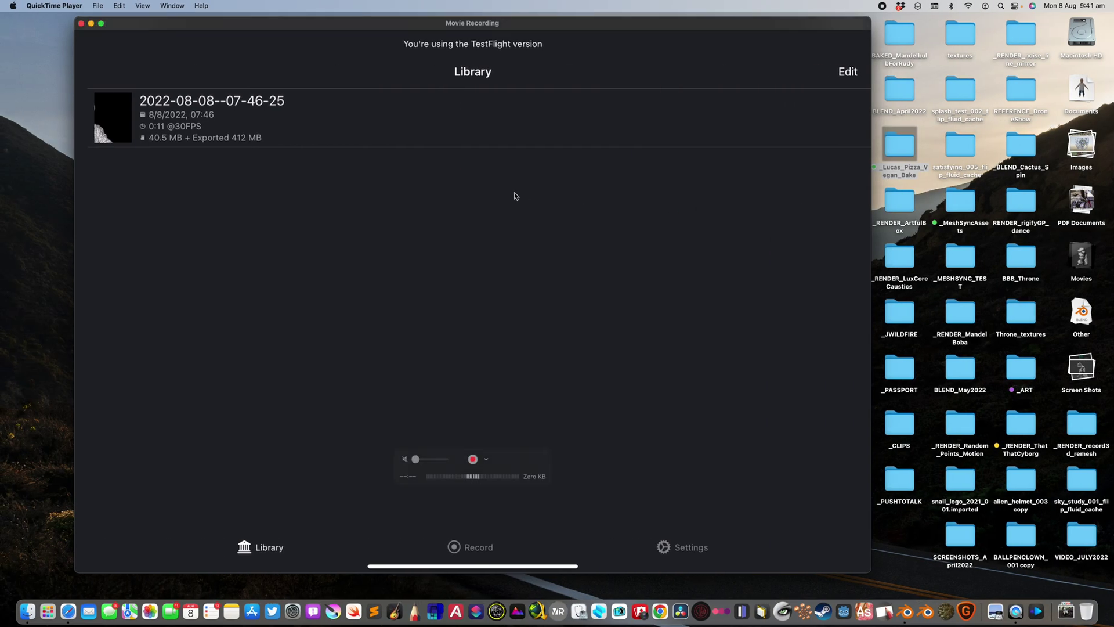
pyautogui.moveTo(570, 22); pyautogui.dragTo(563, 22)
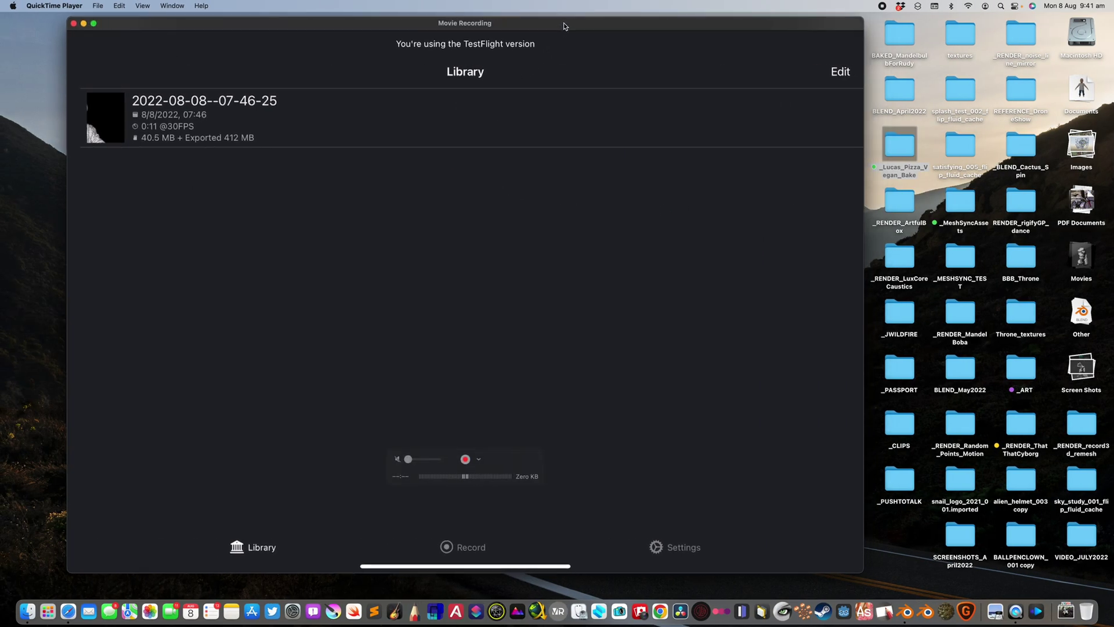
pyautogui.click(544, 176)
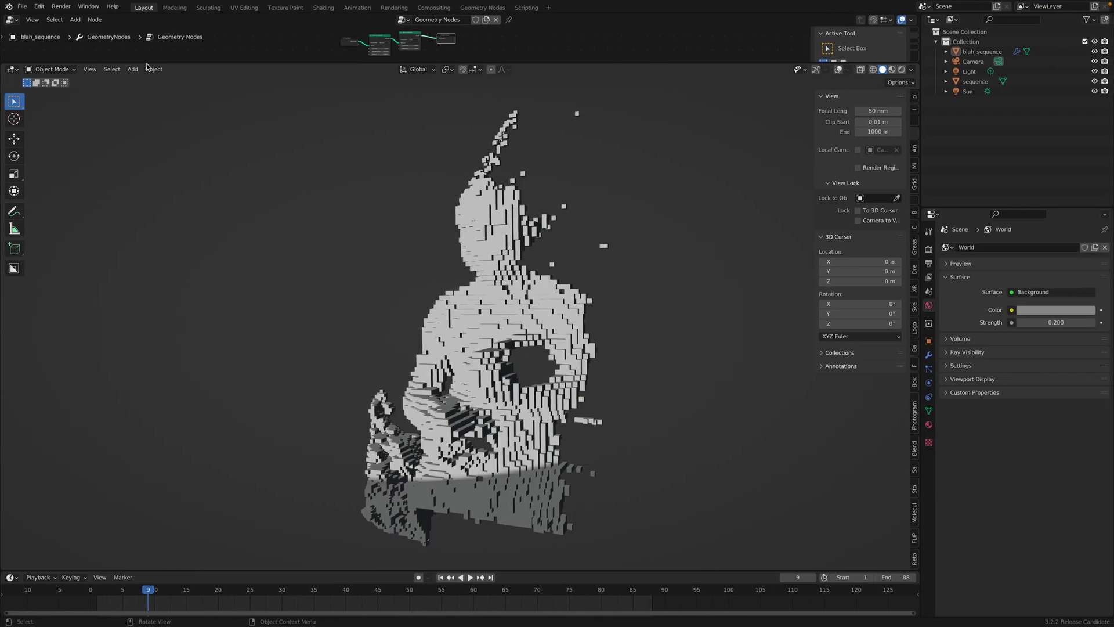
# Start a new General scene and delete the default cube, camera and light
pyautogui.click(22, 7)
pyautogui.moveTo(32, 21)
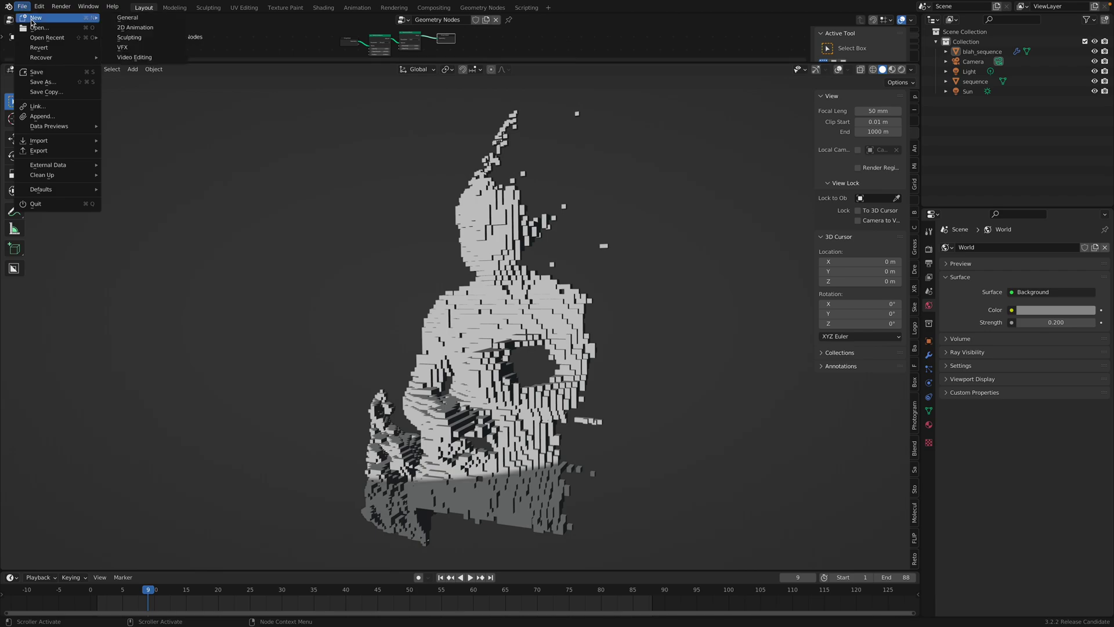
pyautogui.click(138, 19)
pyautogui.press('a')
pyautogui.press('x')
pyautogui.click(534, 308)
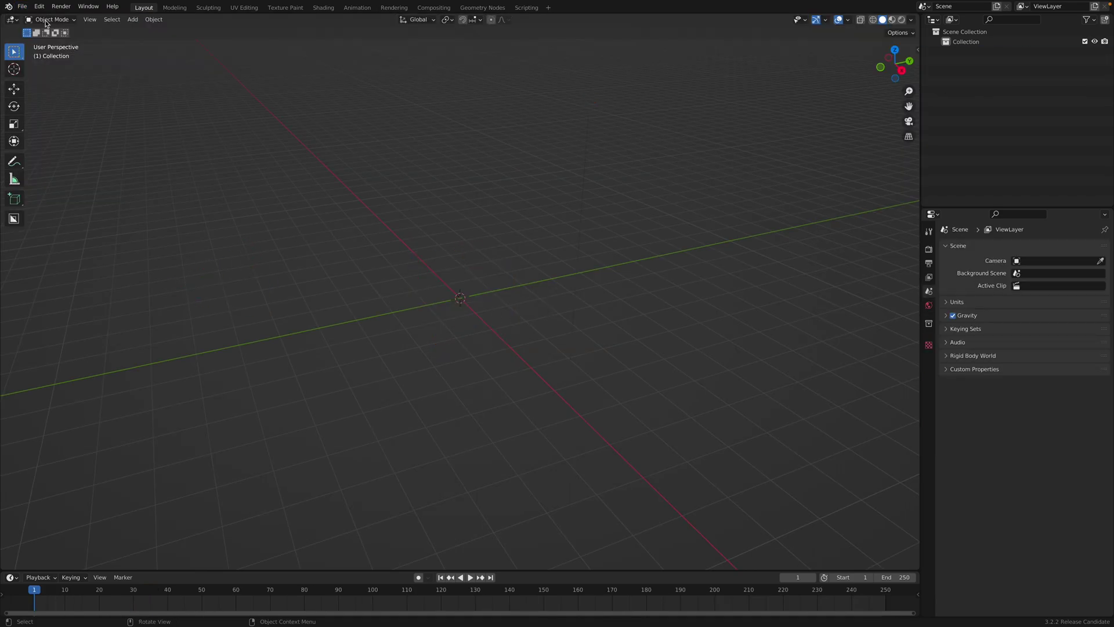
pyautogui.click(22, 7)
pyautogui.moveTo(67, 139)
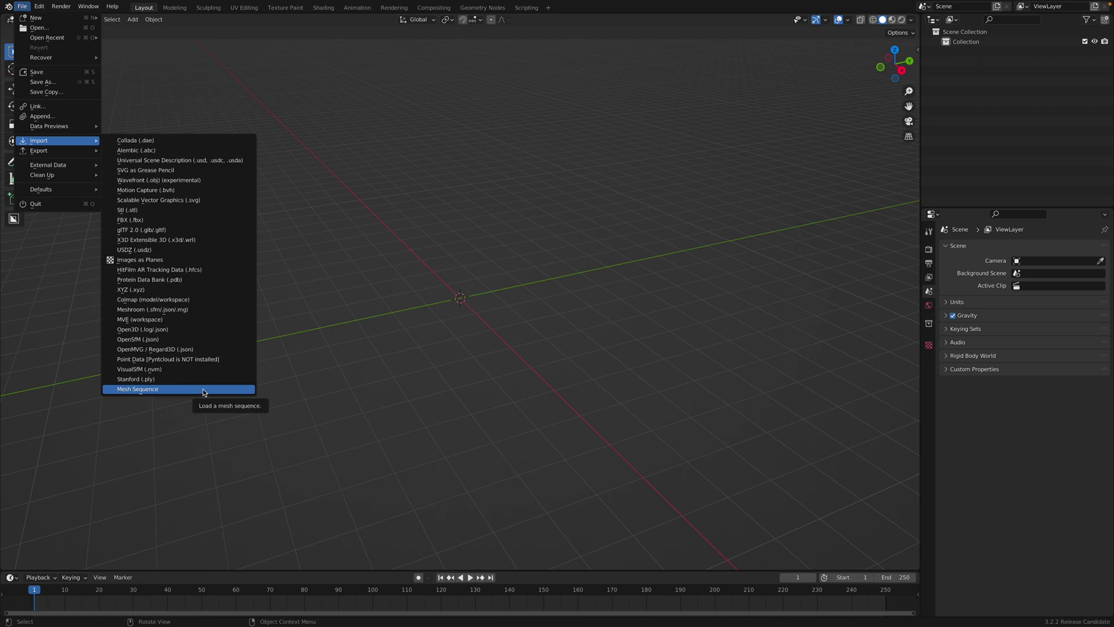
# Enable the Wavefront OBJ and Stop motion OBJ add-ons in Preferences, then close Preferences
pyautogui.click(39, 6)
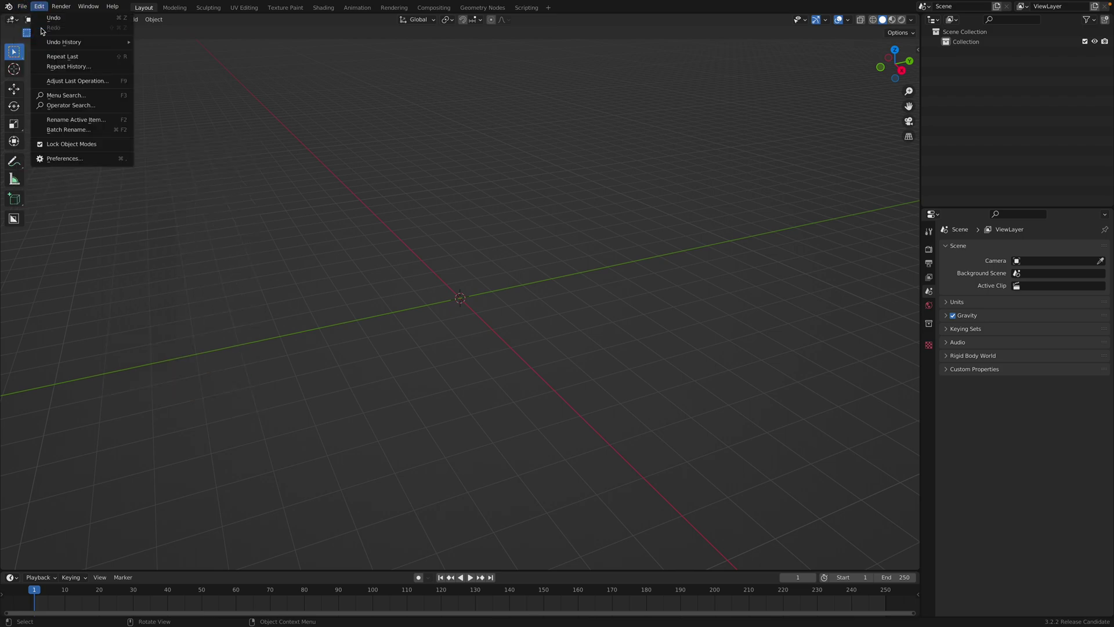
pyautogui.click(76, 161)
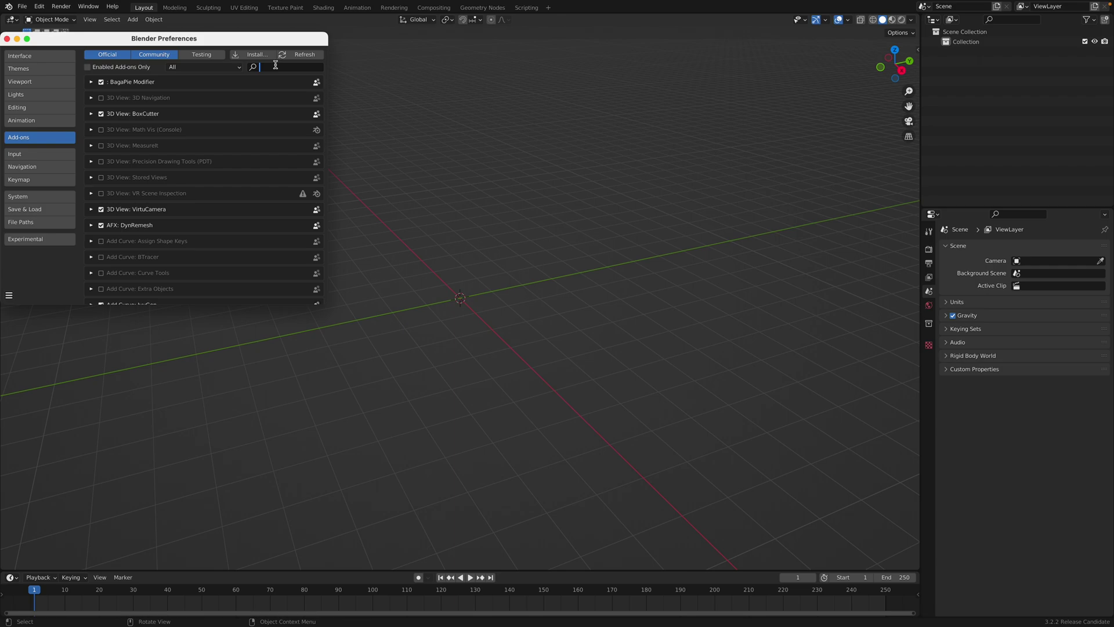
pyautogui.write('obj')
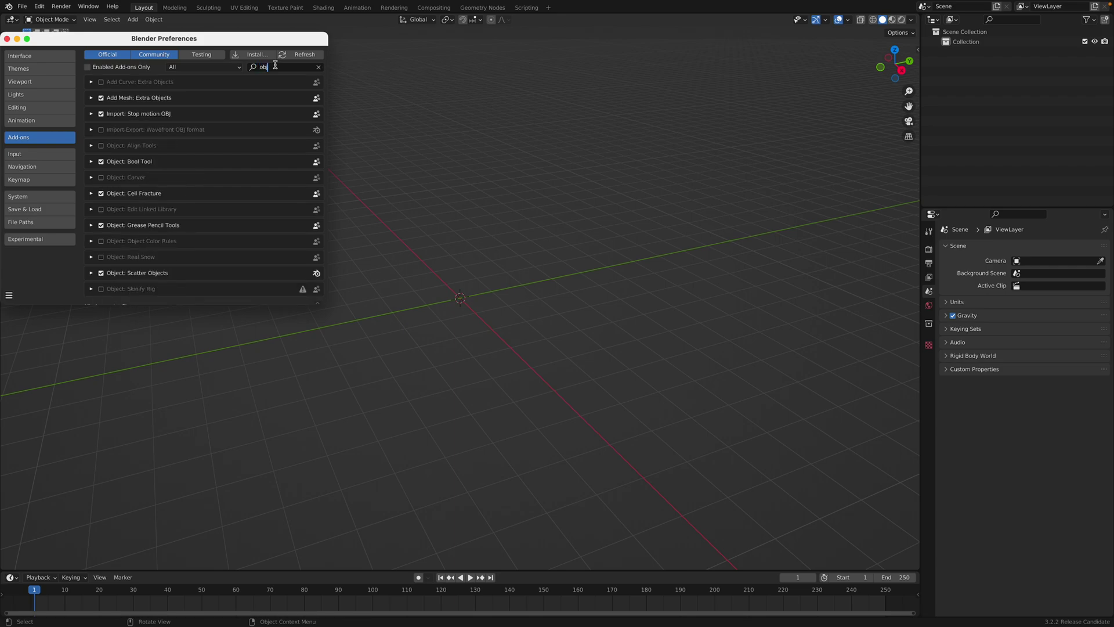
pyautogui.click(91, 115)
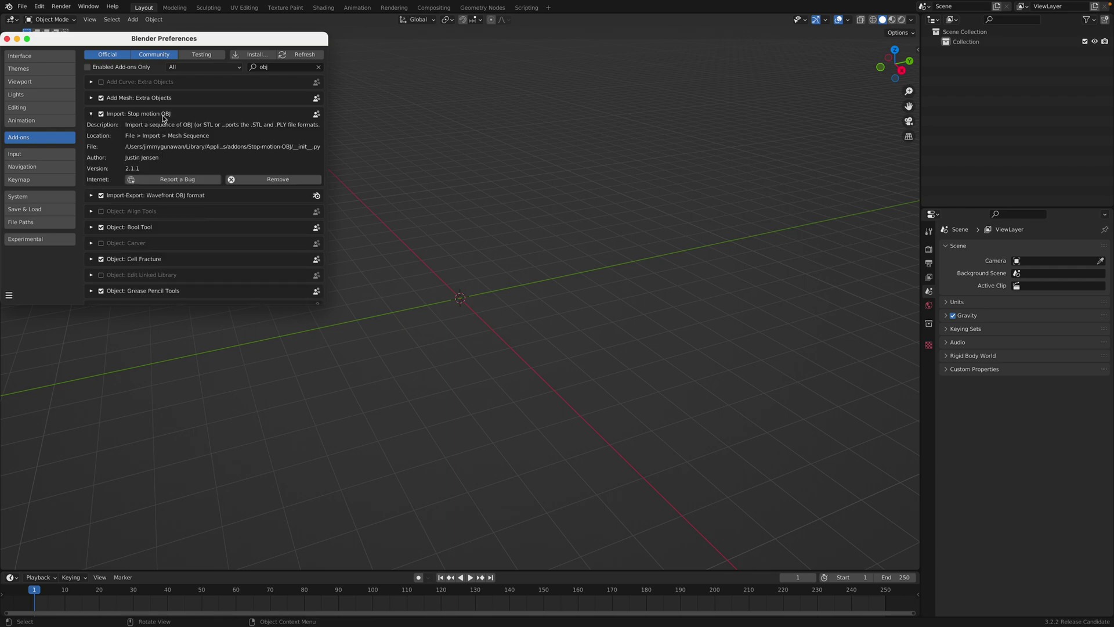
pyautogui.click(92, 196)
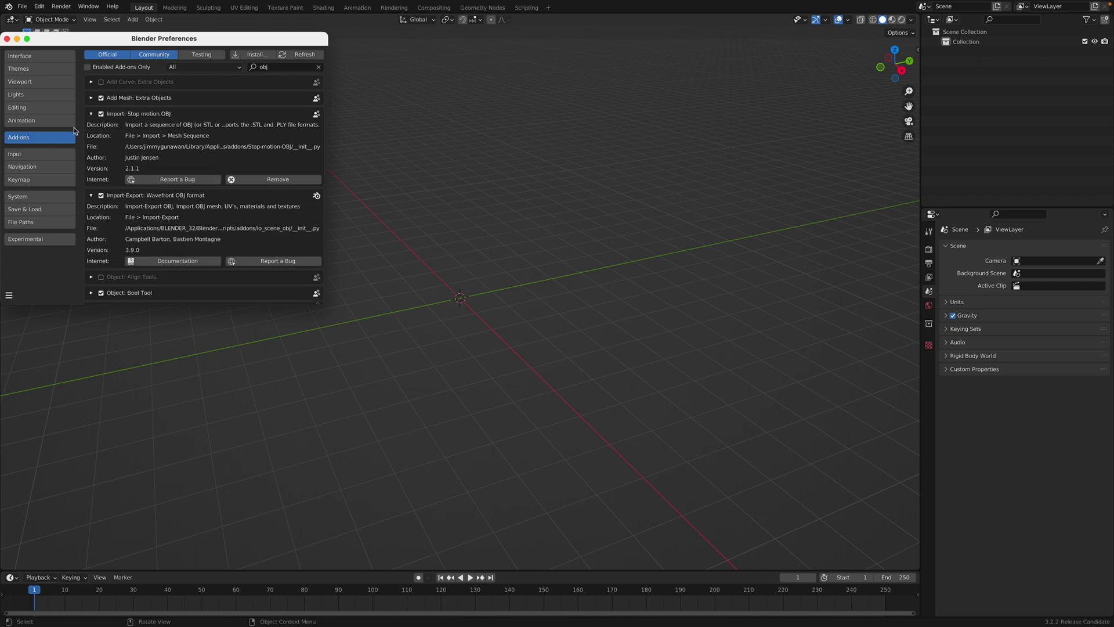
pyautogui.click(6, 39)
pyautogui.click(22, 6)
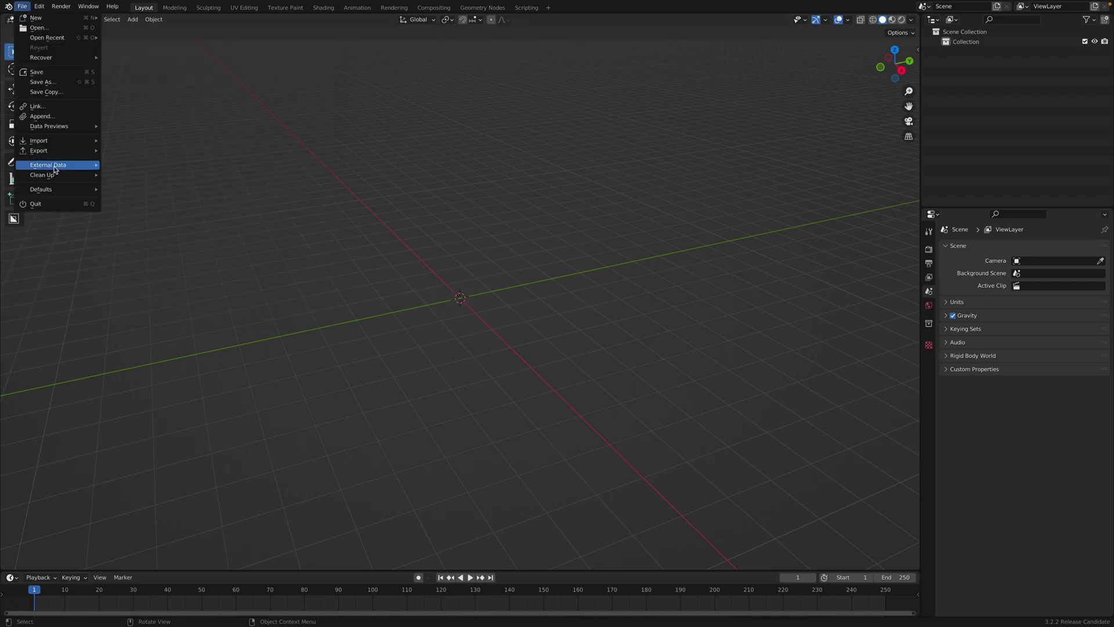
pyautogui.click(201, 395)
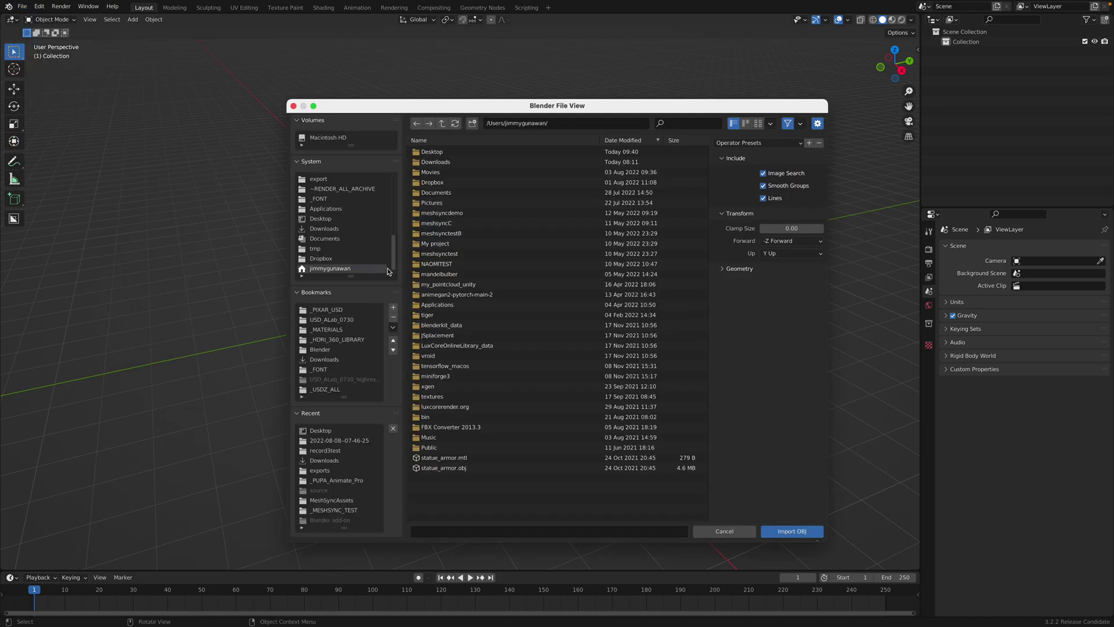
pyautogui.click(461, 160)
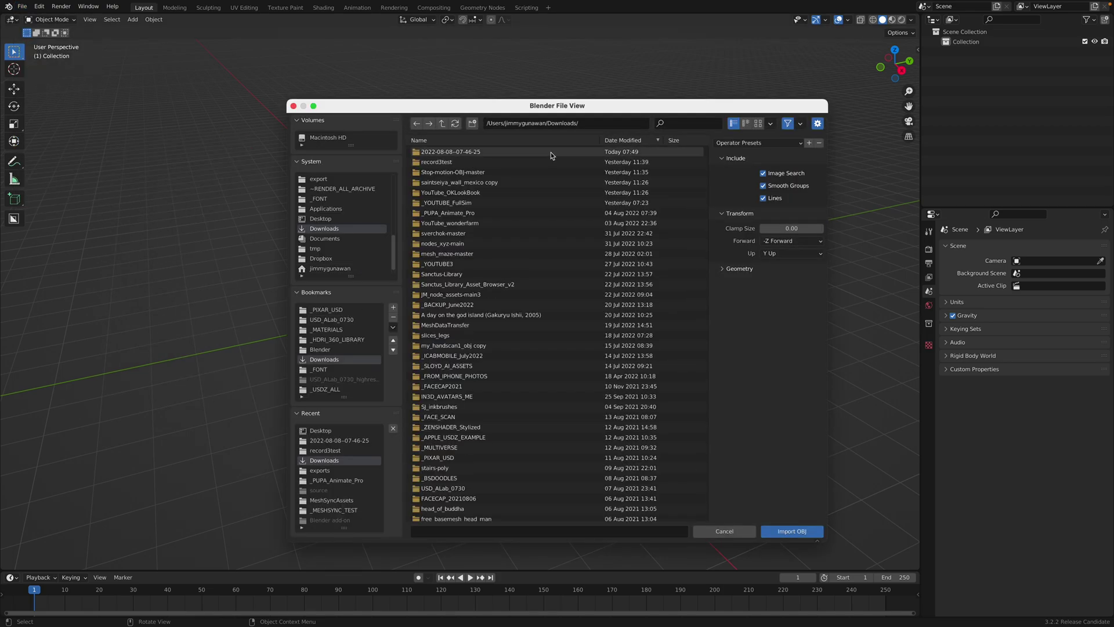
pyautogui.click(549, 152)
pyautogui.click(489, 139)
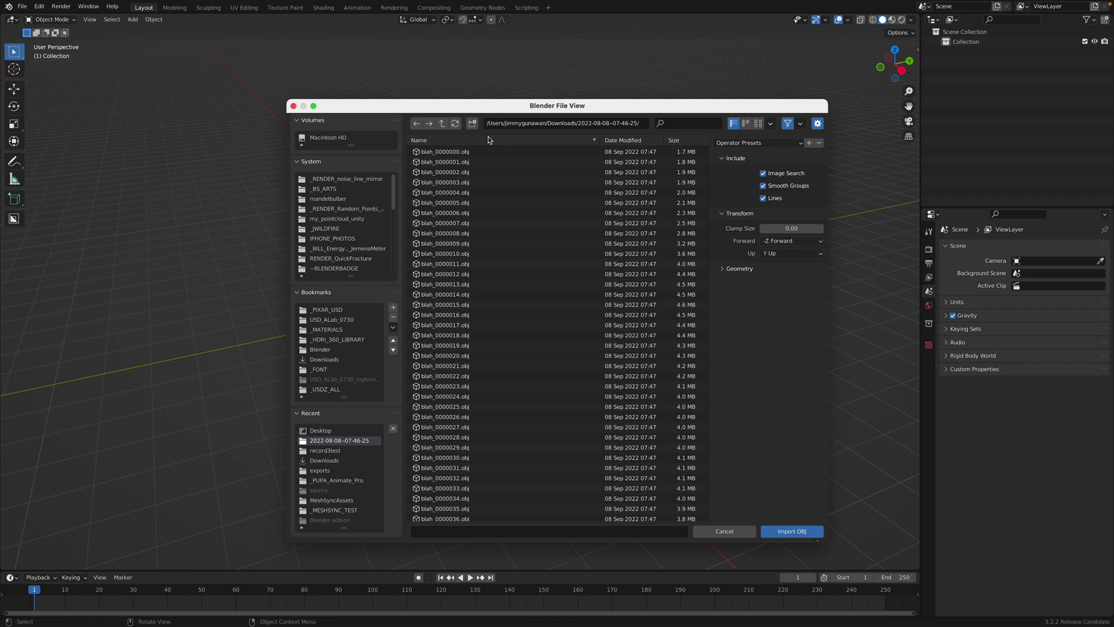
pyautogui.scroll(-2, 486, 395)
pyautogui.doubleClick(483, 408)
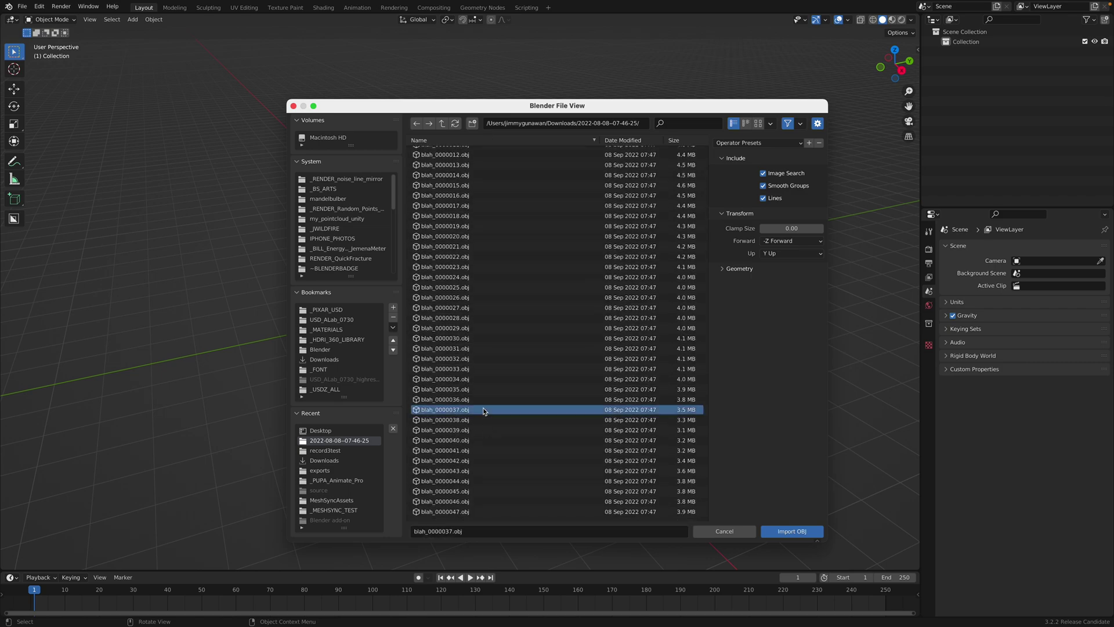
# Orbit around the hand scan and check its Color Attributes in Object Data properties
pyautogui.scroll(6, 516, 267)
pyautogui.click(555, 232)
pyautogui.moveTo(554, 232); pyautogui.dragTo(496, 262, button='middle')
pyautogui.scroll(8, 499, 261)
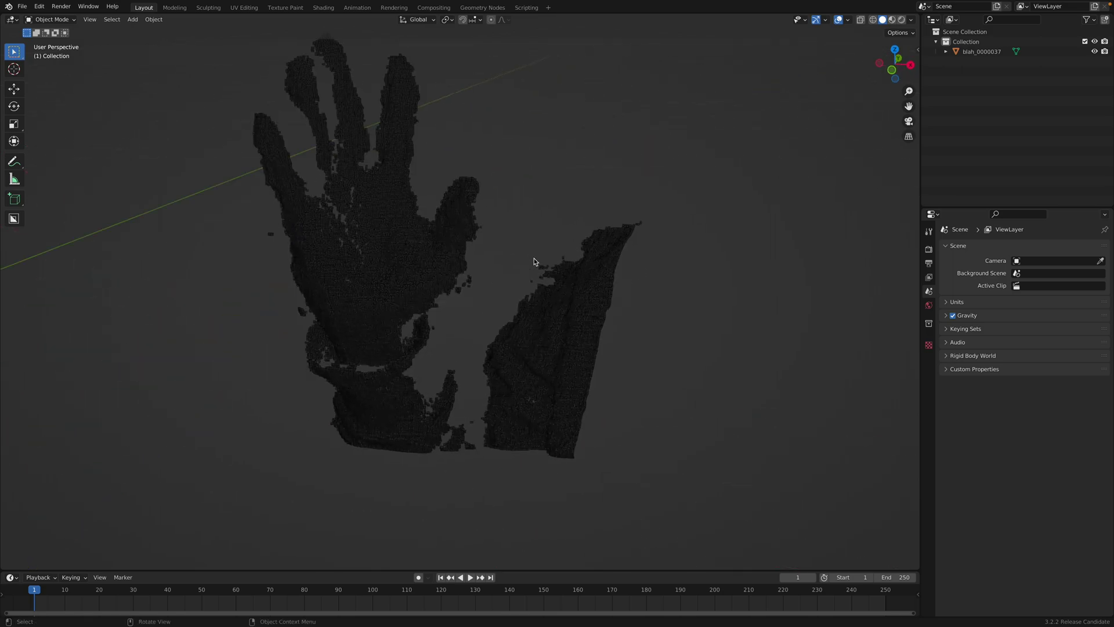
pyautogui.scroll(-8, 410, 271)
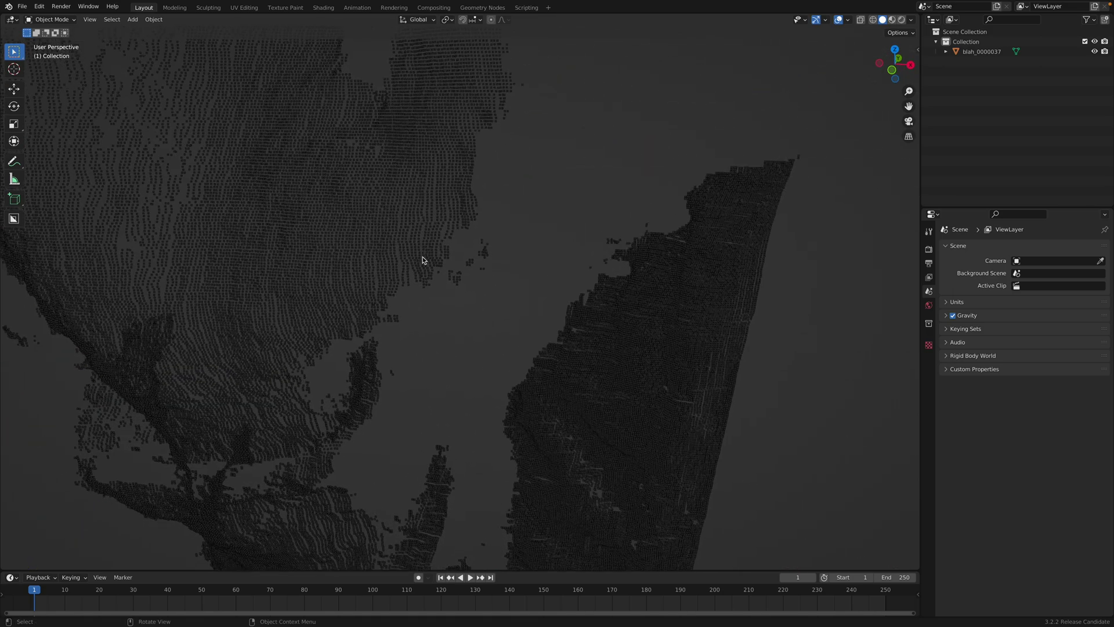
pyautogui.moveTo(591, 241); pyautogui.dragTo(604, 215, button='middle')
pyautogui.moveTo(441, 263); pyautogui.dragTo(406, 241, button='middle')
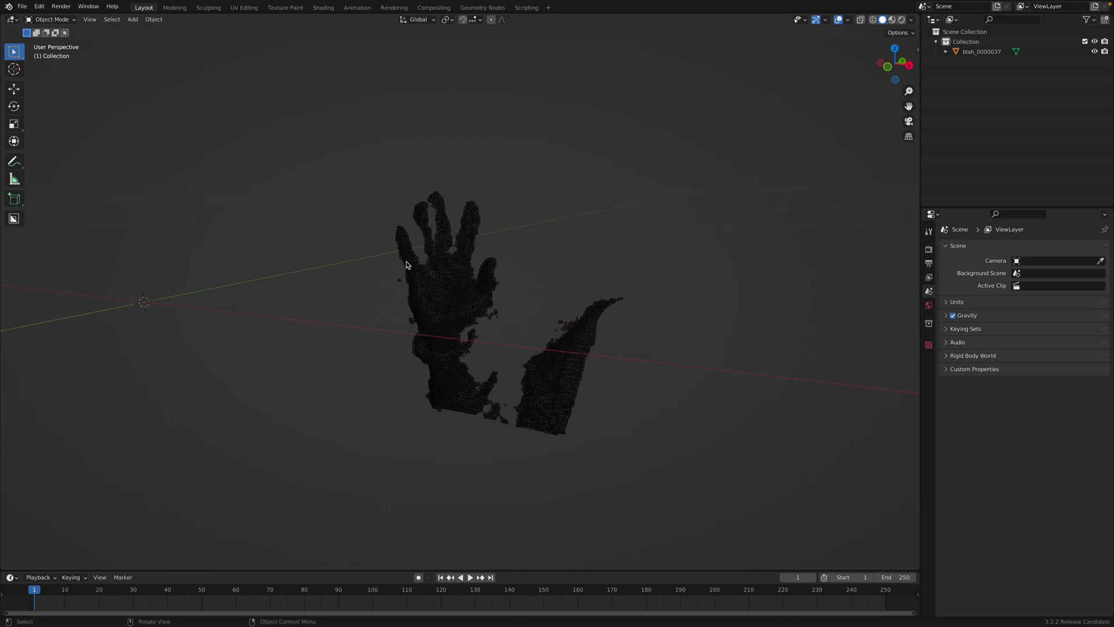
pyautogui.click(406, 241)
pyautogui.click(929, 410)
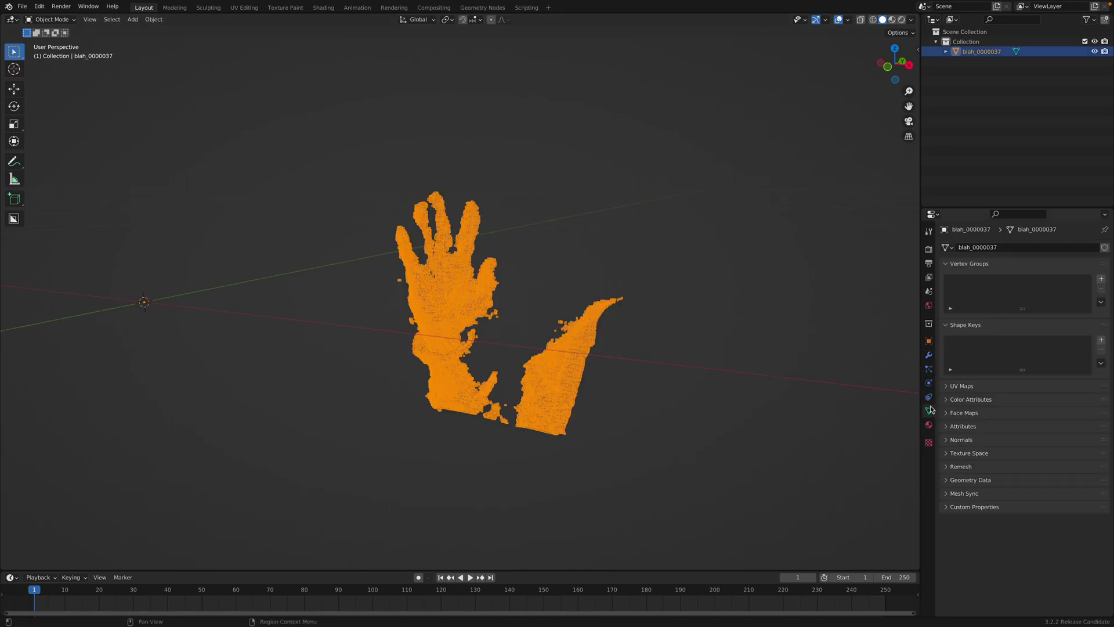
pyautogui.click(959, 401)
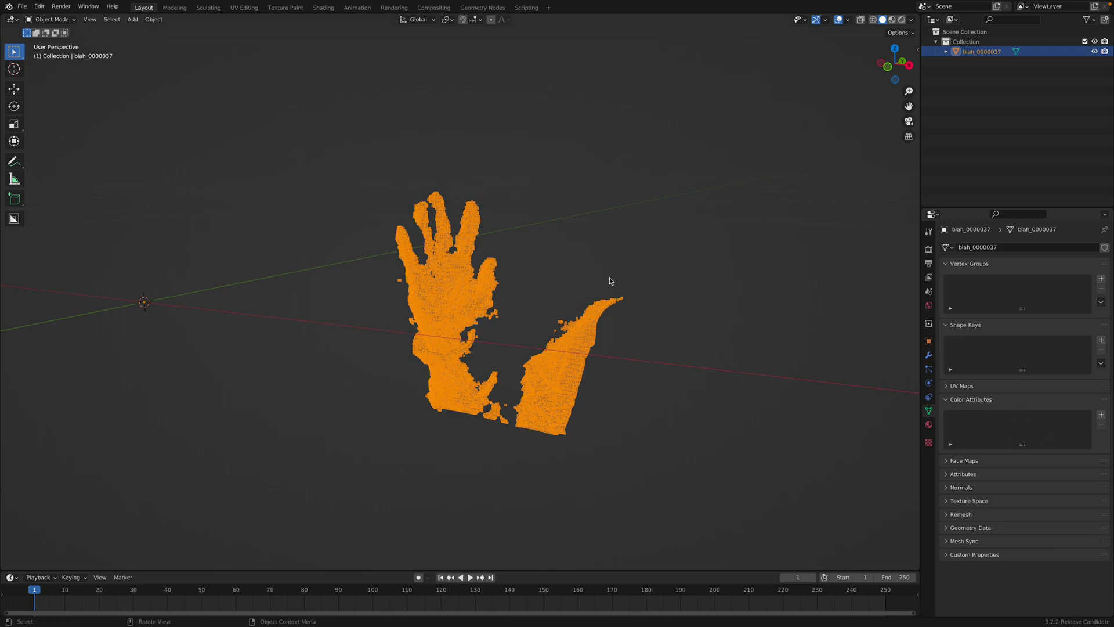
pyautogui.moveTo(610, 281); pyautogui.dragTo(425, 220, button='middle')
pyautogui.click(24, 7)
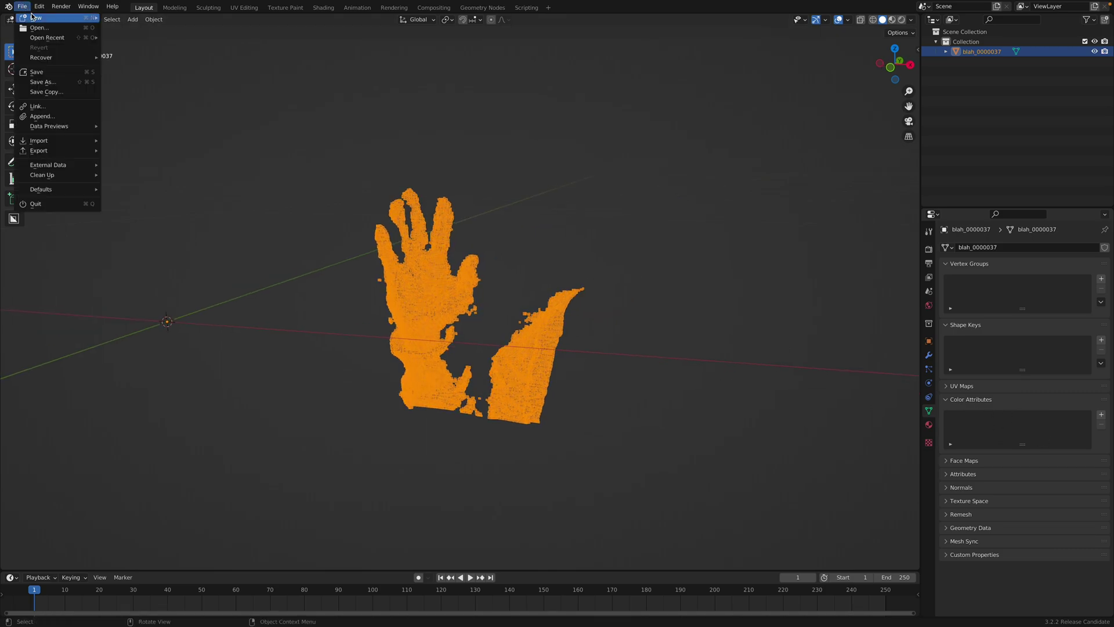
# Start a new General scene, discarding the hand scan, and delete the default objects
pyautogui.moveTo(33, 18)
pyautogui.click(124, 18)
pyautogui.click(512, 328)
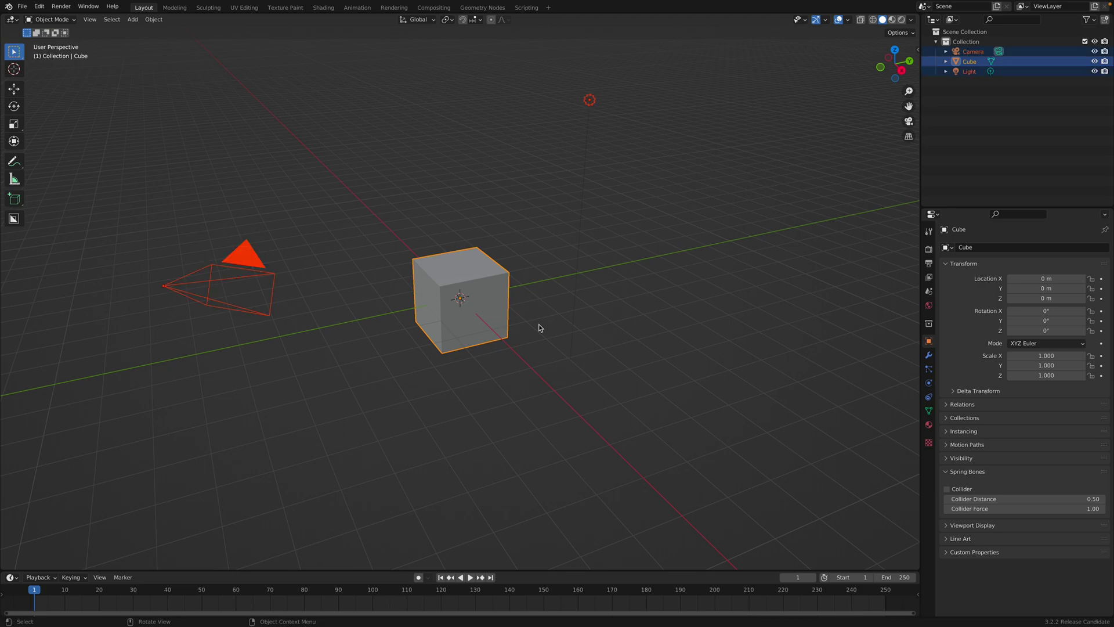
pyautogui.press('Delete')
pyautogui.click(23, 7)
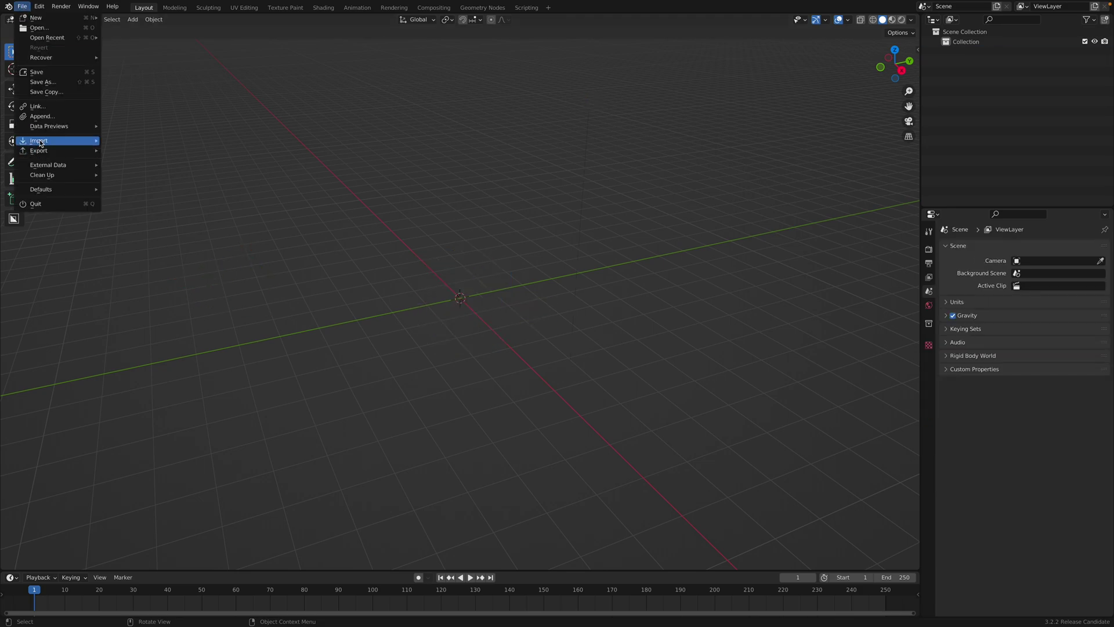
pyautogui.moveTo(58, 141)
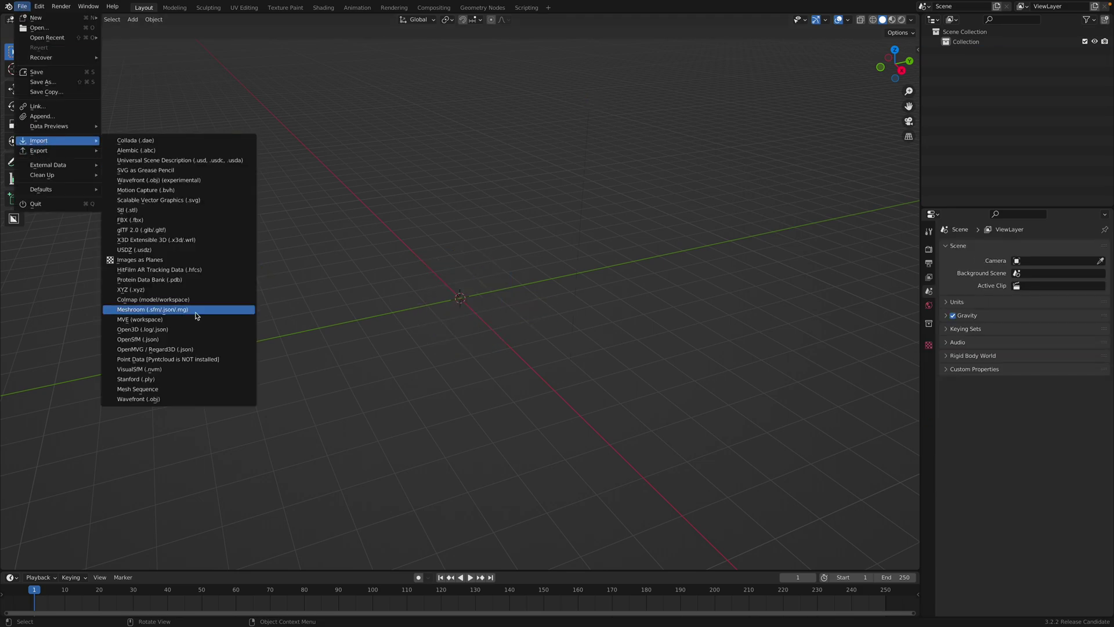
pyautogui.click(187, 391)
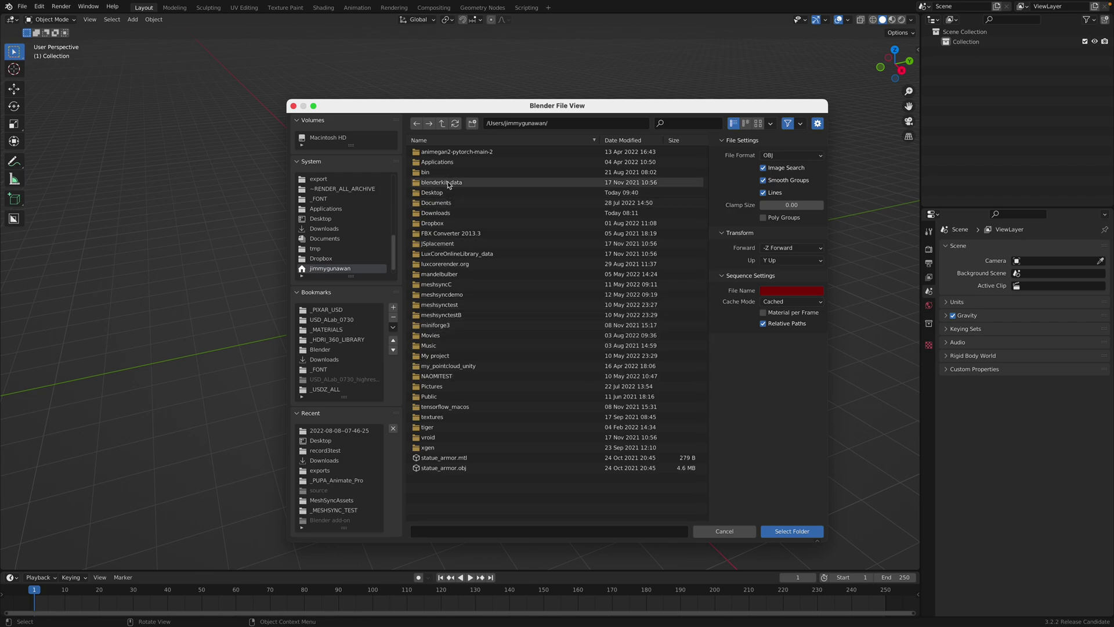
pyautogui.doubleClick(447, 213)
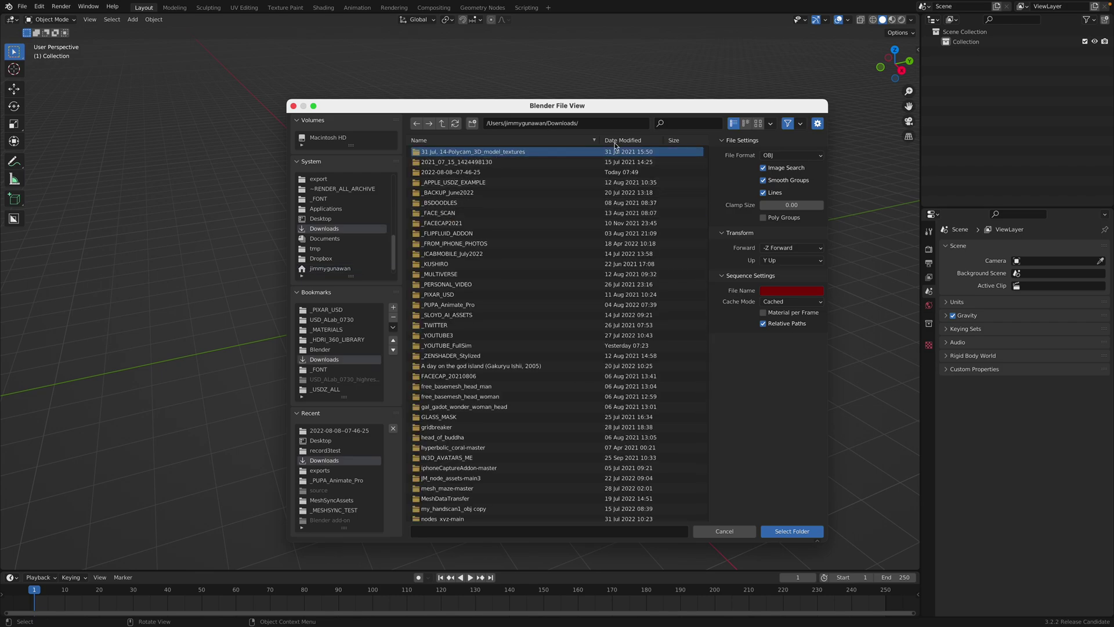
pyautogui.click(616, 140)
pyautogui.doubleClick(528, 151)
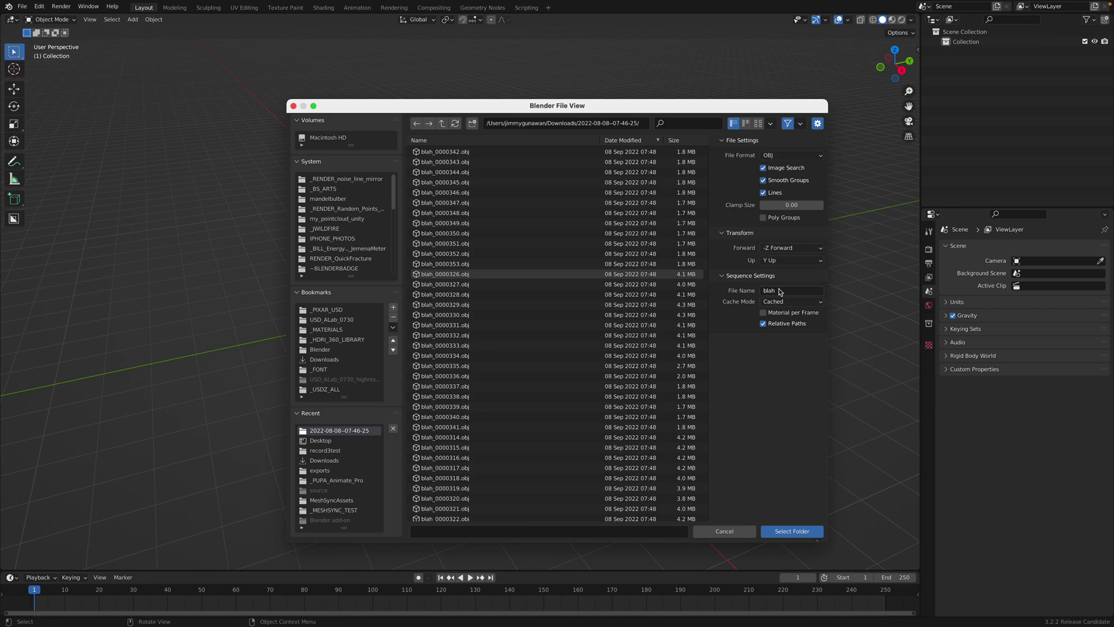
pyautogui.click(506, 140)
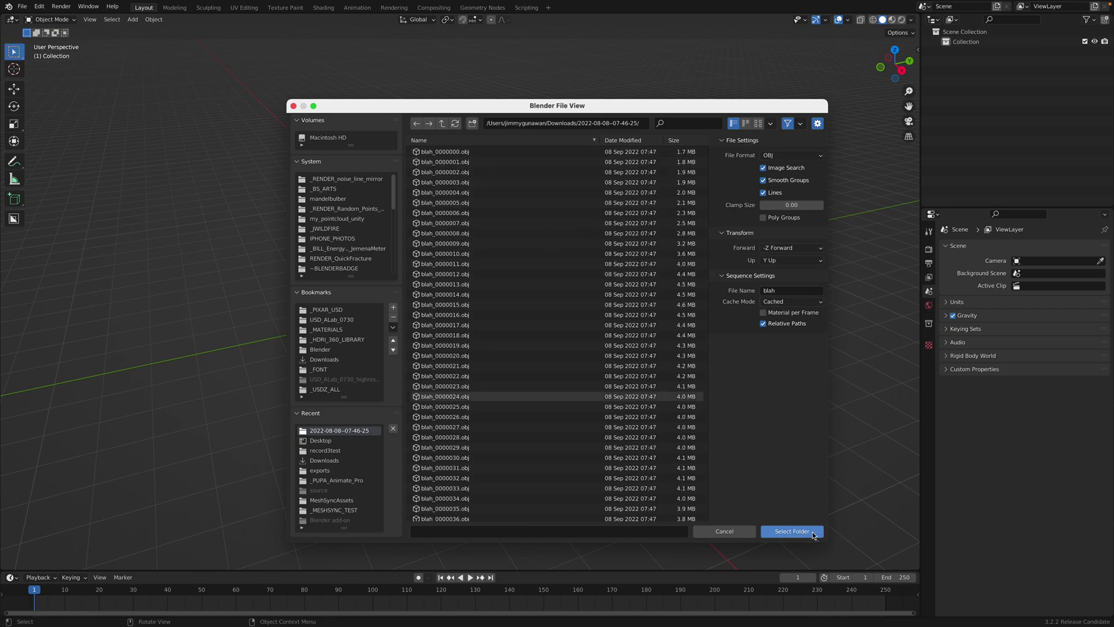
pyautogui.click(792, 532)
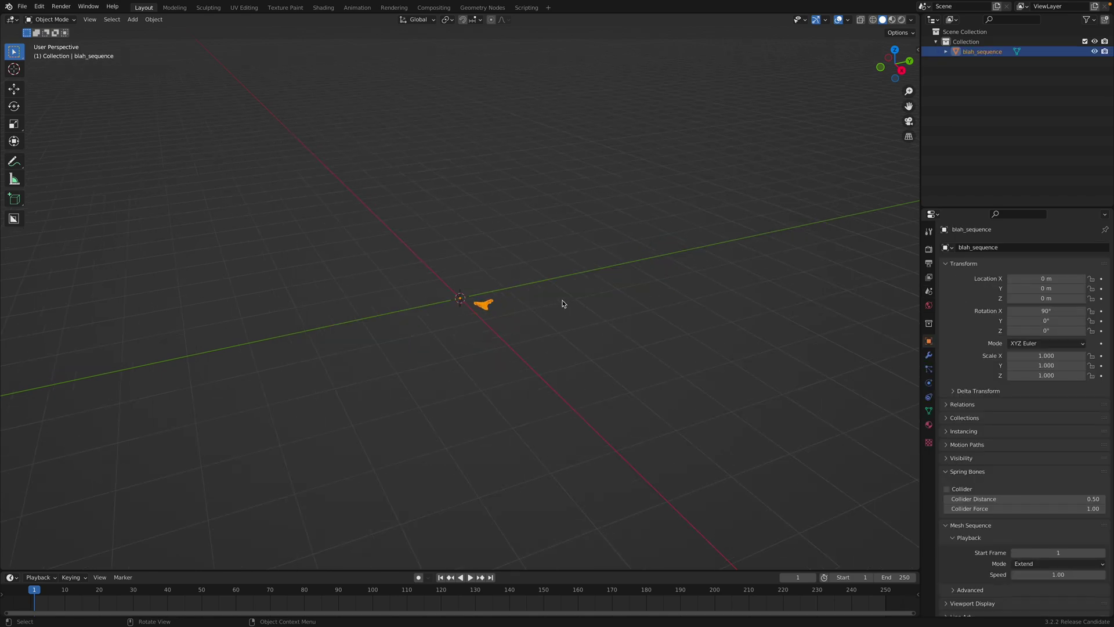
# Scrub and play the blah_sequence animation, stopping at frame 163, then bring up Save As
pyautogui.scroll(10, 562, 304)
pyautogui.scroll(-2, 573, 293)
pyautogui.click(579, 280)
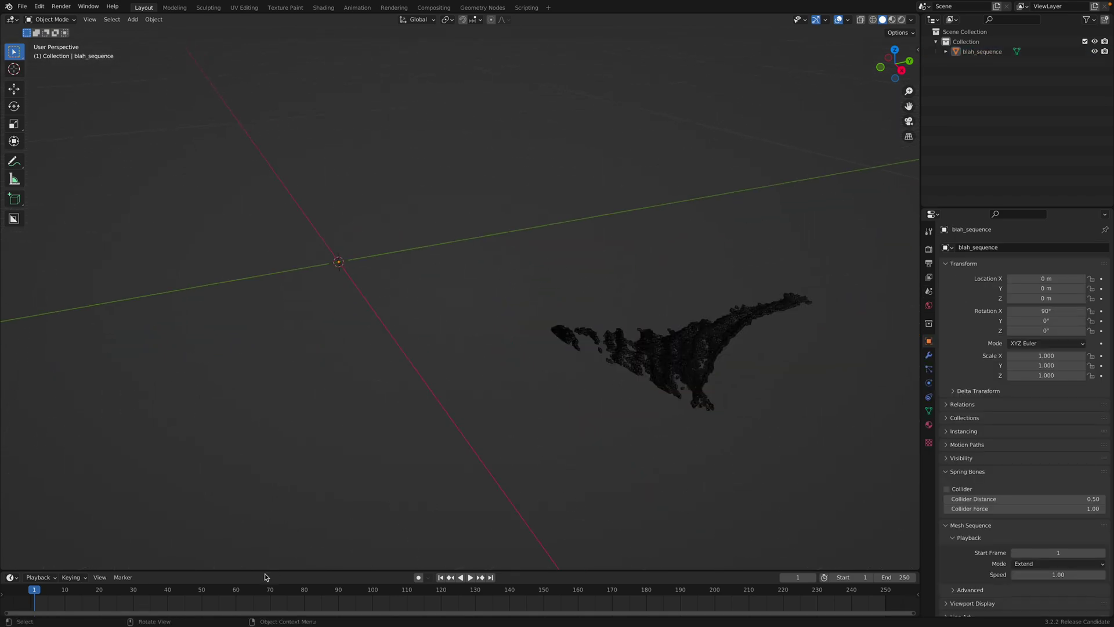
pyautogui.moveTo(226, 589); pyautogui.dragTo(317, 587)
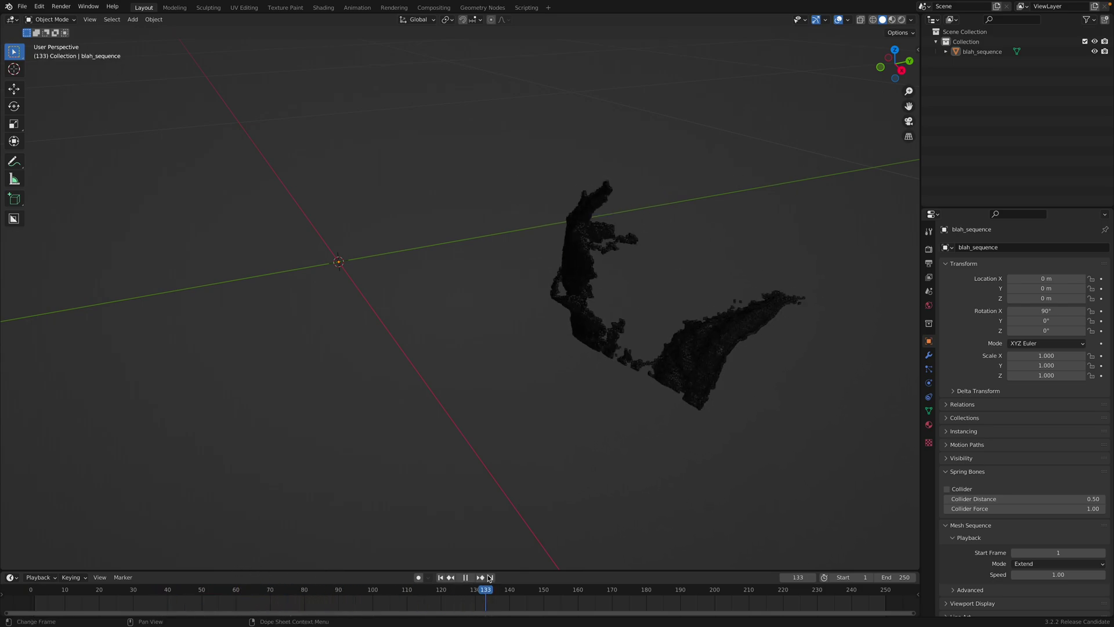
pyautogui.press('space')
pyautogui.moveTo(514, 406); pyautogui.dragTo(505, 429, button='middle')
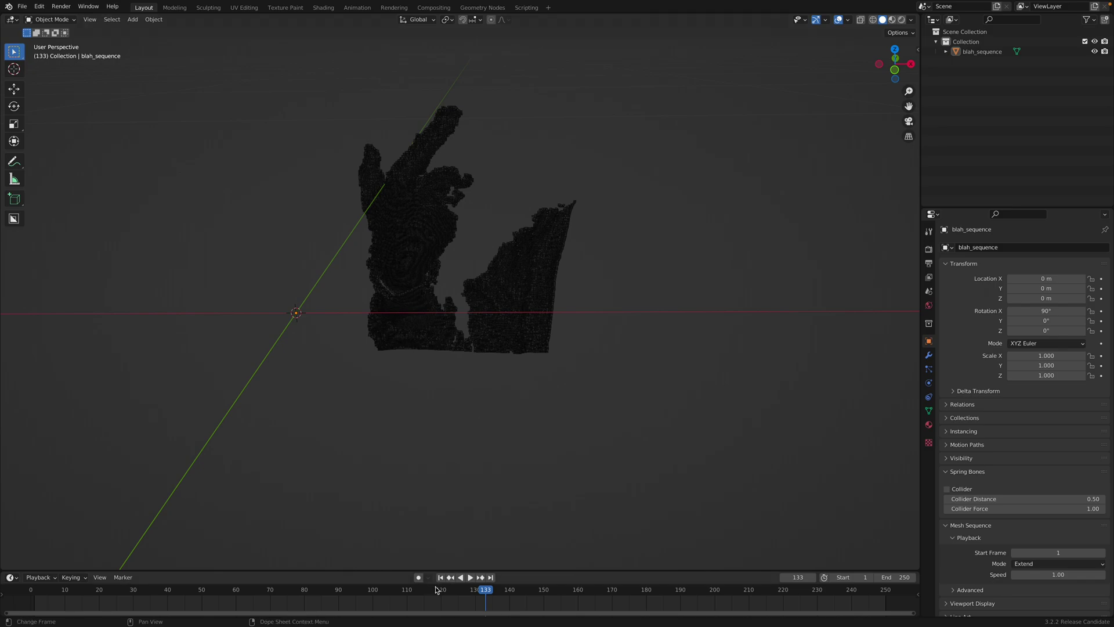
pyautogui.press('space')
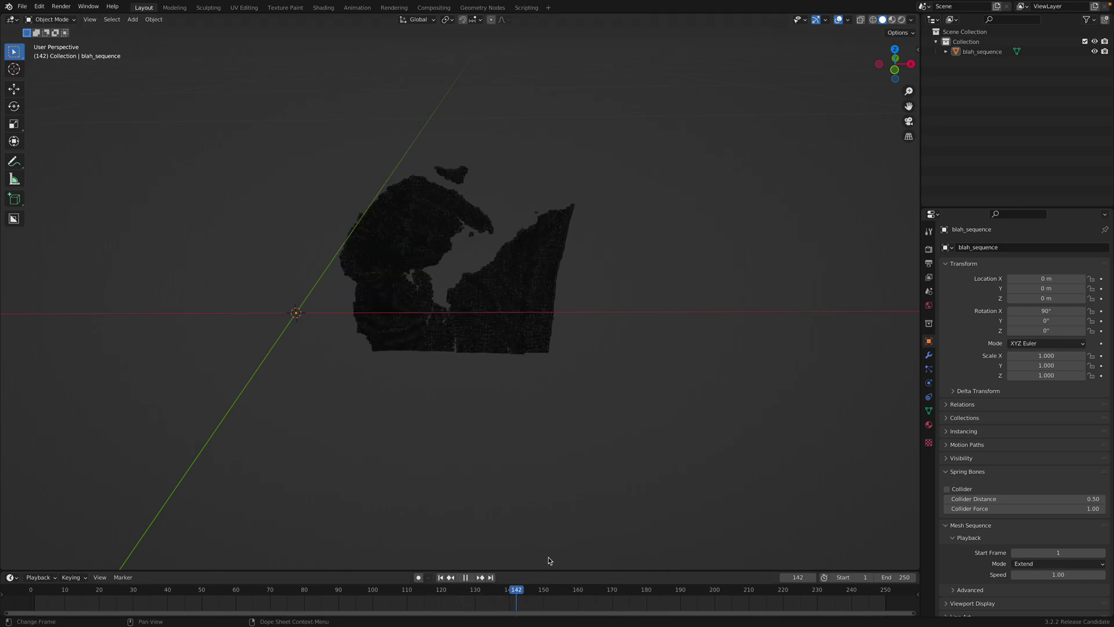
pyautogui.press('space')
pyautogui.moveTo(550, 561); pyautogui.dragTo(543, 450, button='middle')
pyautogui.press('super+s')
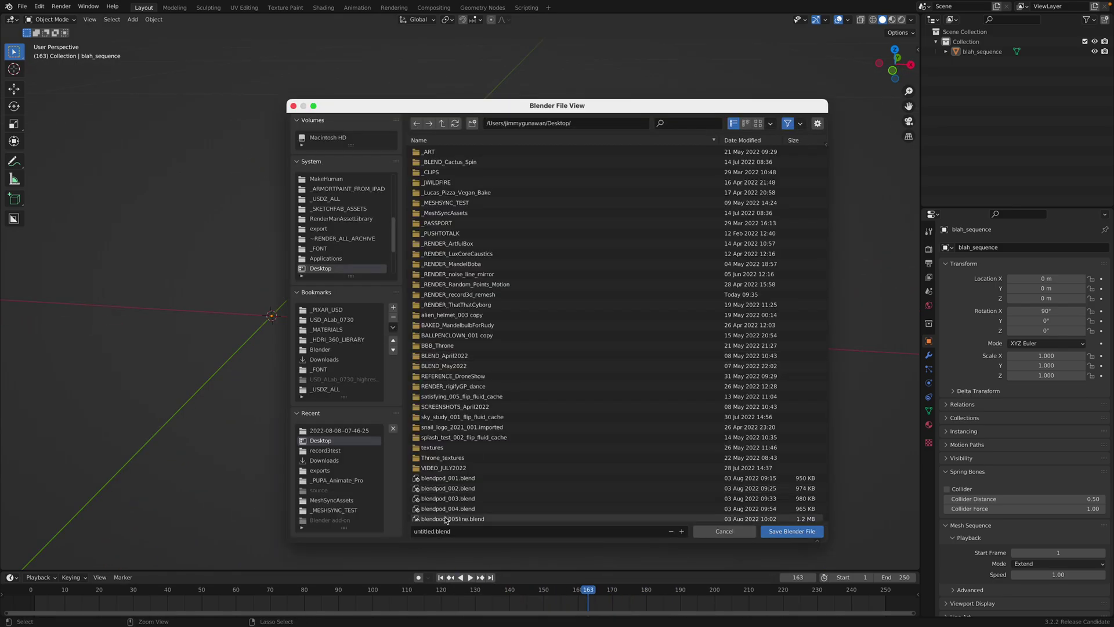
# Save the project as demohand_001.blend
pyautogui.click(423, 531)
pyautogui.doubleClick(424, 531)
pyautogui.write('demohand_001')
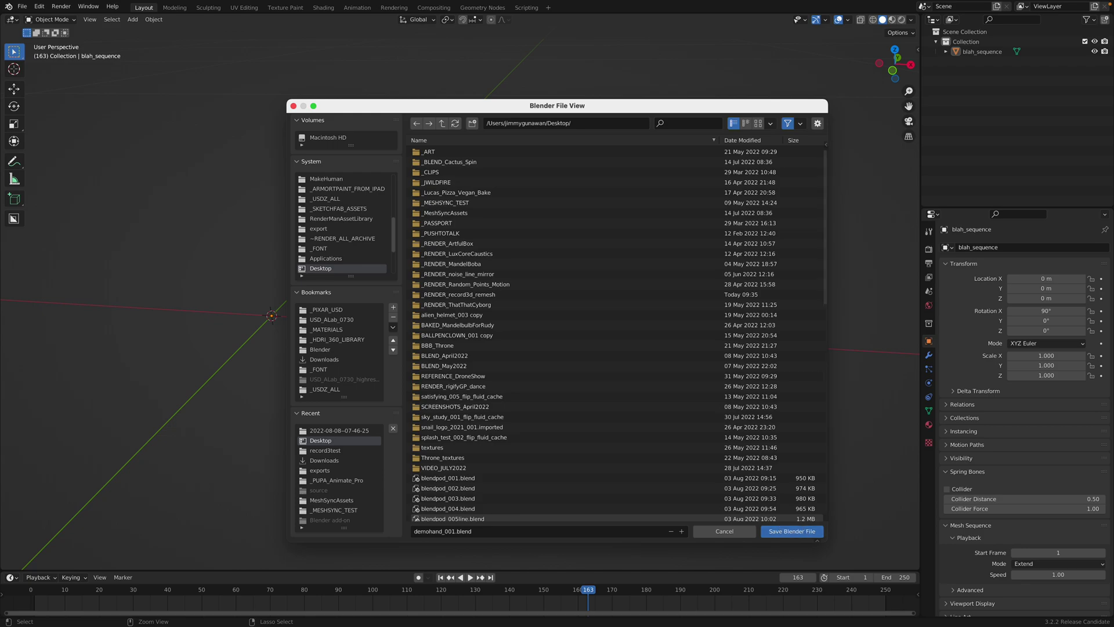
pyautogui.click(791, 531)
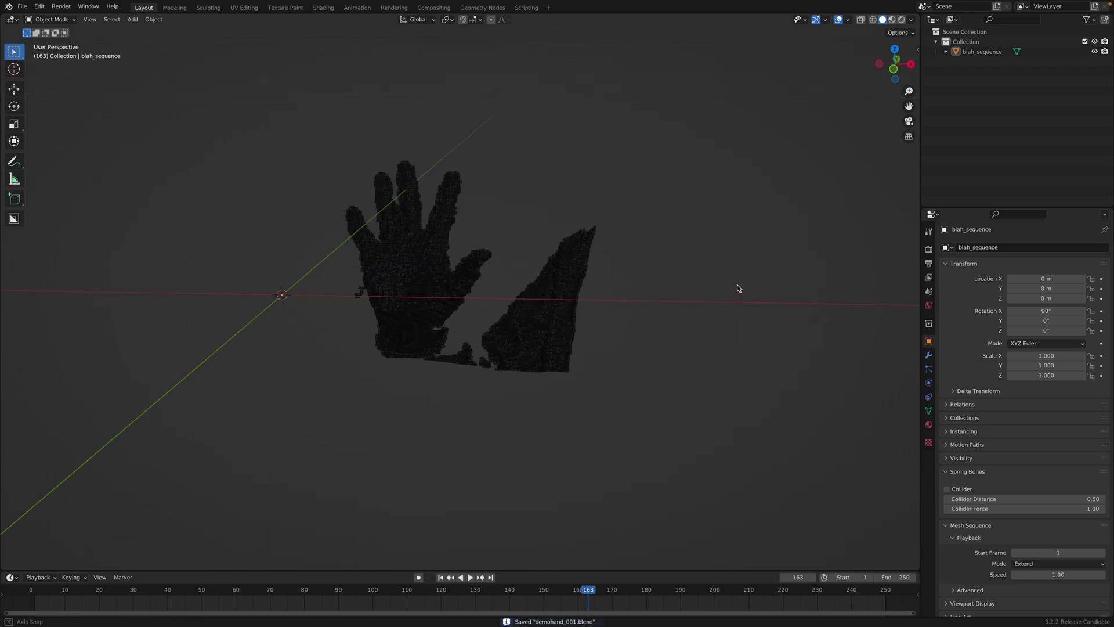
# Split the 3D view into top and bottom viewports and select the hand sequence
pyautogui.moveTo(918, 16); pyautogui.dragTo(580, 284)
pyautogui.click(449, 387)
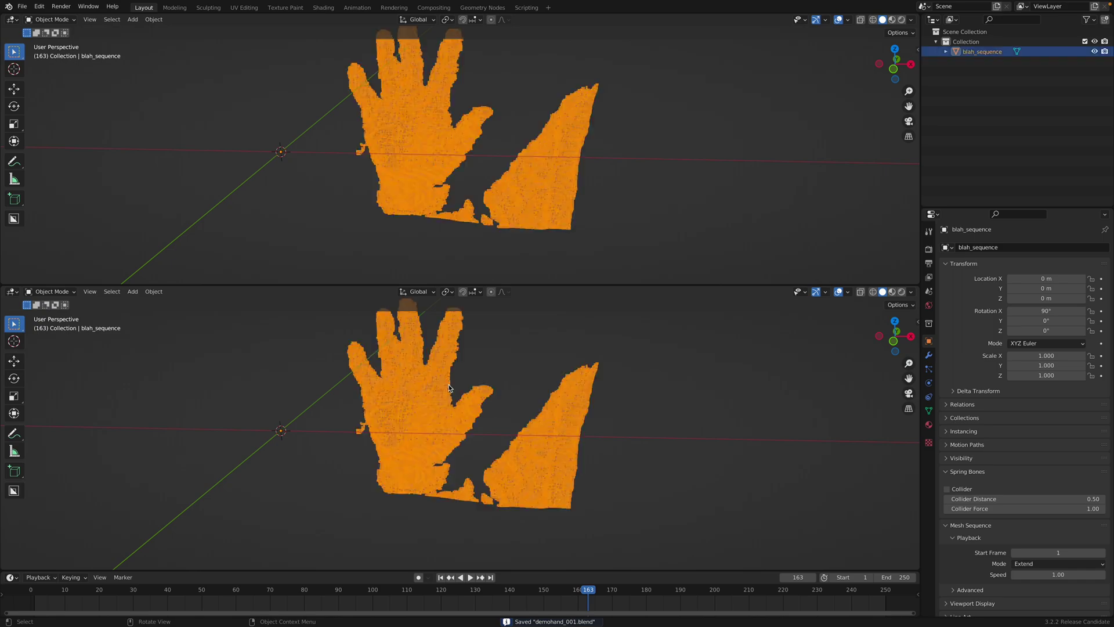
pyautogui.click(9, 6)
# Dismiss the splash screen and set the render engine to Cycles
pyautogui.click(35, 18)
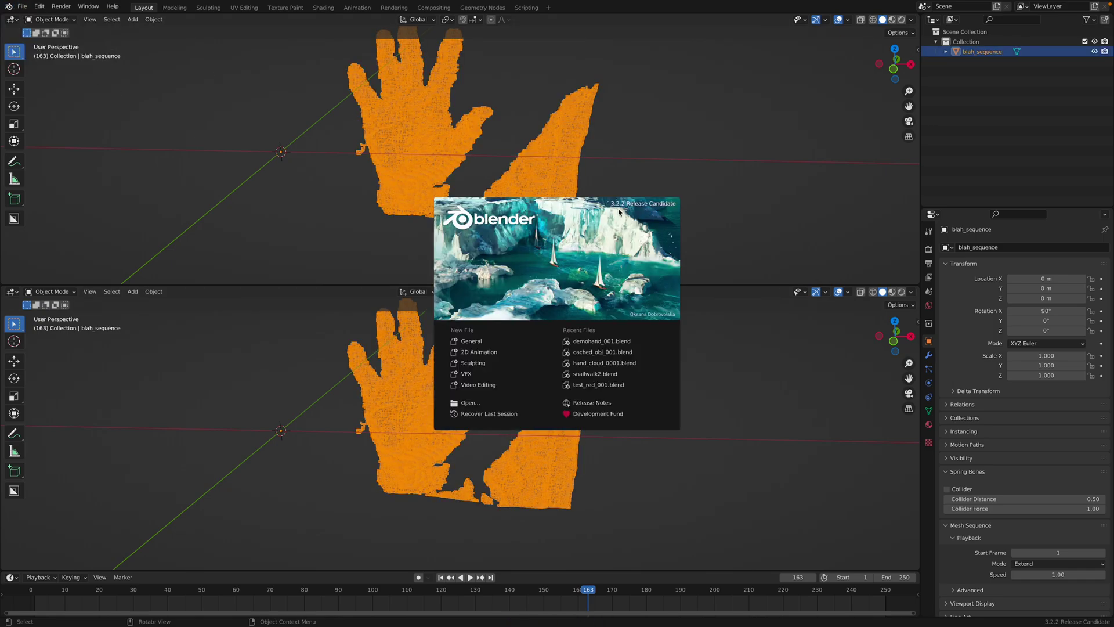
pyautogui.click(681, 187)
pyautogui.click(929, 249)
pyautogui.click(1059, 247)
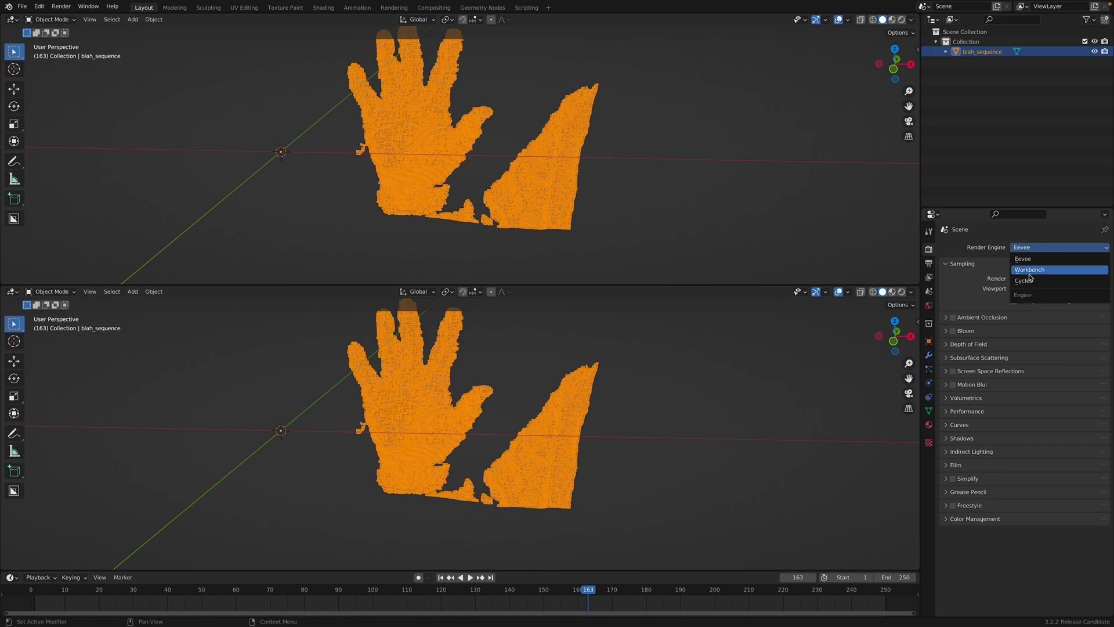
pyautogui.click(1039, 280)
# Preview the hand in Rendered shading in the lower viewport, then return it to Solid
pyautogui.click(902, 293)
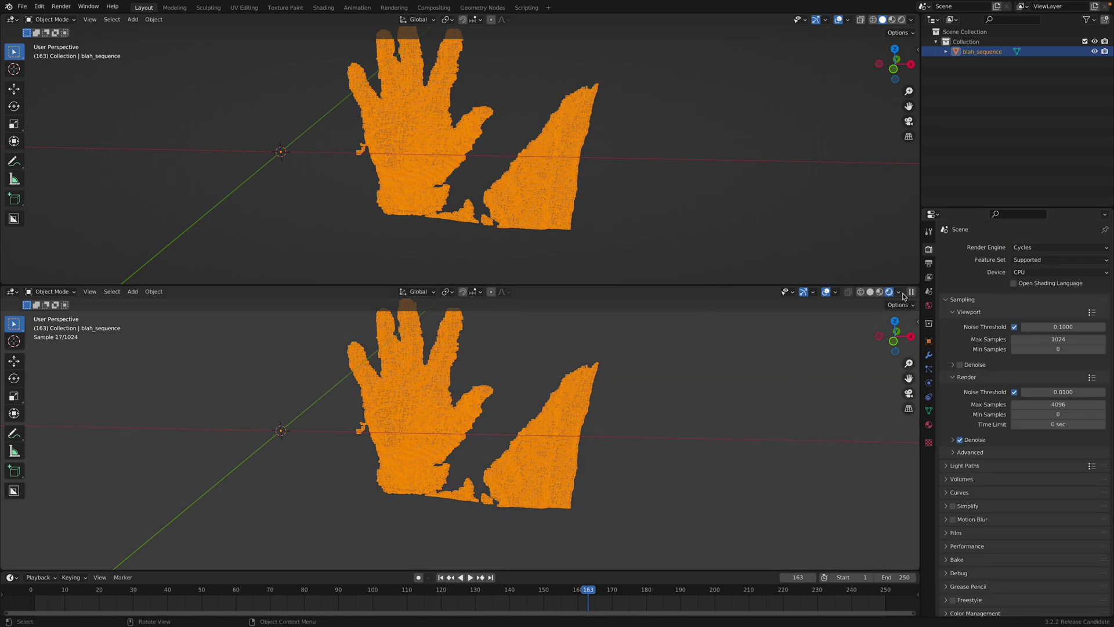
pyautogui.click(779, 352)
pyautogui.moveTo(779, 353); pyautogui.dragTo(772, 362, button='middle')
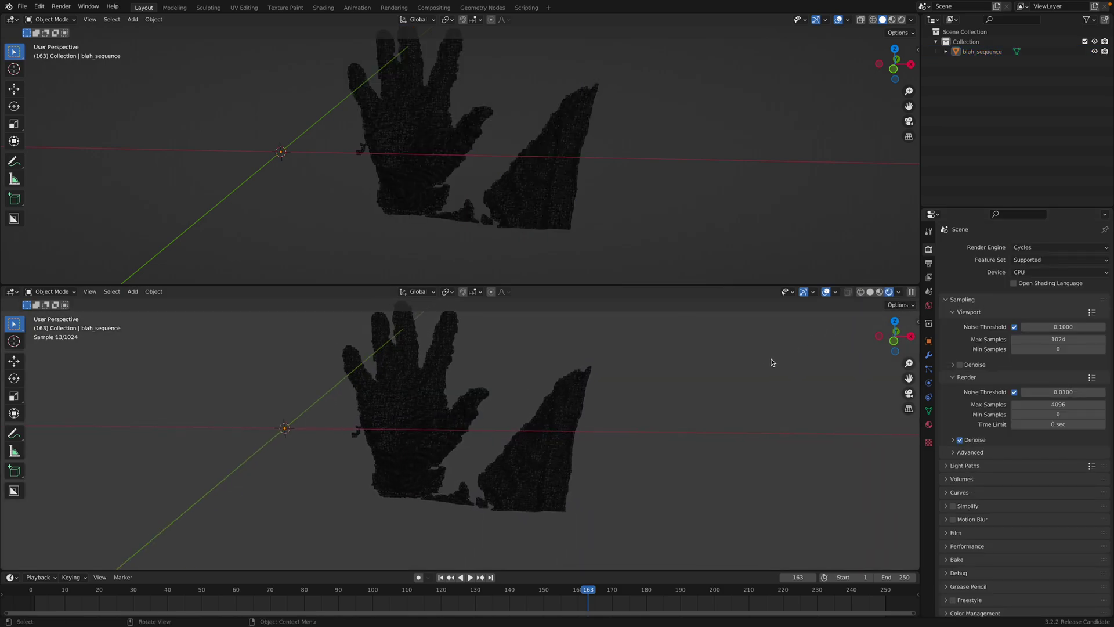
pyautogui.scroll(3, 637, 423)
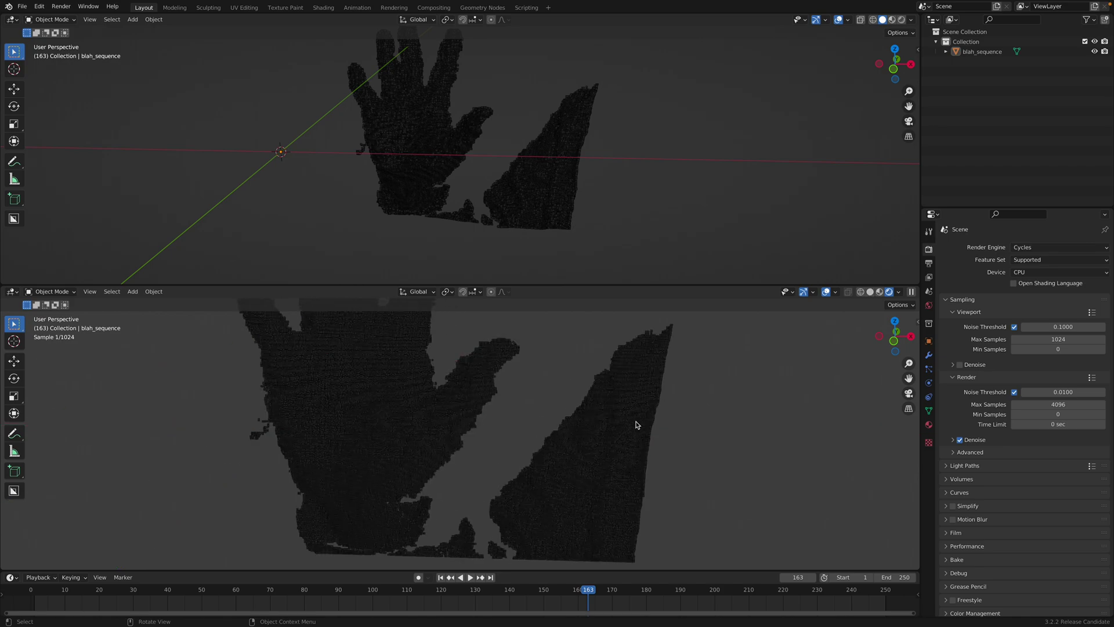
pyautogui.scroll(-3, 639, 425)
pyautogui.scroll(2, 656, 418)
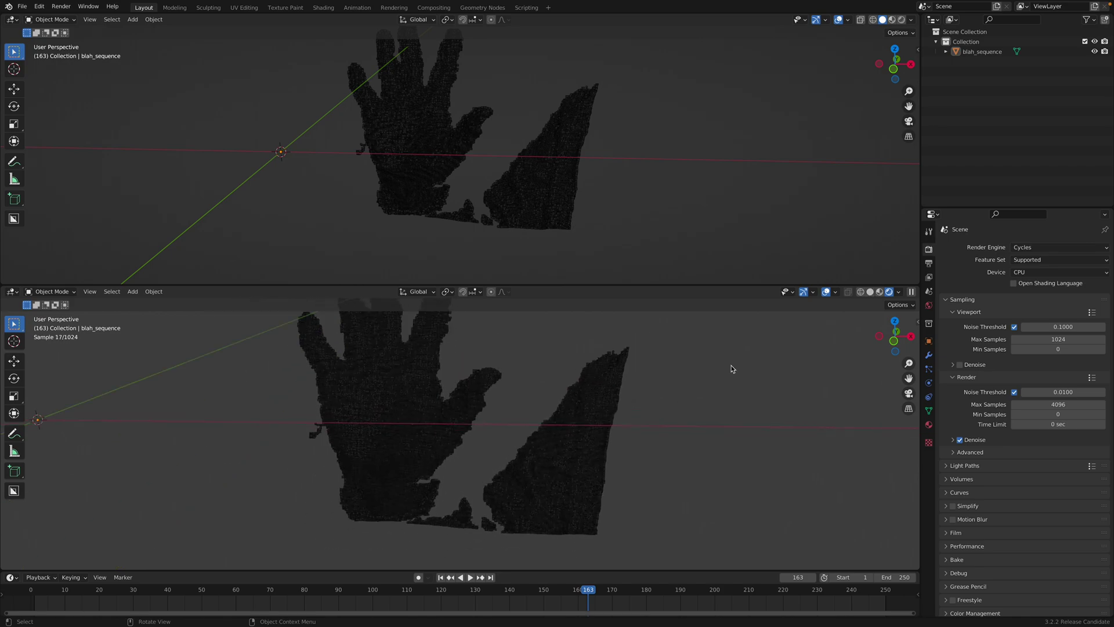
pyautogui.click(870, 292)
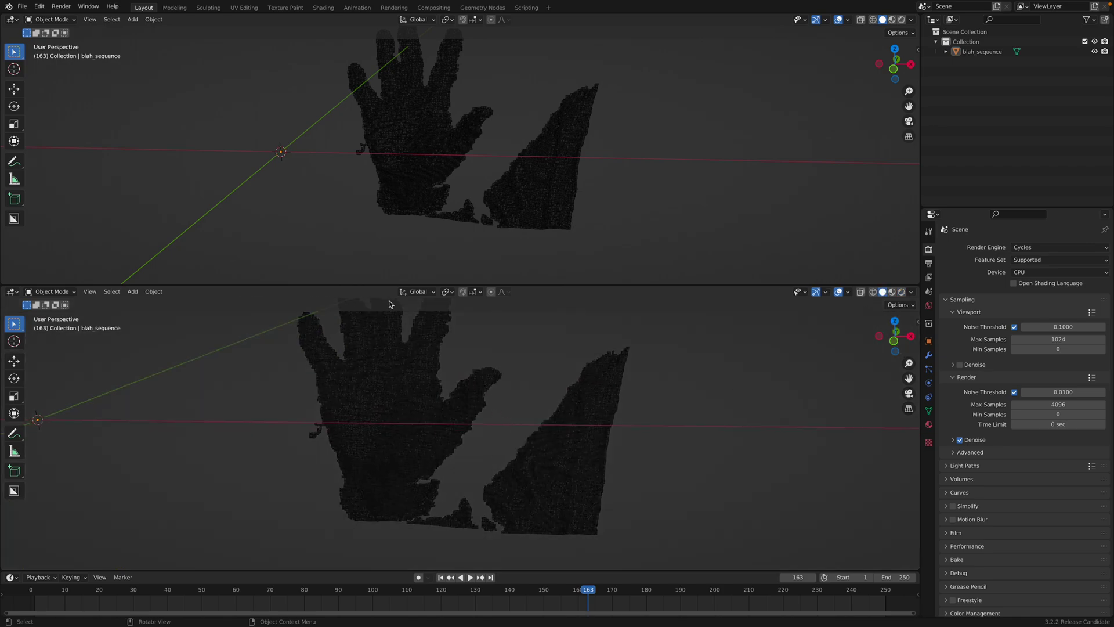
pyautogui.click(12, 20)
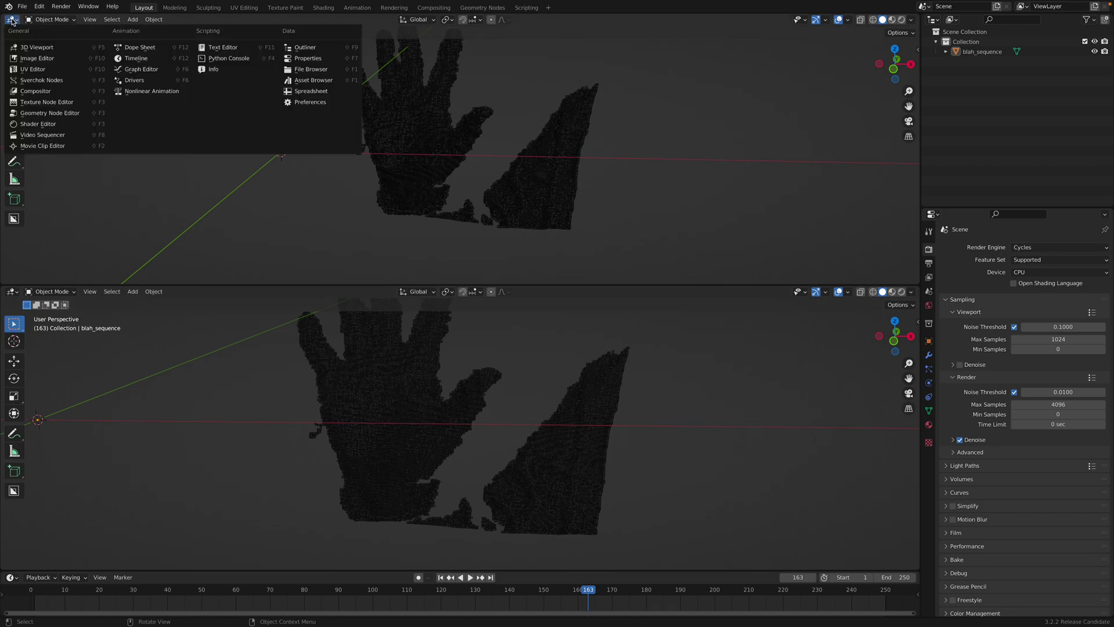
# Turn the top area into a node editor and add a new Geometry Nodes tree to the hand sequence
pyautogui.click(39, 103)
pyautogui.click(395, 352)
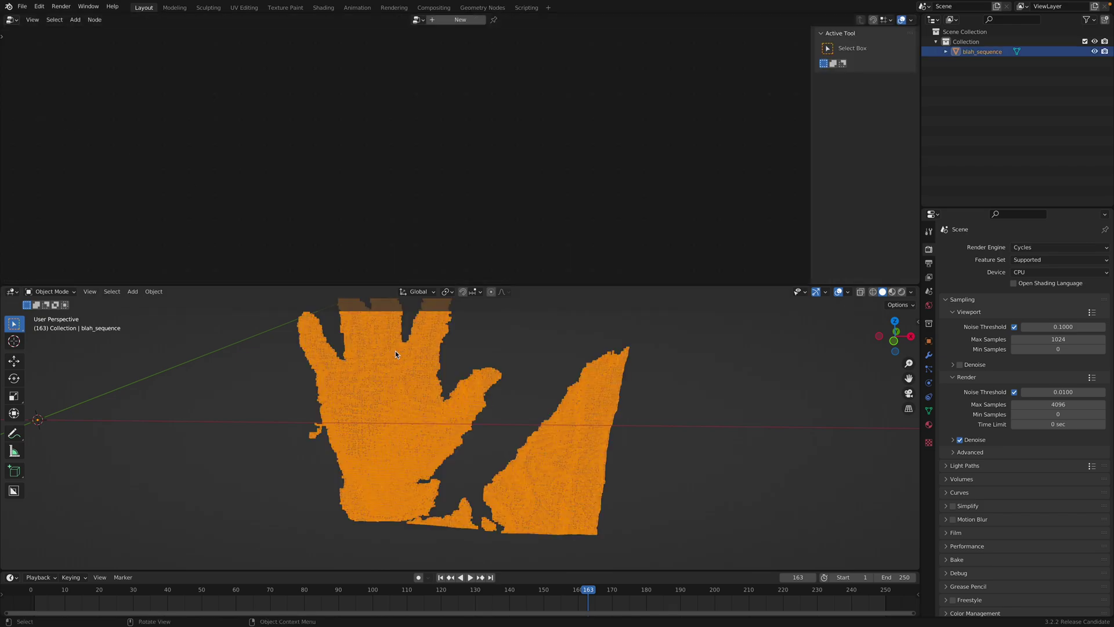
pyautogui.click(438, 20)
# Add a Points to Volume node with radius 0.02 m fed by the input geometry
pyautogui.hotkey('shift', 'a')
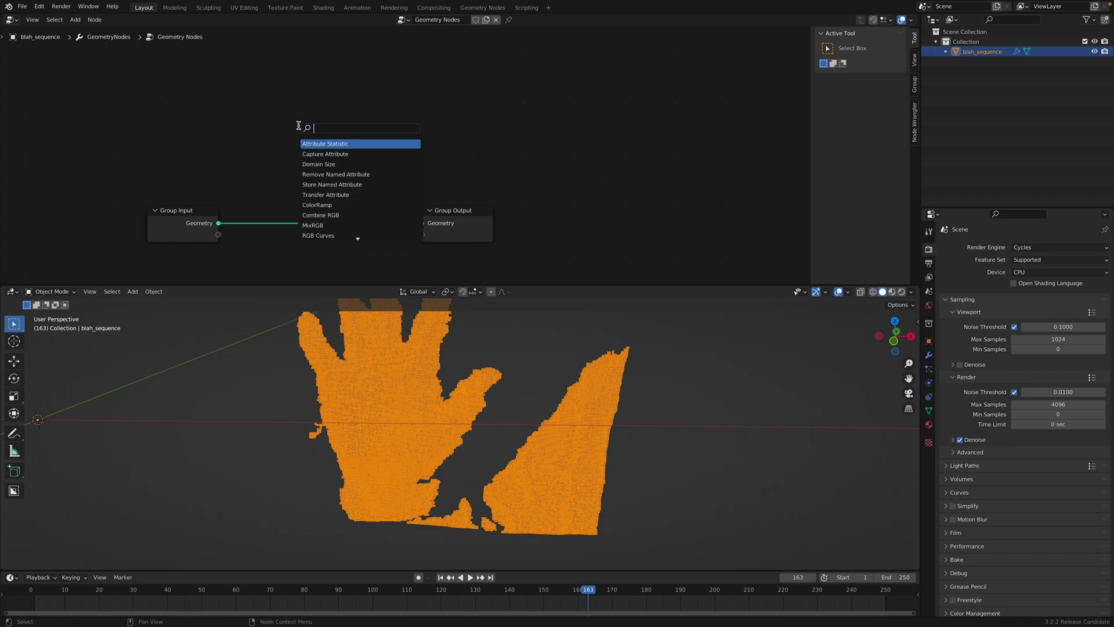
pyautogui.write('point clo')
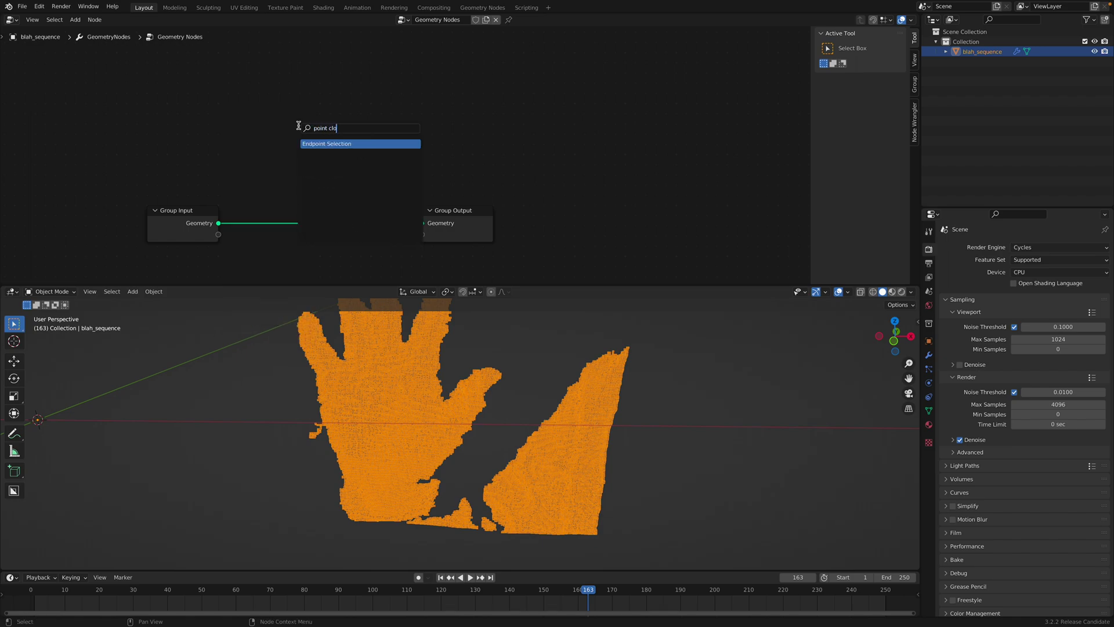
pyautogui.press('BackSpace')
pyautogui.press('BackSpace')
pyautogui.press('BackSpace')
pyautogui.write('to v')
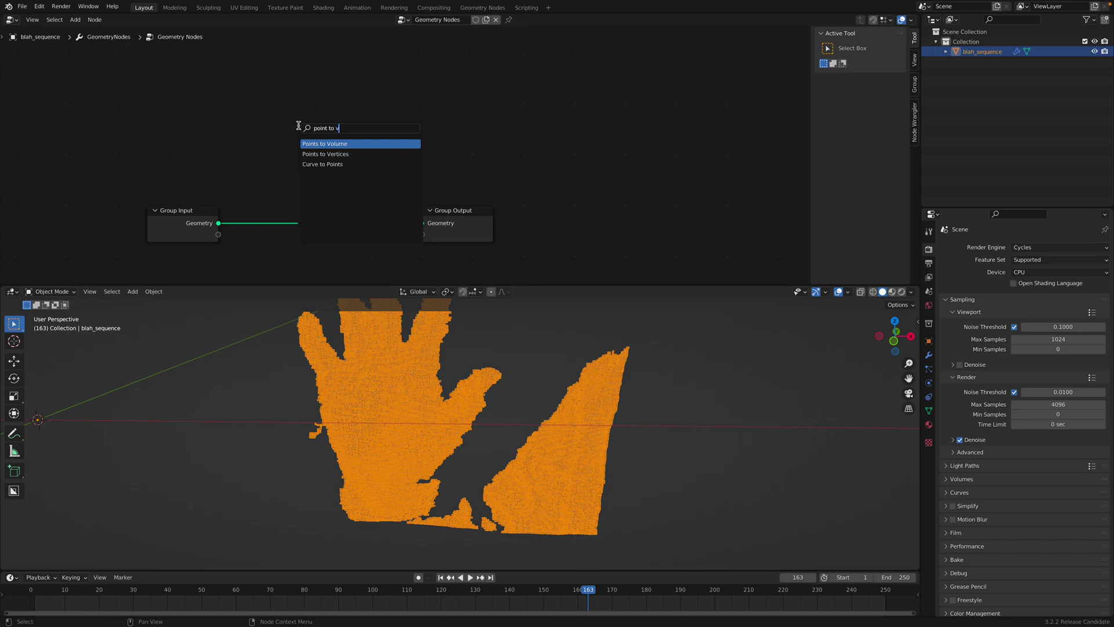
pyautogui.press('Return')
pyautogui.click(283, 115)
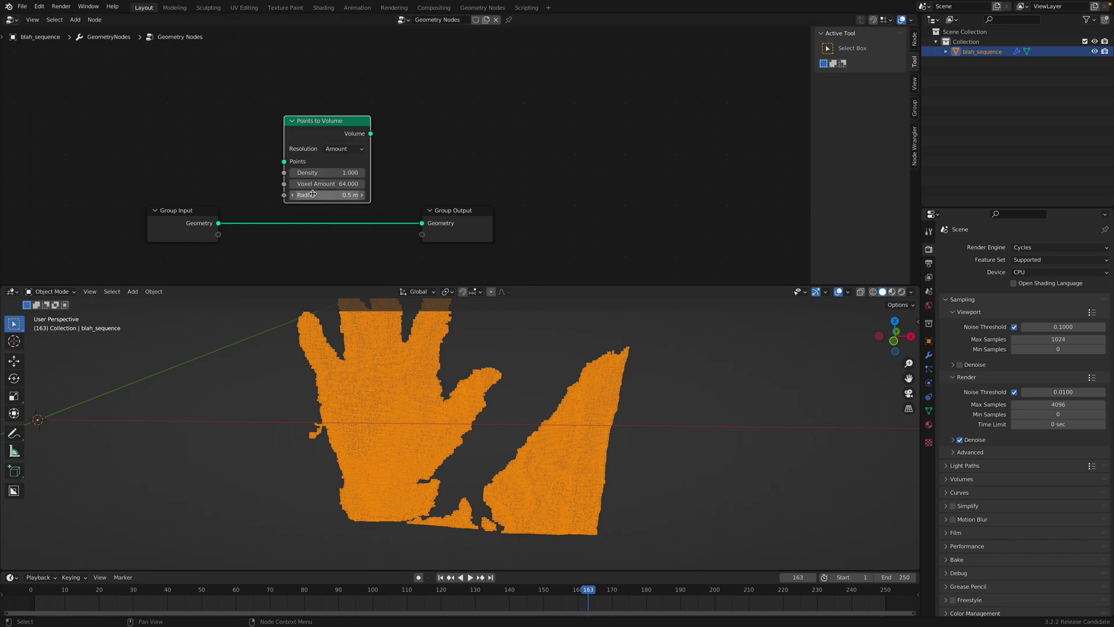
pyautogui.click(313, 194)
pyautogui.write('0.02')
pyautogui.press('Return')
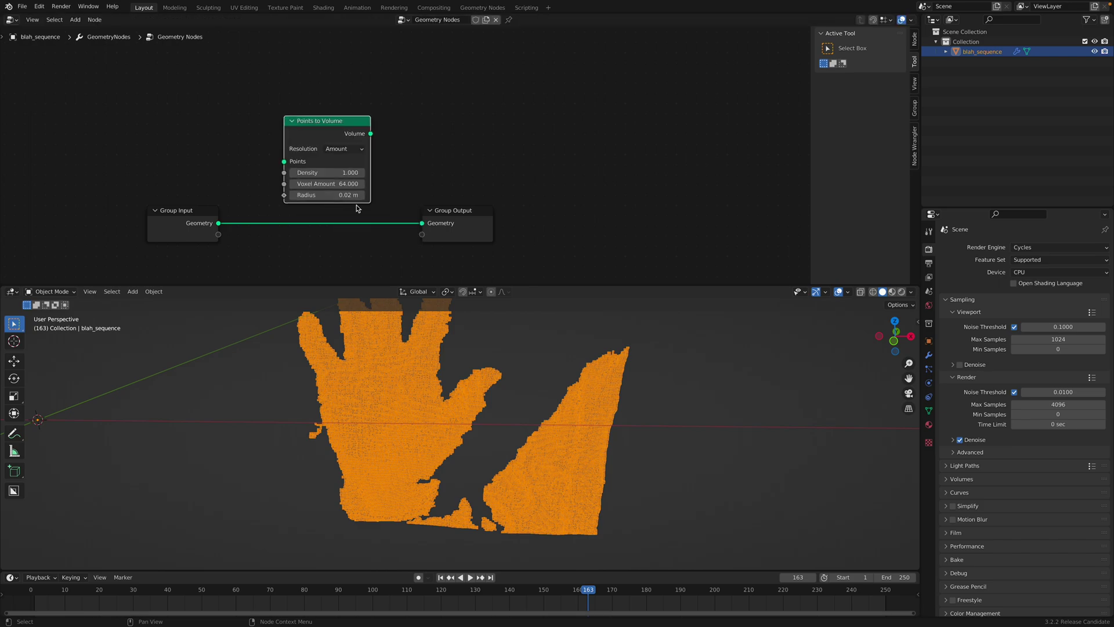
pyautogui.scroll(2, 336, 211)
pyautogui.moveTo(206, 223); pyautogui.dragTo(283, 150)
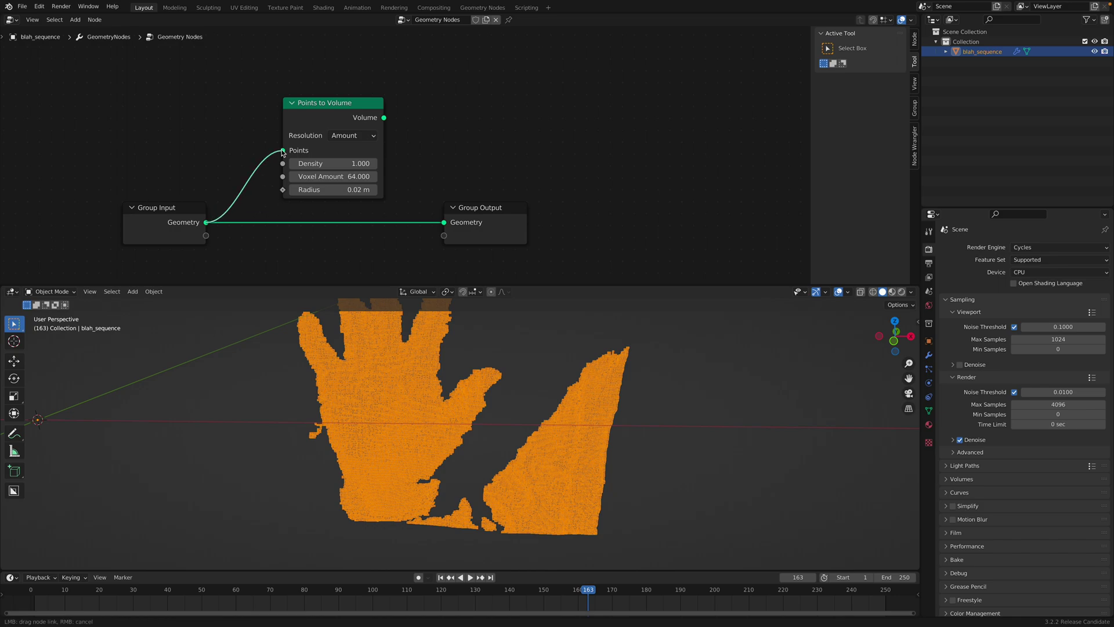
pyautogui.moveTo(493, 213); pyautogui.dragTo(613, 192)
# Add a Volume to Mesh node between Points to Volume and Group Output, then play the animation
pyautogui.hotkey('shift', 'a')
pyautogui.write('volu')
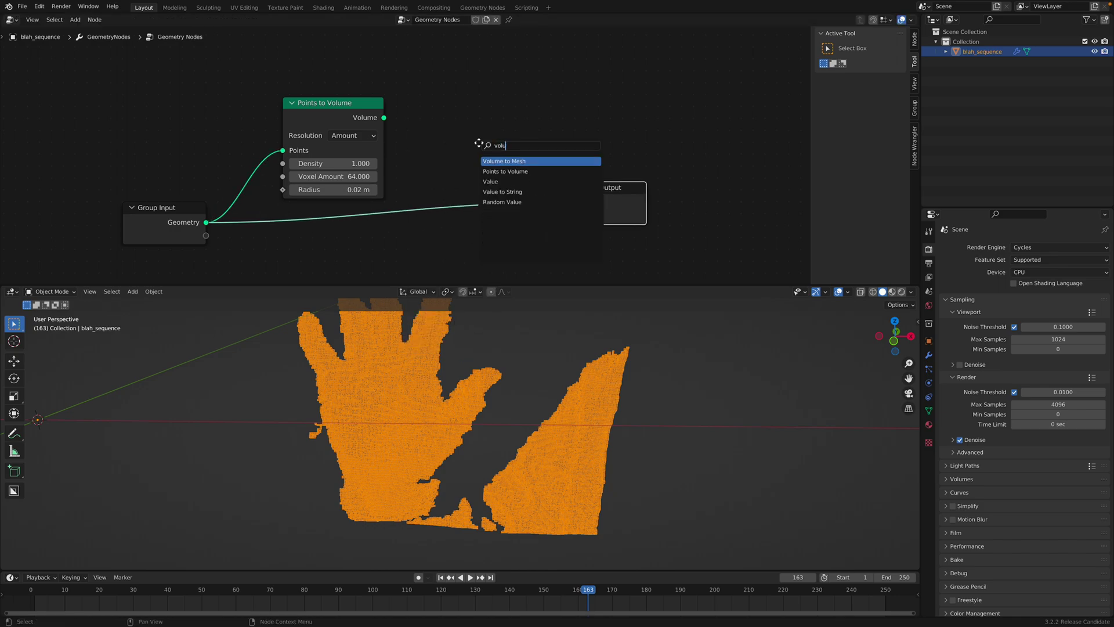
pyautogui.press('Return')
pyautogui.click(443, 108)
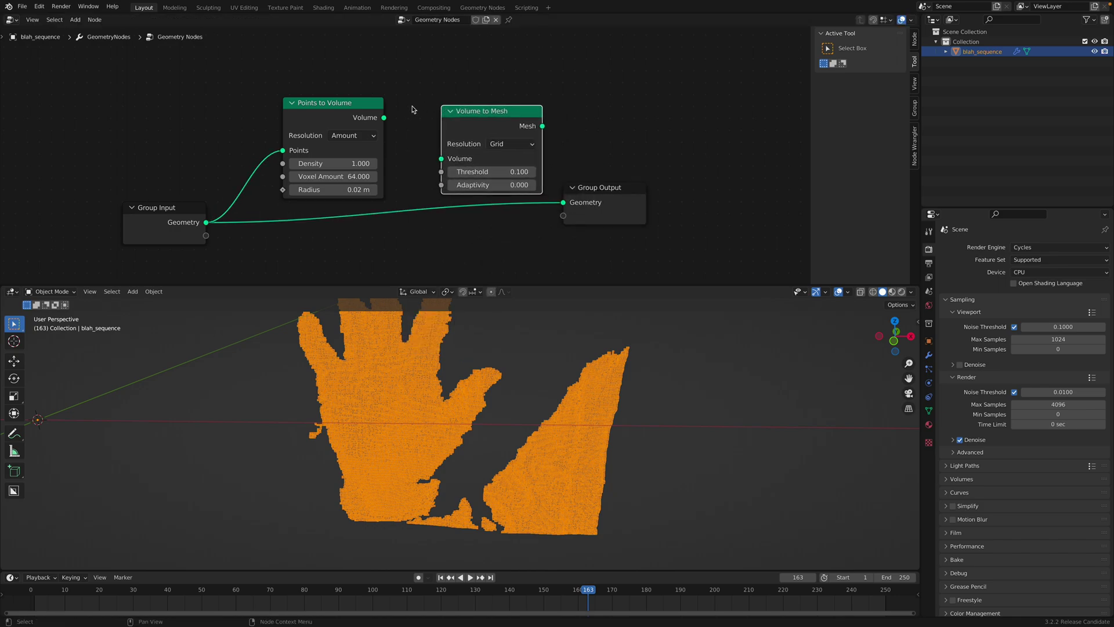
pyautogui.moveTo(384, 117); pyautogui.dragTo(441, 159)
pyautogui.moveTo(542, 126); pyautogui.dragTo(564, 201)
pyautogui.click(580, 201)
pyautogui.moveTo(456, 152); pyautogui.dragTo(409, 180)
pyautogui.scroll(-4, 539, 411)
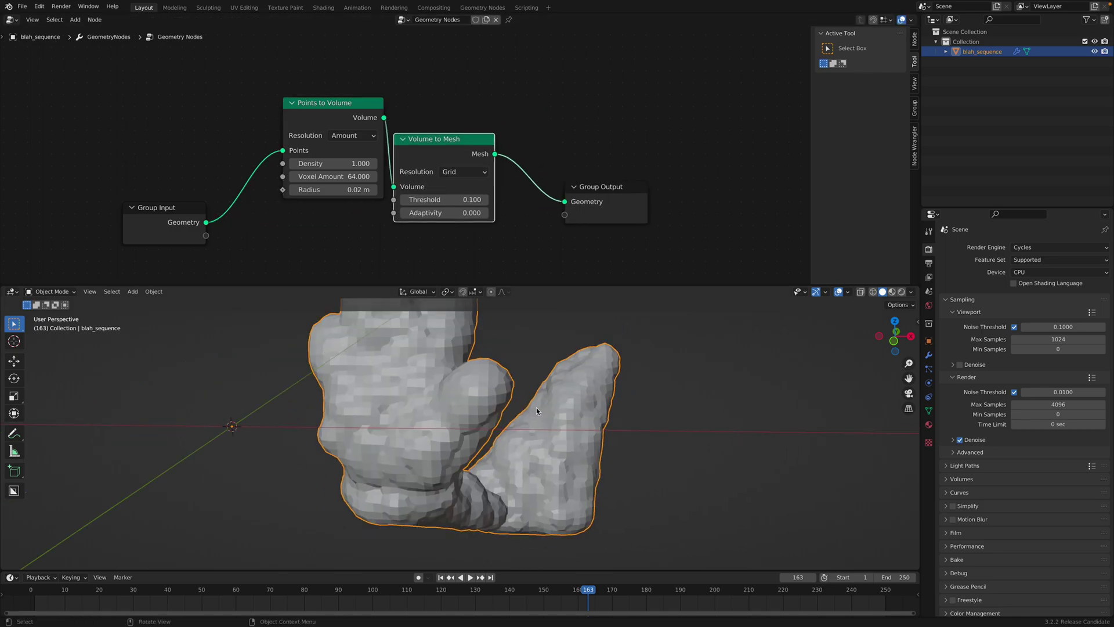
pyautogui.moveTo(548, 373); pyautogui.dragTo(493, 425, button='middle')
pyautogui.press('space')
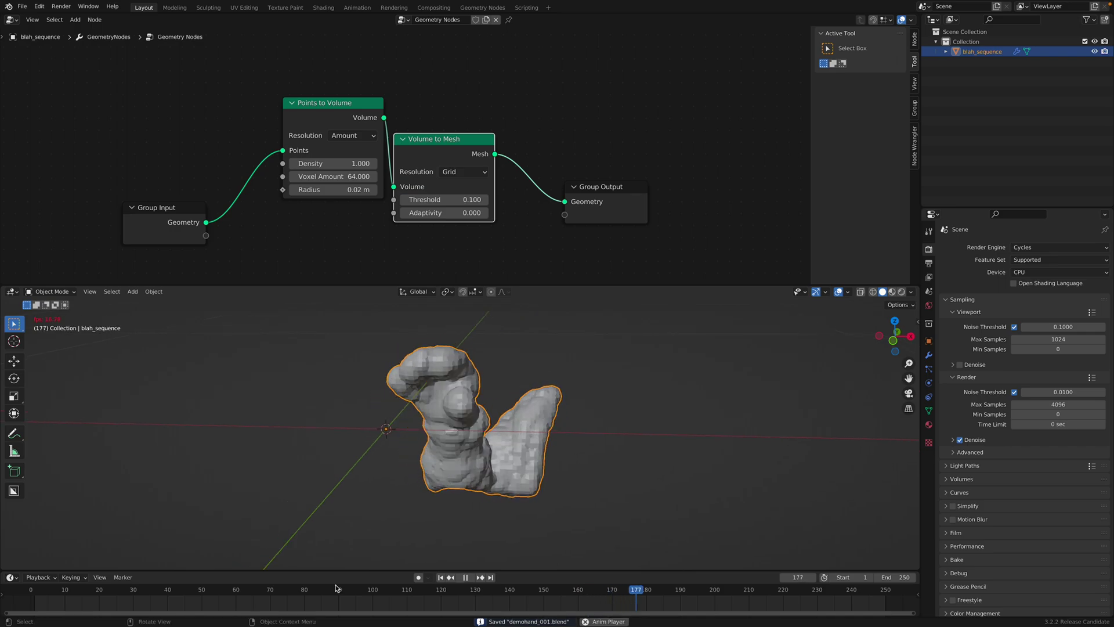
# Insert a Set Shade Smooth node on the link before Group Output
pyautogui.click(82, 589)
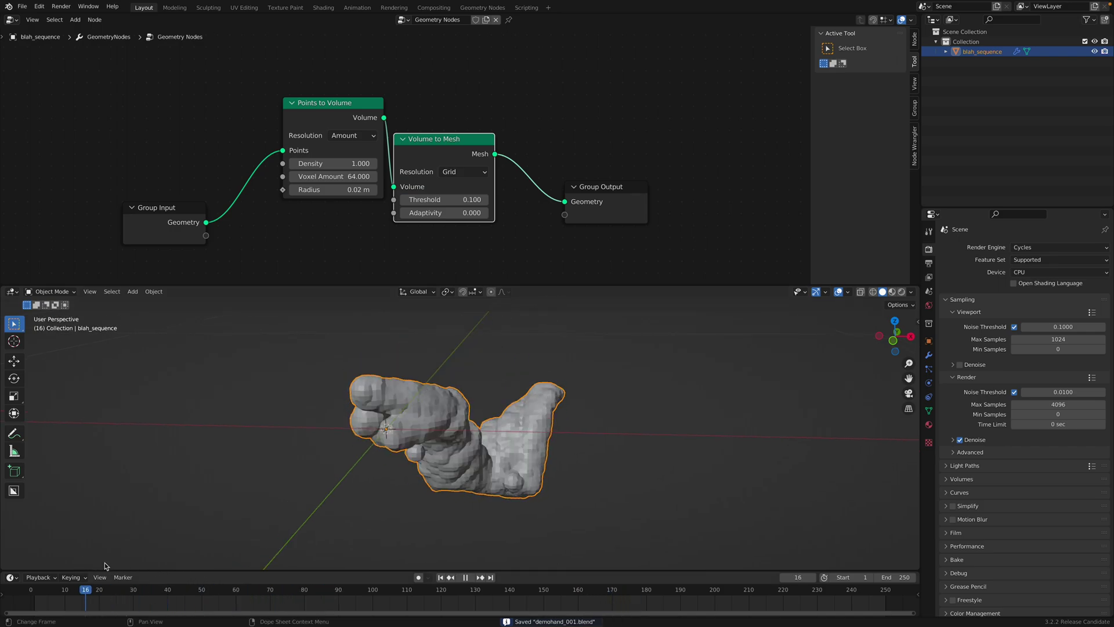
pyautogui.press('space')
pyautogui.moveTo(206, 534); pyautogui.dragTo(419, 266, button='middle')
pyautogui.hotkey('shift', 'a')
pyautogui.click(598, 190)
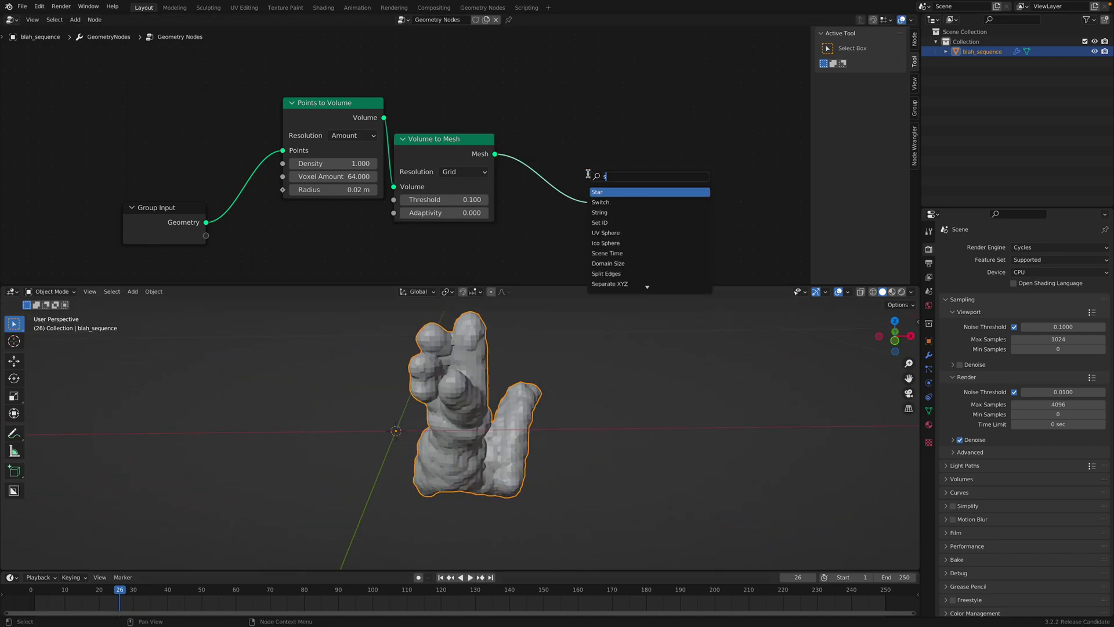
pyautogui.write('smoo')
pyautogui.press('Down')
pyautogui.press('Return')
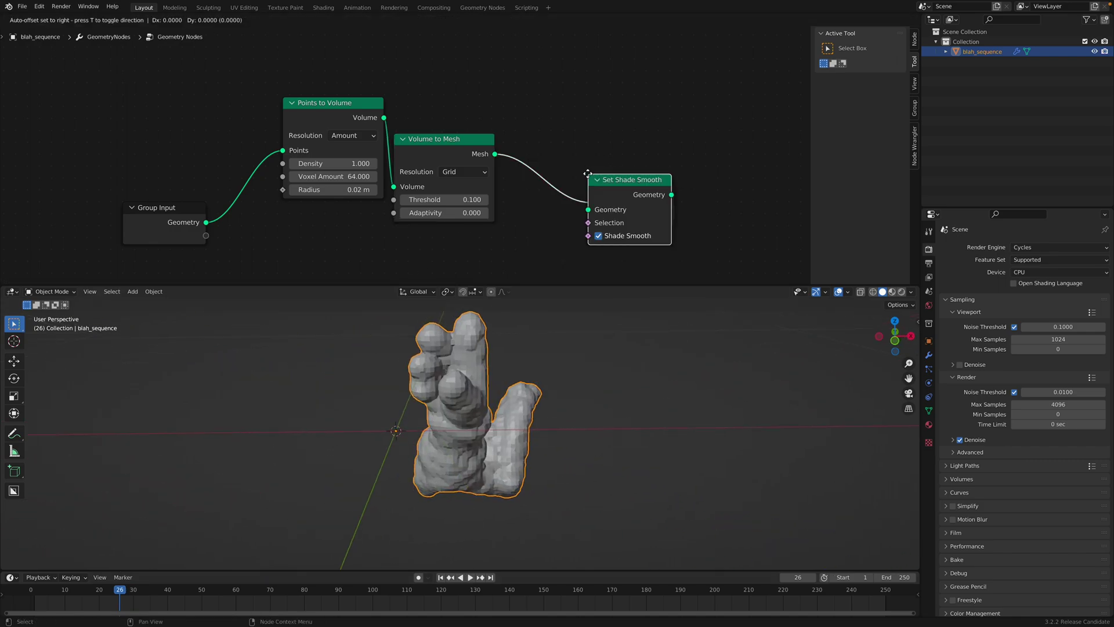
pyautogui.click(548, 152)
# Play to frame 80 and set the Points to Volume Radius to 0.01 m
pyautogui.click(575, 382)
pyautogui.press('space')
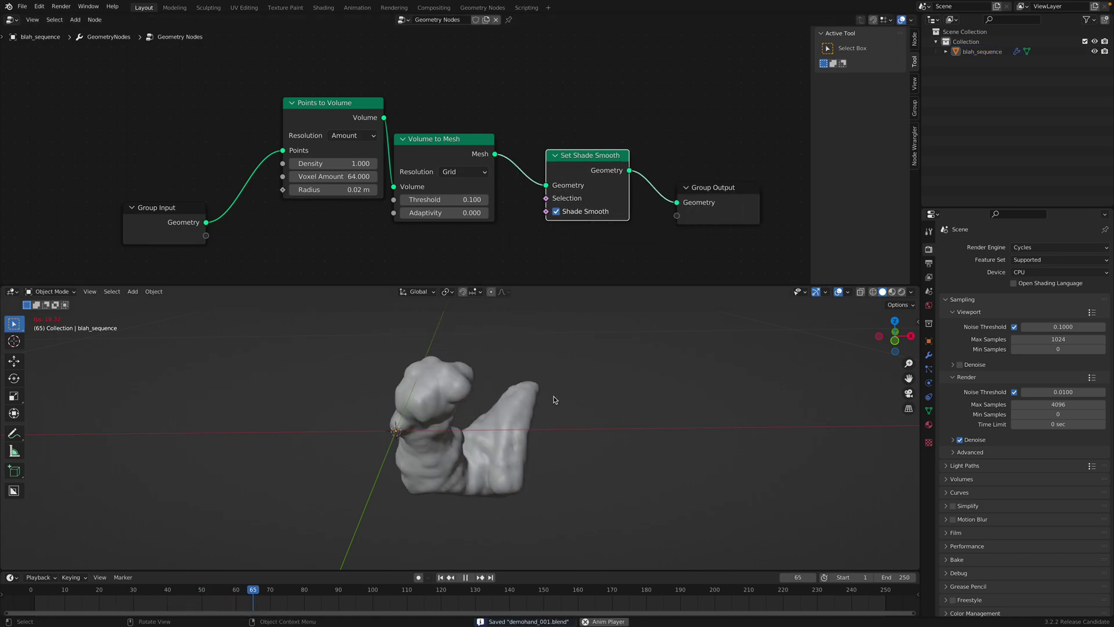
pyautogui.press('space')
pyautogui.click(344, 190)
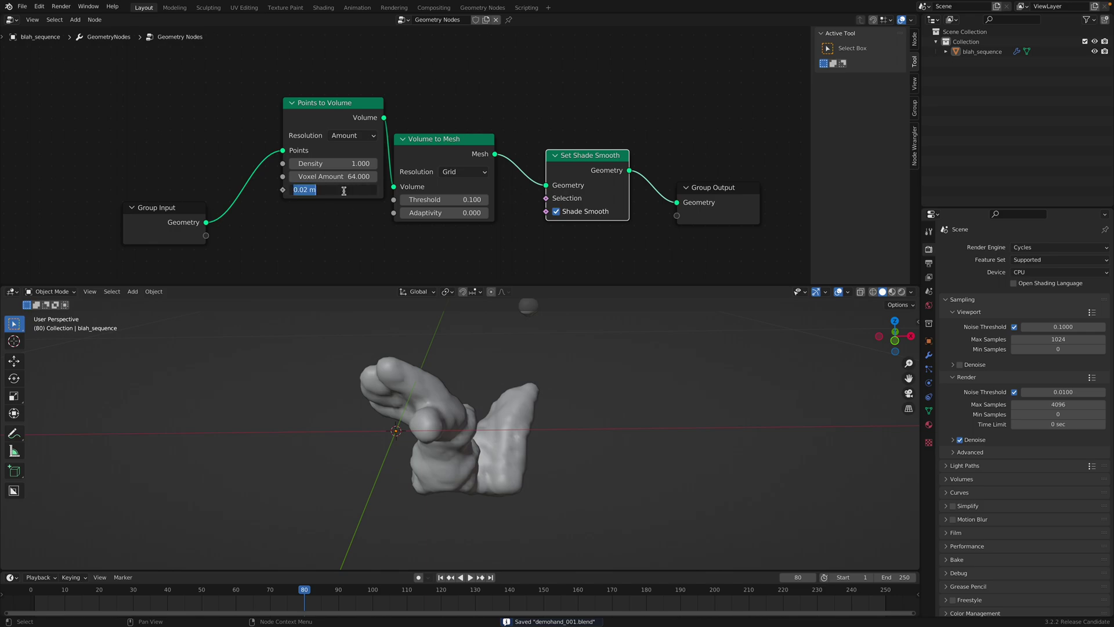
pyautogui.click(309, 189)
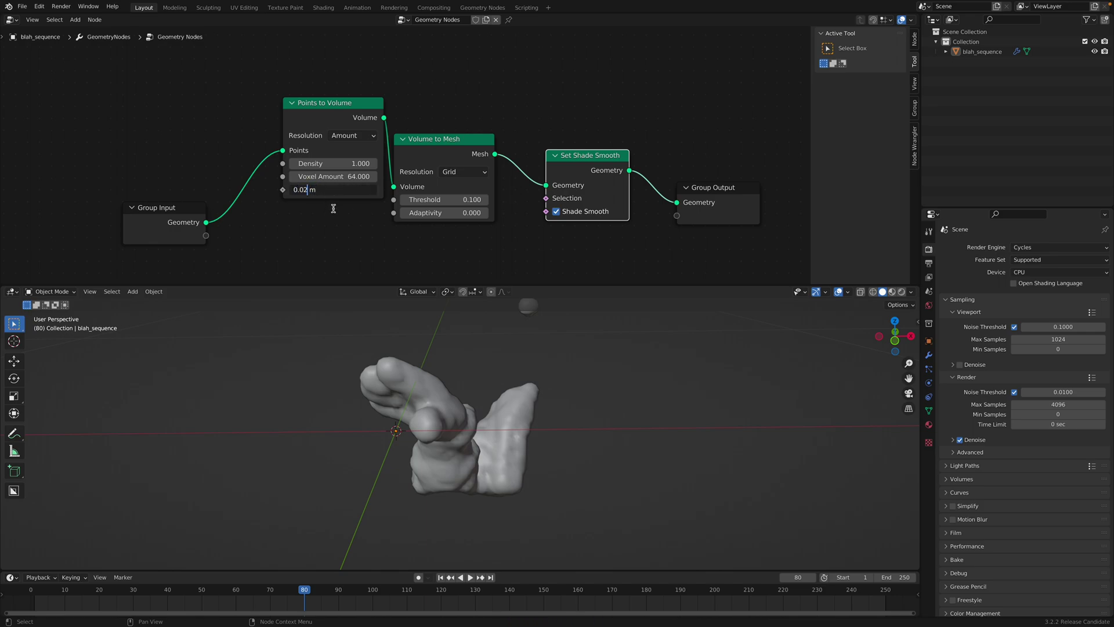
pyautogui.press('Return')
# Play the animation forwards and backwards to check the smoothing, then save demohand_001.blend
pyautogui.moveTo(405, 418); pyautogui.dragTo(484, 376, button='middle')
pyautogui.press('space')
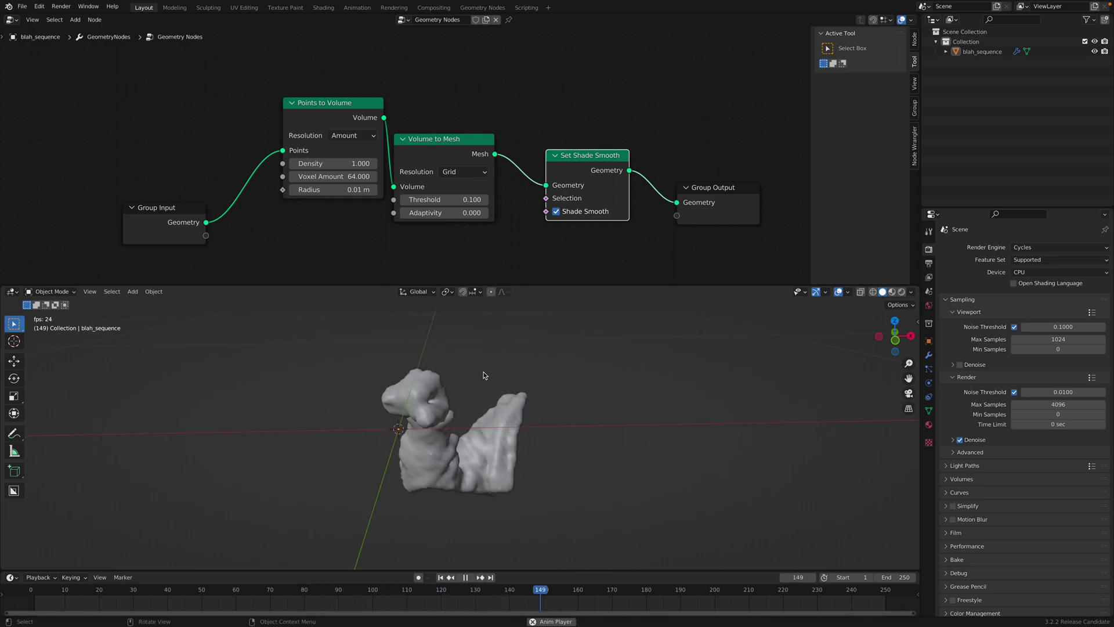
pyautogui.press('space')
pyautogui.hotkey('ctrl', 'shift', 'space')
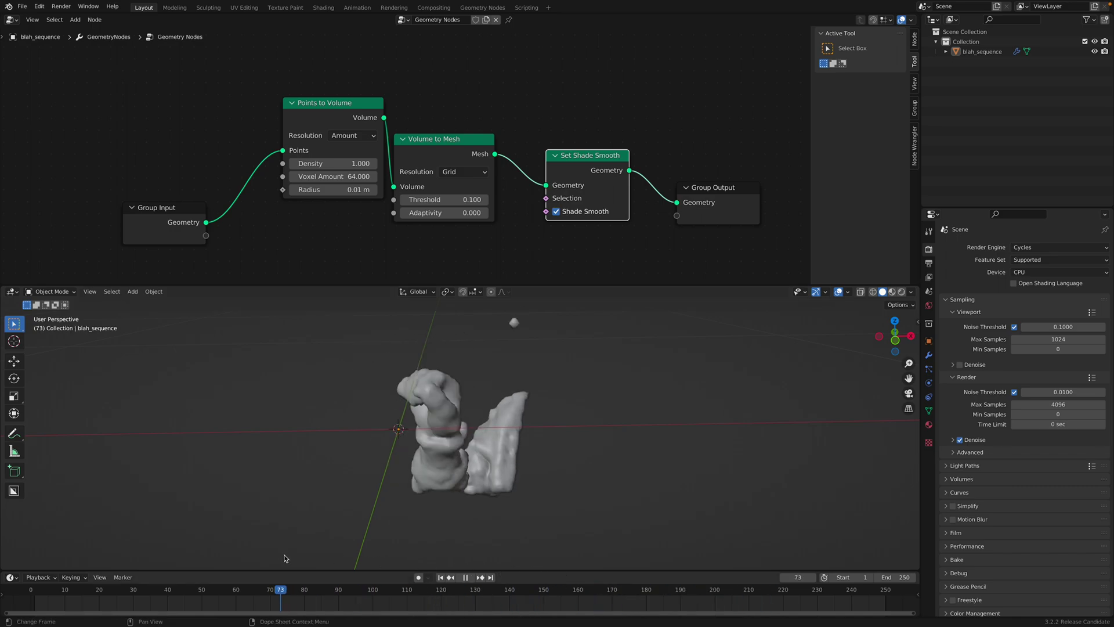
pyautogui.press('space')
pyautogui.click(493, 441)
pyautogui.moveTo(494, 441); pyautogui.dragTo(592, 444, button='middle')
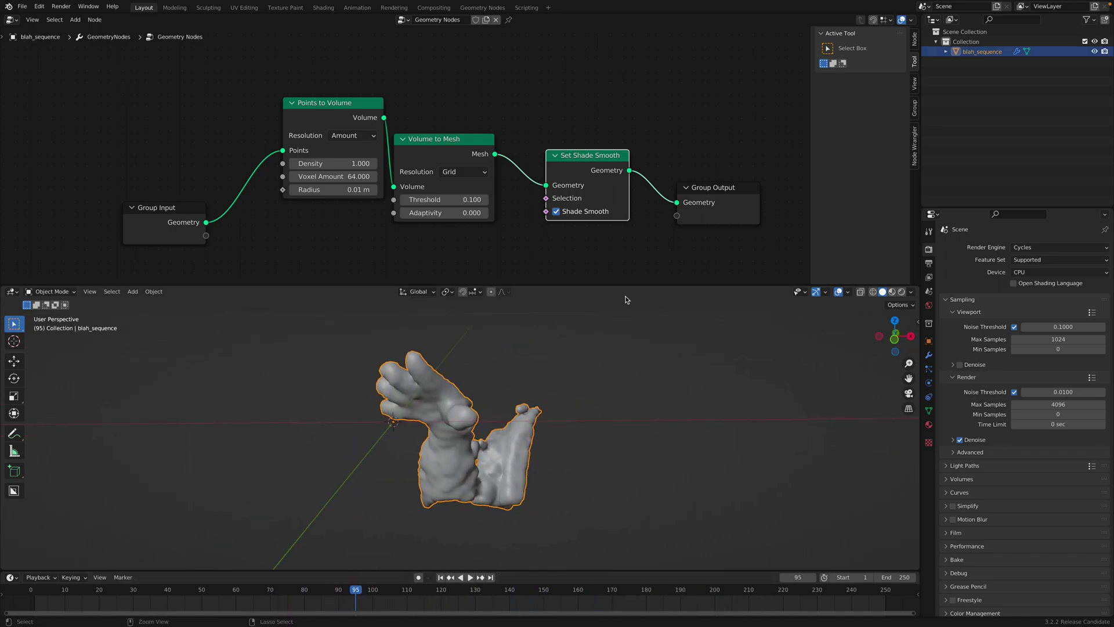
pyautogui.hotkey('ctrl', 's')
pyautogui.moveTo(638, 288); pyautogui.dragTo(638, 228)
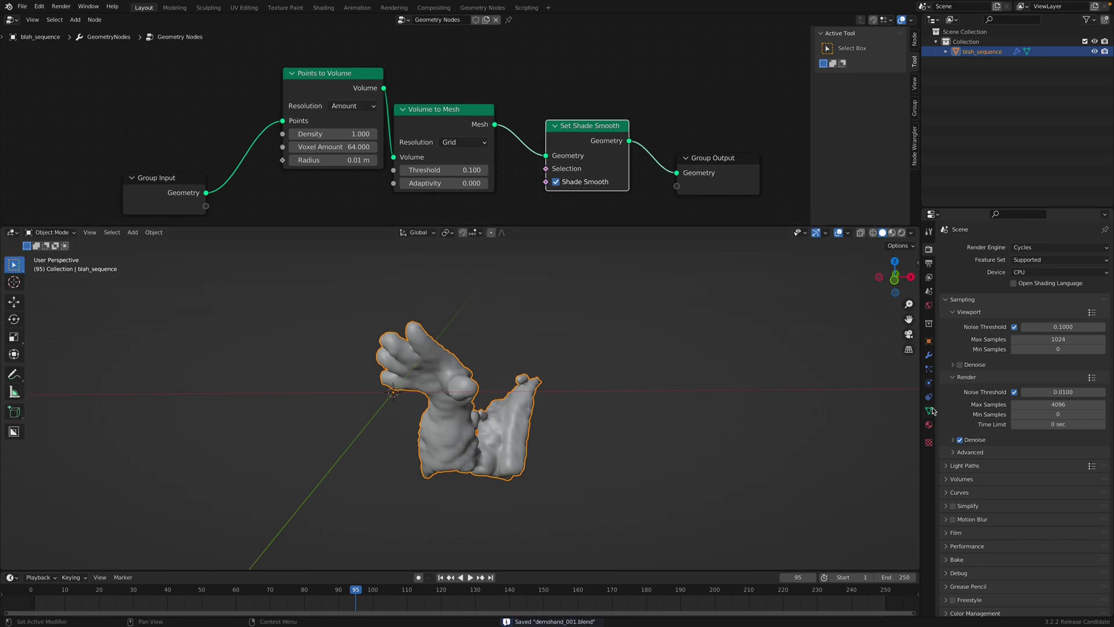
# Add a Remesh modifier to the hand in Blocks mode with Remove Disconnected off
pyautogui.click(929, 354)
pyautogui.click(1024, 247)
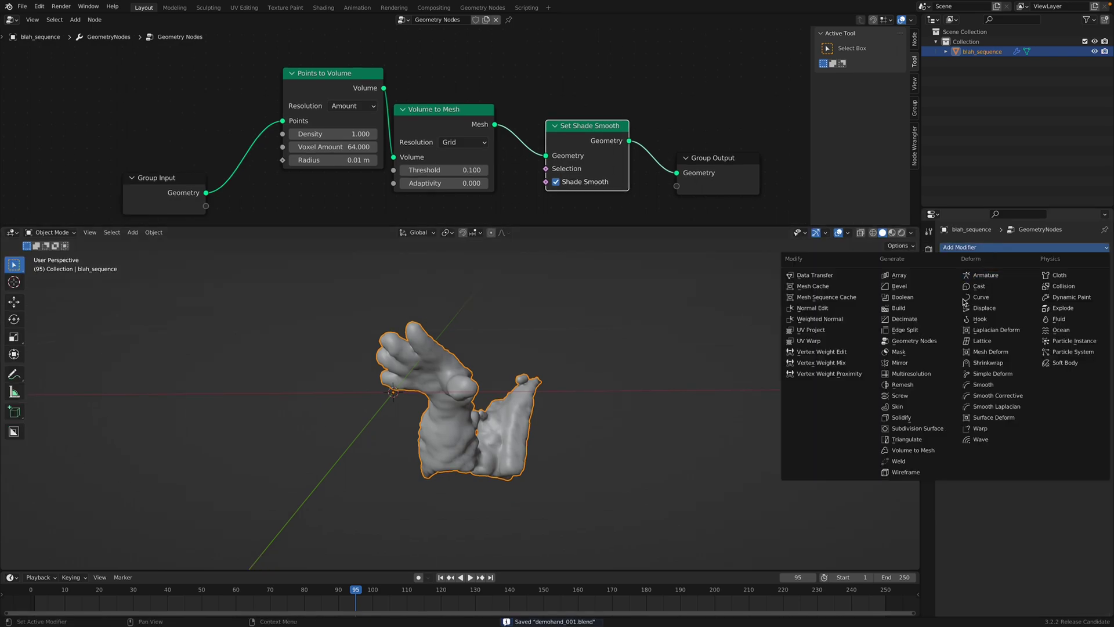
pyautogui.click(911, 388)
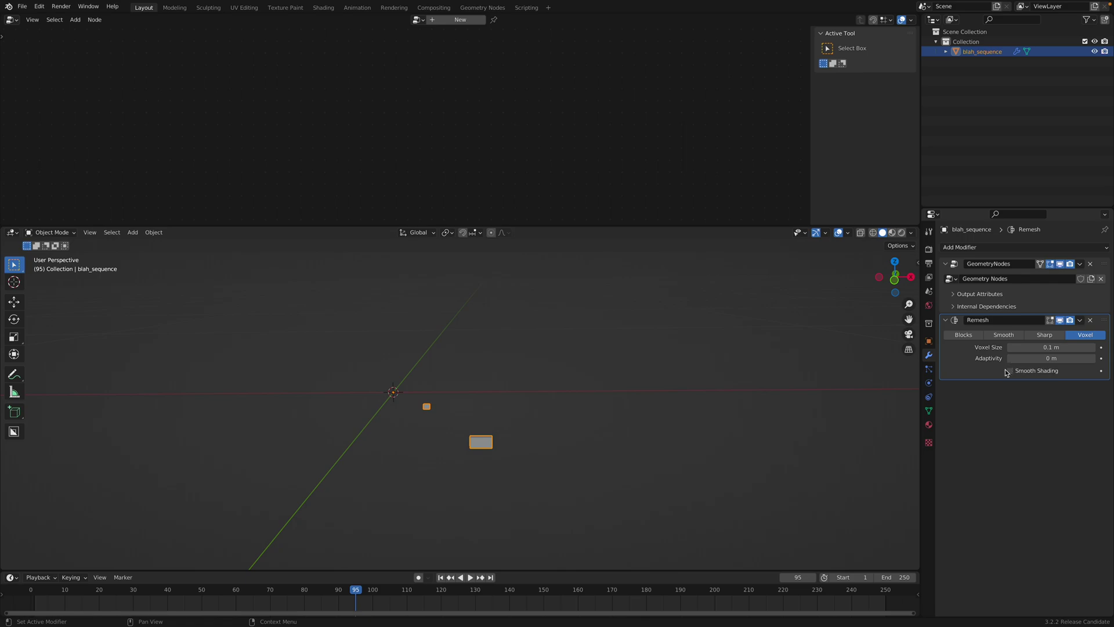
pyautogui.click(965, 335)
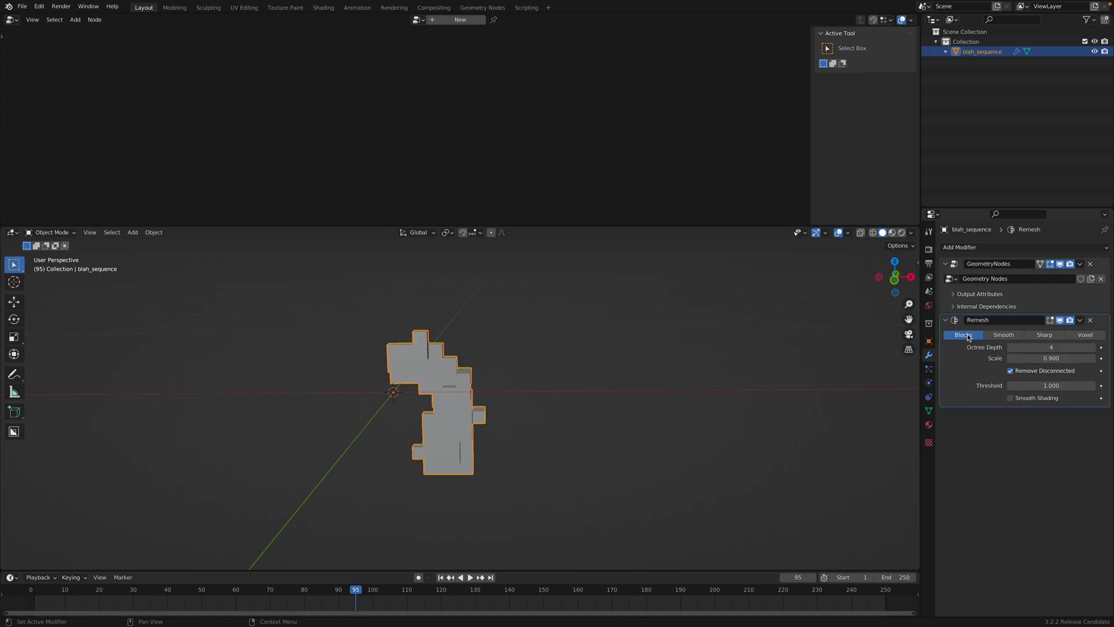
pyautogui.click(1010, 370)
# Set the Remesh Octree Depth to 7 and save demohand_001.blend
pyautogui.doubleClick(1029, 347)
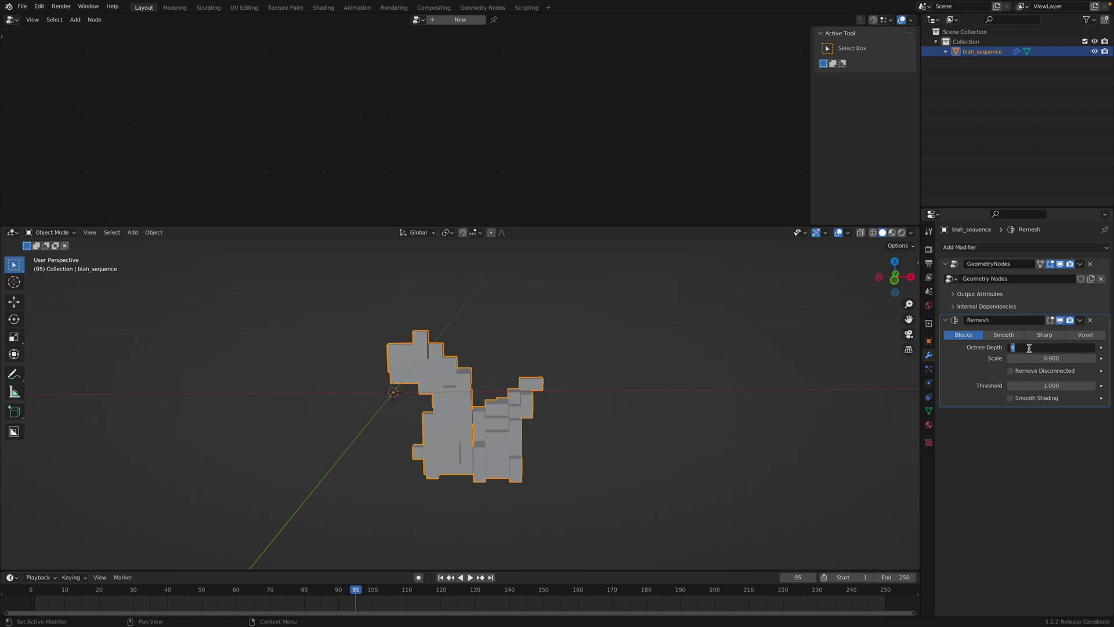
pyautogui.press('Return')
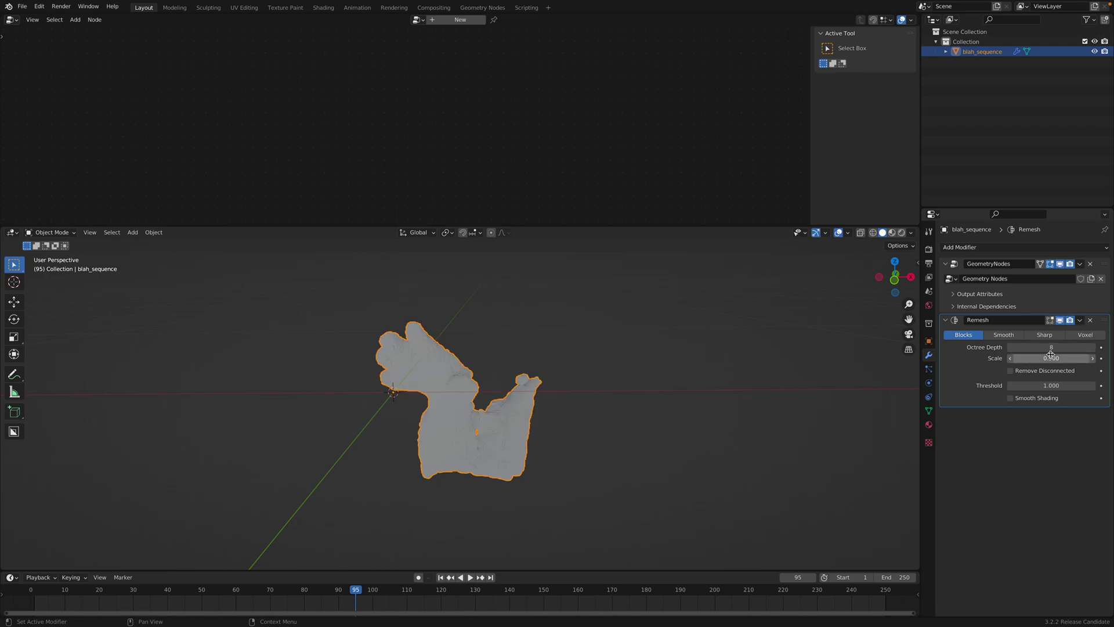
pyautogui.click(1010, 348)
pyautogui.click(1010, 347)
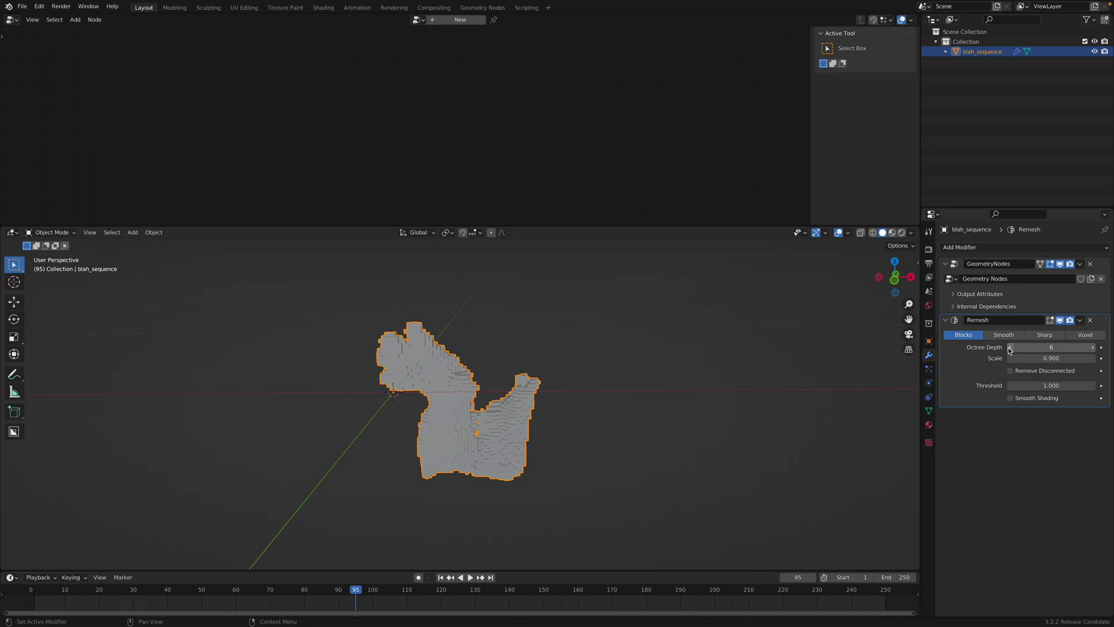
pyautogui.click(1093, 348)
pyautogui.hotkey('ctrl', 's')
pyautogui.click(929, 424)
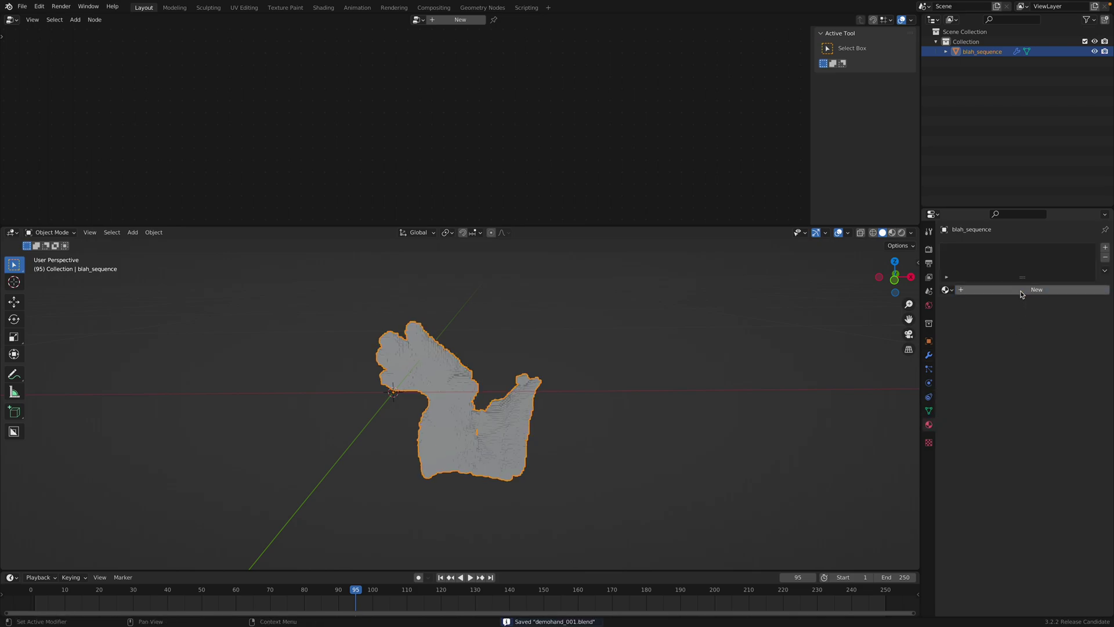
# Create a new material, Material.001, for the hand and make Remesh the active modifier
pyautogui.click(1022, 290)
pyautogui.click(929, 354)
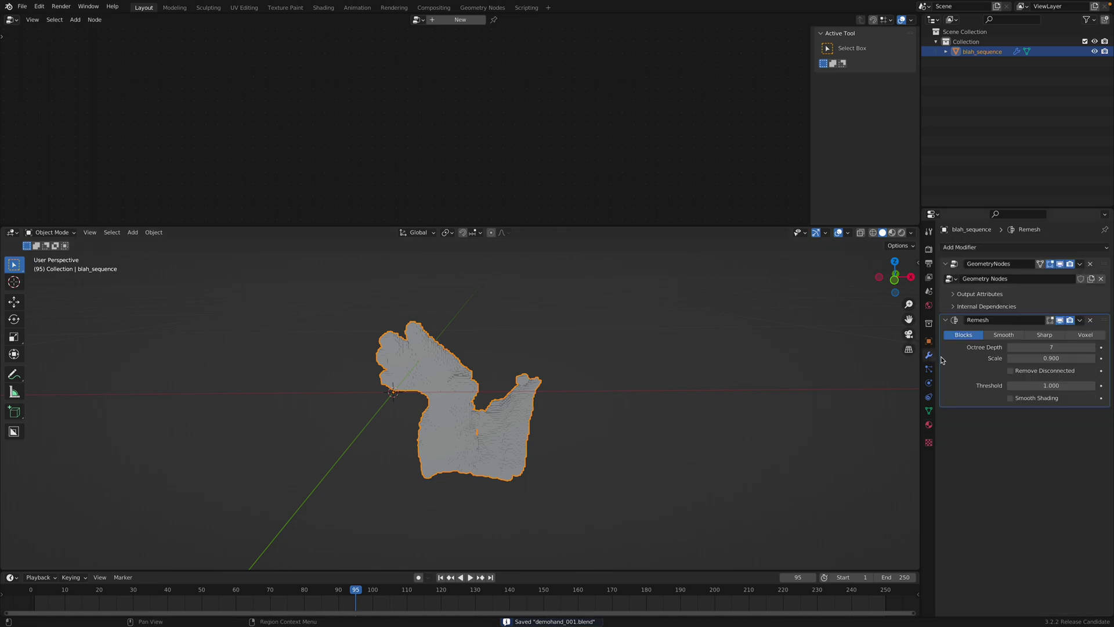
pyautogui.click(1102, 274)
pyautogui.click(1107, 326)
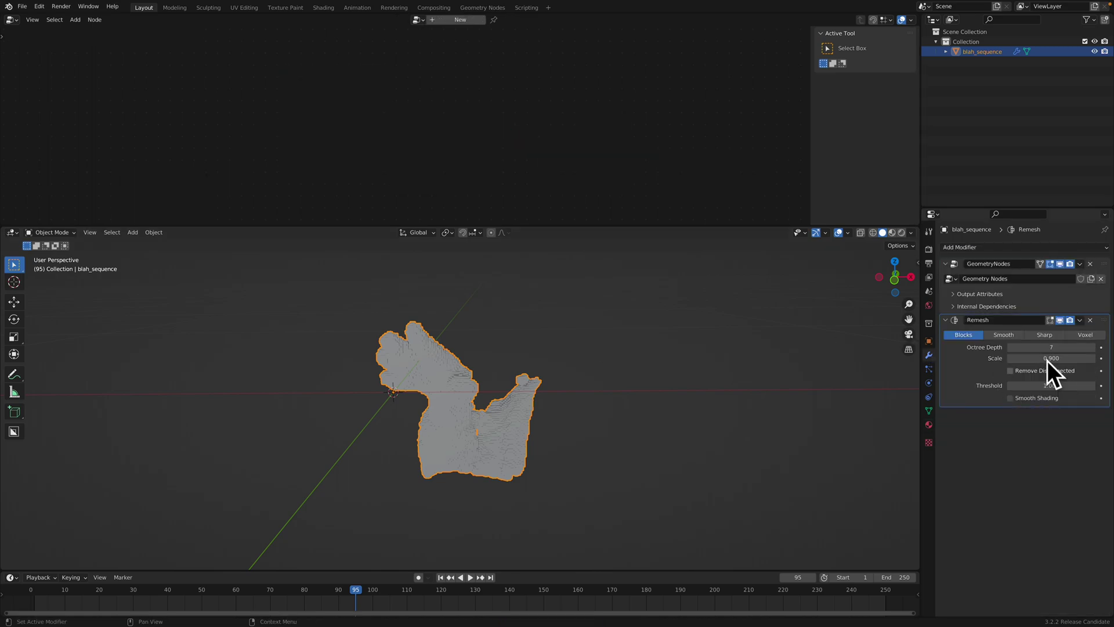
# Add a second Geometry Nodes modifier with a new tree and a Set Material node on its link
pyautogui.click(1009, 247)
pyautogui.click(933, 343)
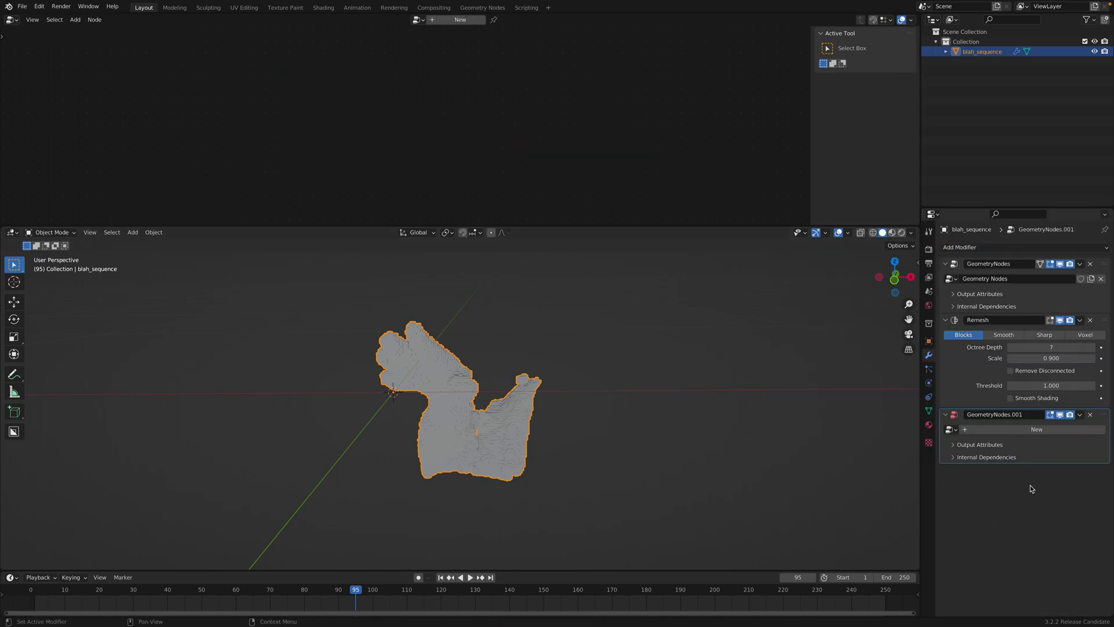
pyautogui.click(1010, 428)
pyautogui.press('Home')
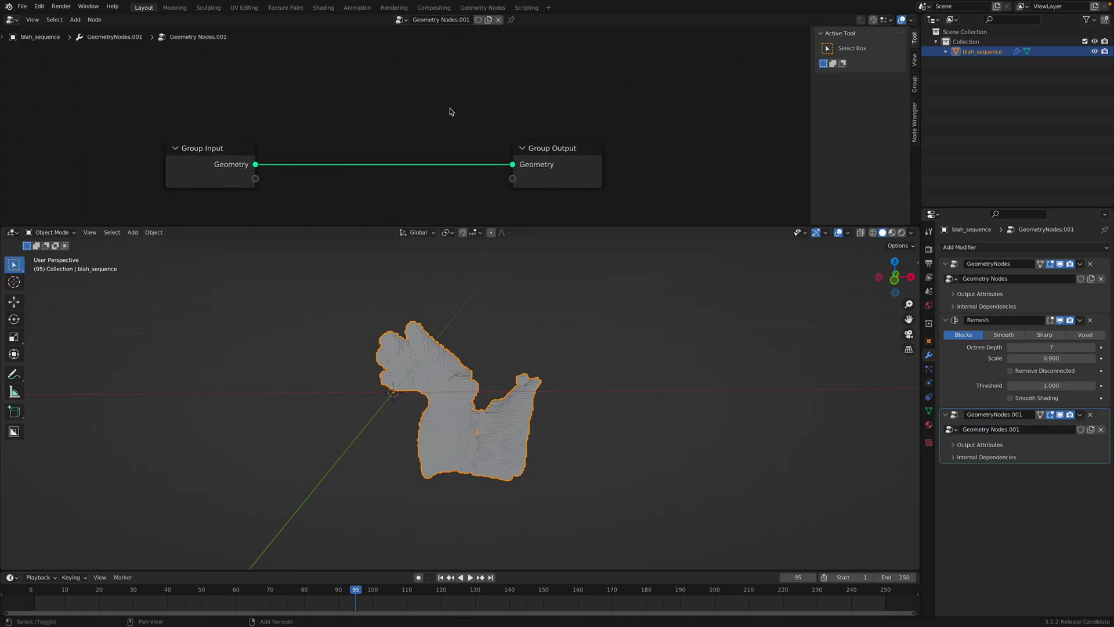
pyautogui.hotkey('shift', 'a')
pyautogui.write('set mat')
pyautogui.press('Return')
pyautogui.click(379, 140)
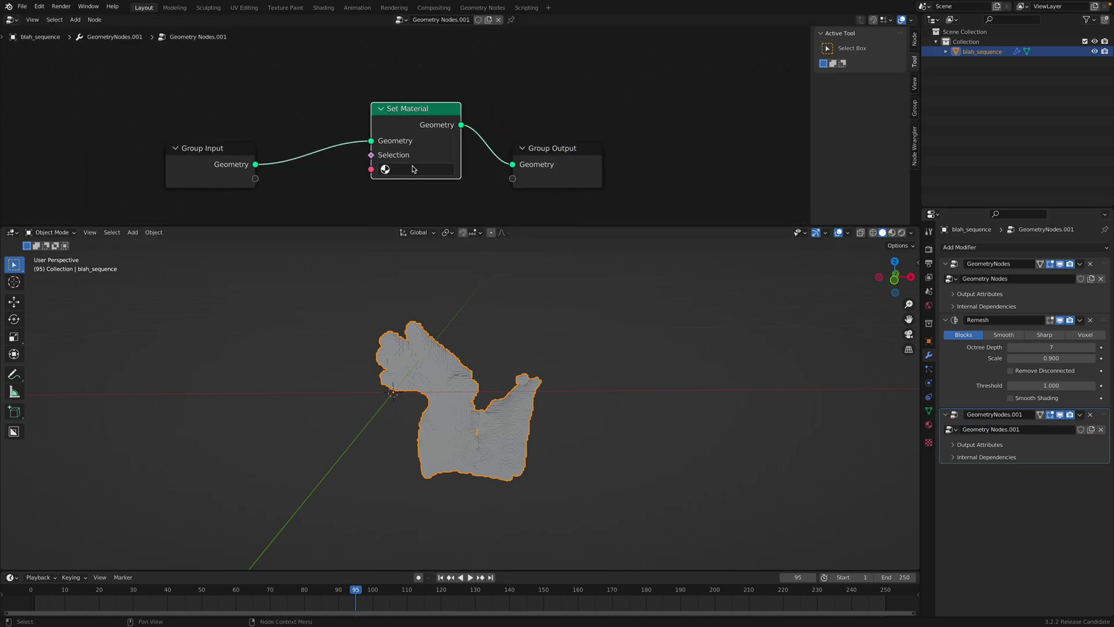
pyautogui.click(395, 169)
# Assign Material.001 and make it bright yellow, metallic 0.188, with lower roughness
pyautogui.click(406, 198)
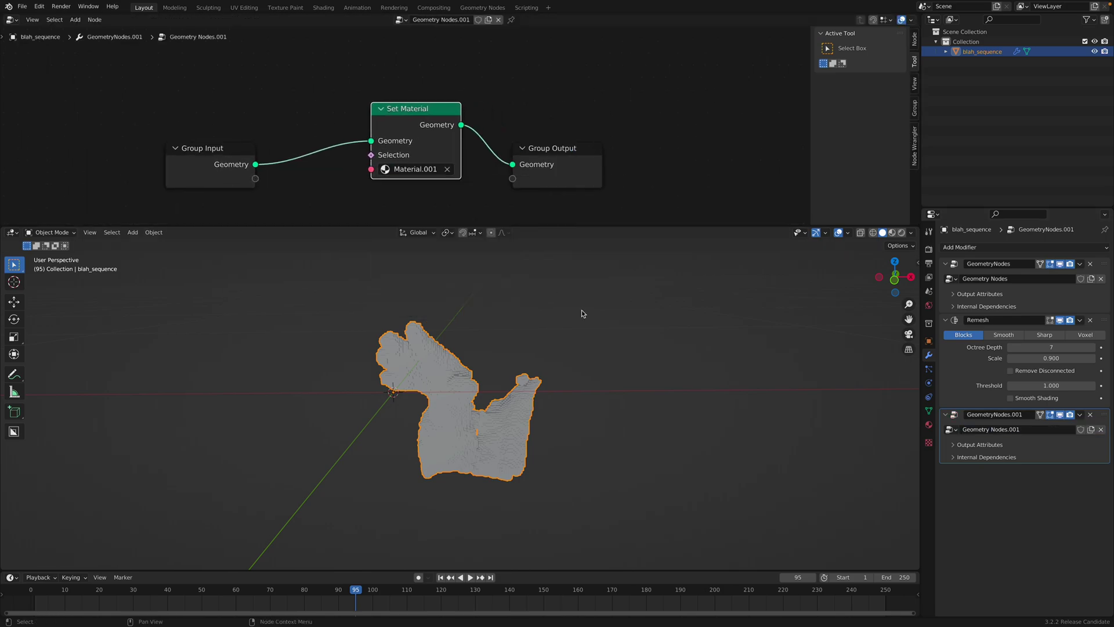
pyautogui.click(928, 424)
pyautogui.click(1036, 377)
pyautogui.click(1012, 290)
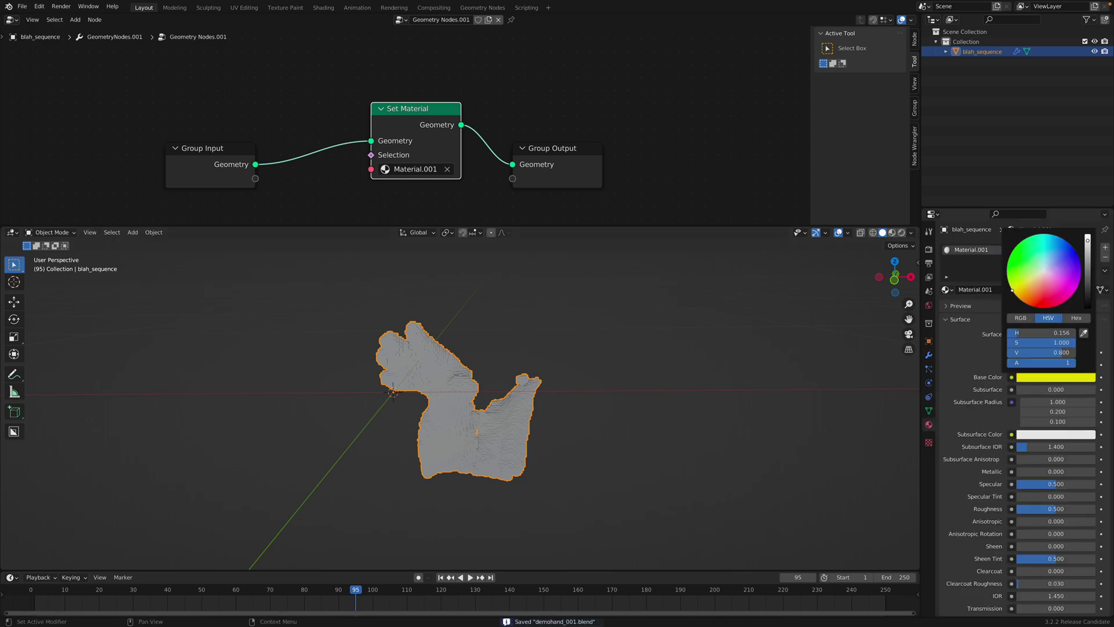
pyautogui.moveTo(1088, 251); pyautogui.dragTo(1088, 238)
pyautogui.moveTo(1023, 471); pyautogui.dragTo(1033, 471)
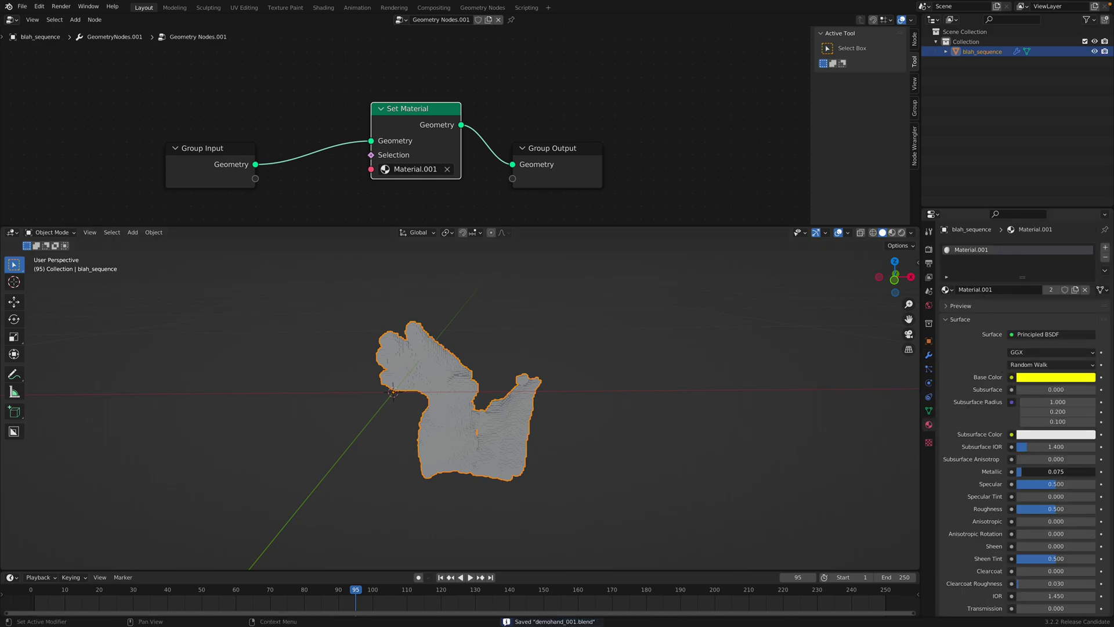
pyautogui.moveTo(1047, 509); pyautogui.dragTo(1032, 509)
pyautogui.click(861, 334)
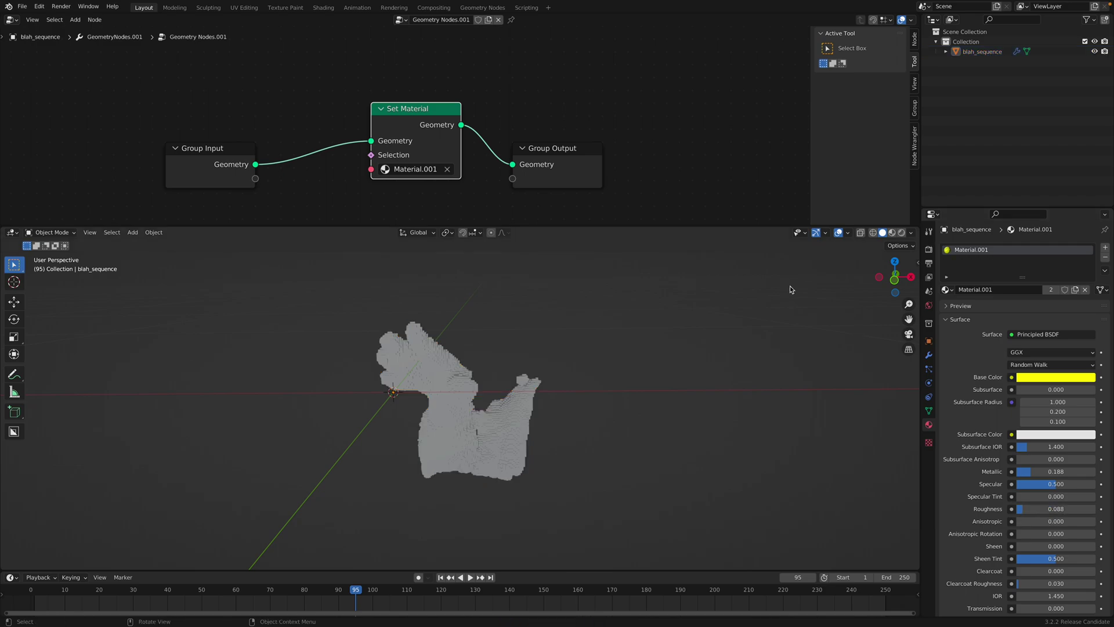
pyautogui.moveTo(862, 335); pyautogui.dragTo(792, 290, button='middle')
# In rendered shading, add a Sun light angled across the hand, then save the file
pyautogui.click(902, 233)
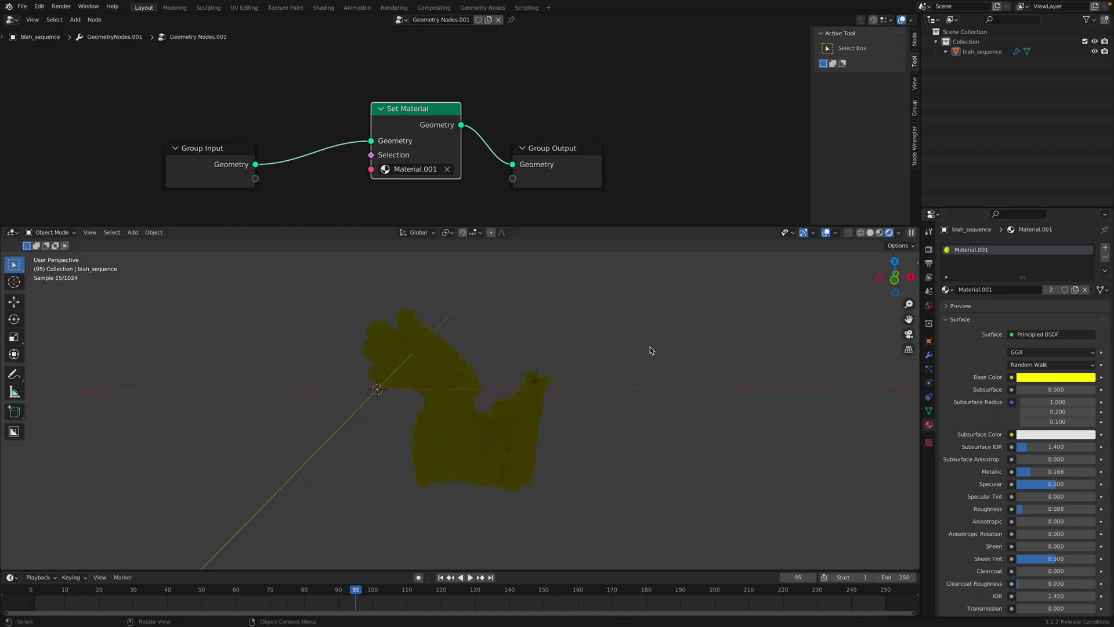
pyautogui.hotkey('shift', 'a')
pyautogui.moveTo(650, 471)
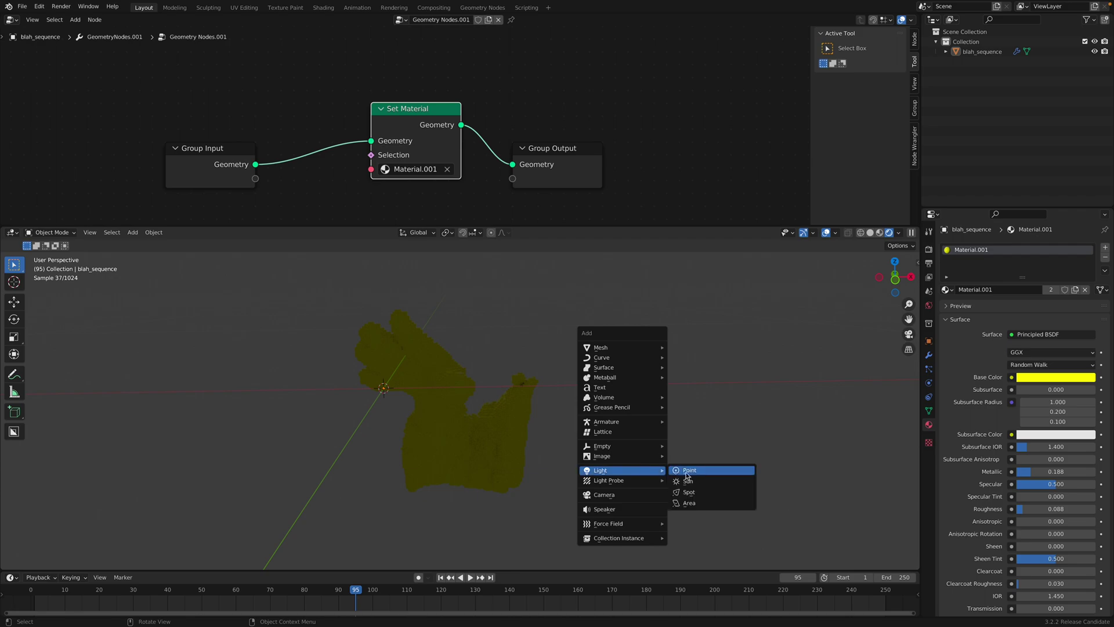
pyautogui.click(709, 479)
pyautogui.press('r')
pyautogui.press('r')
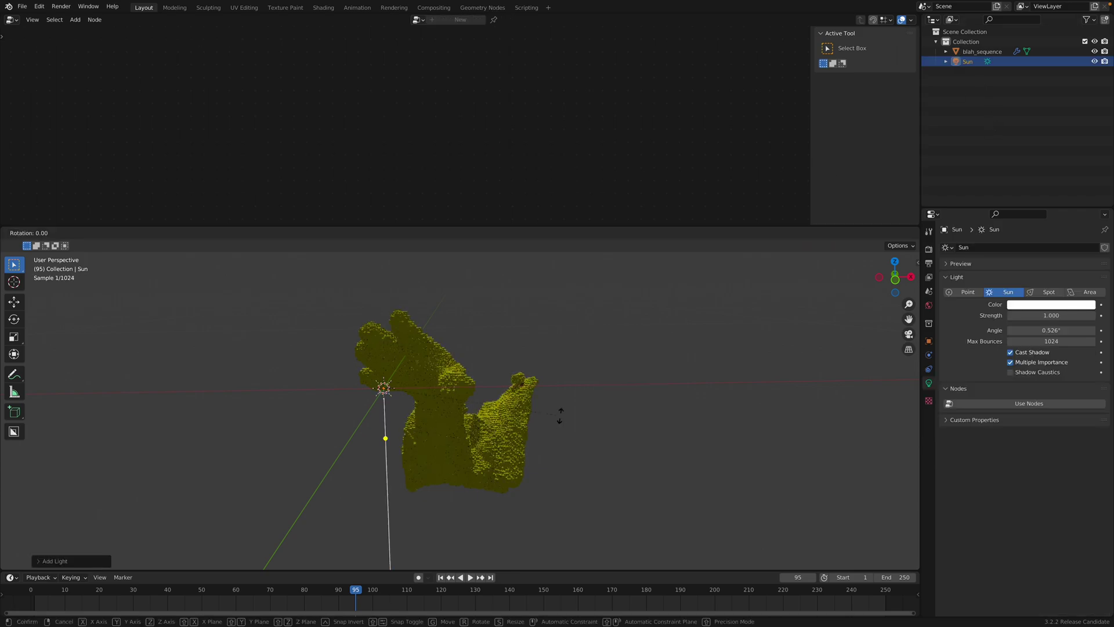
pyautogui.click(553, 448)
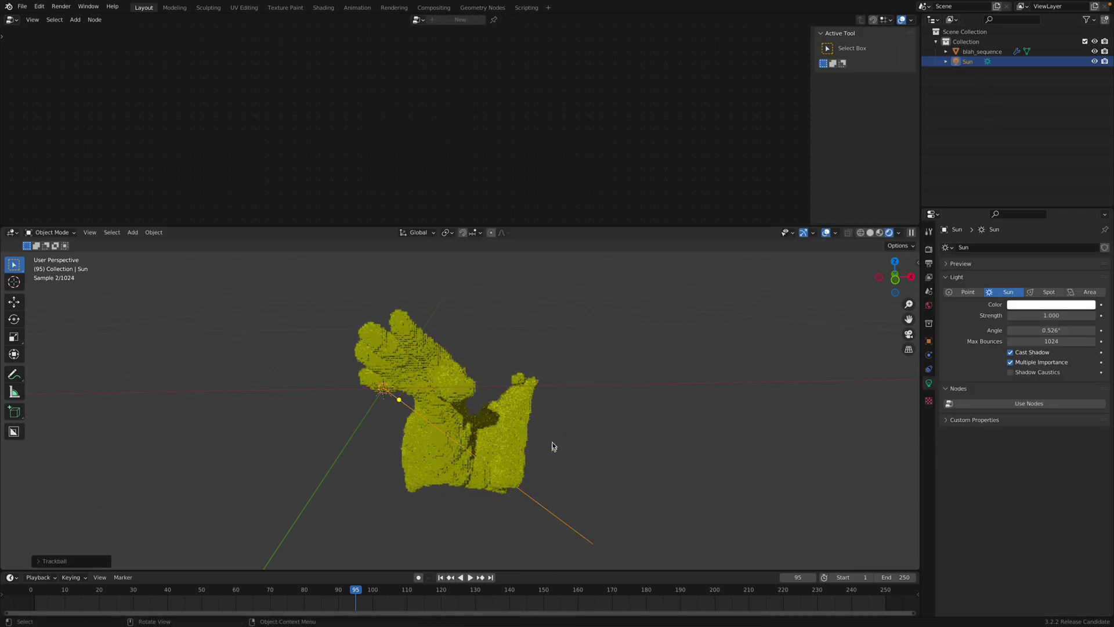
pyautogui.scroll(3, 552, 448)
pyautogui.click(553, 409)
pyautogui.moveTo(603, 389); pyautogui.dragTo(621, 393, button='middle')
pyautogui.hotkey('ctrl', 's')
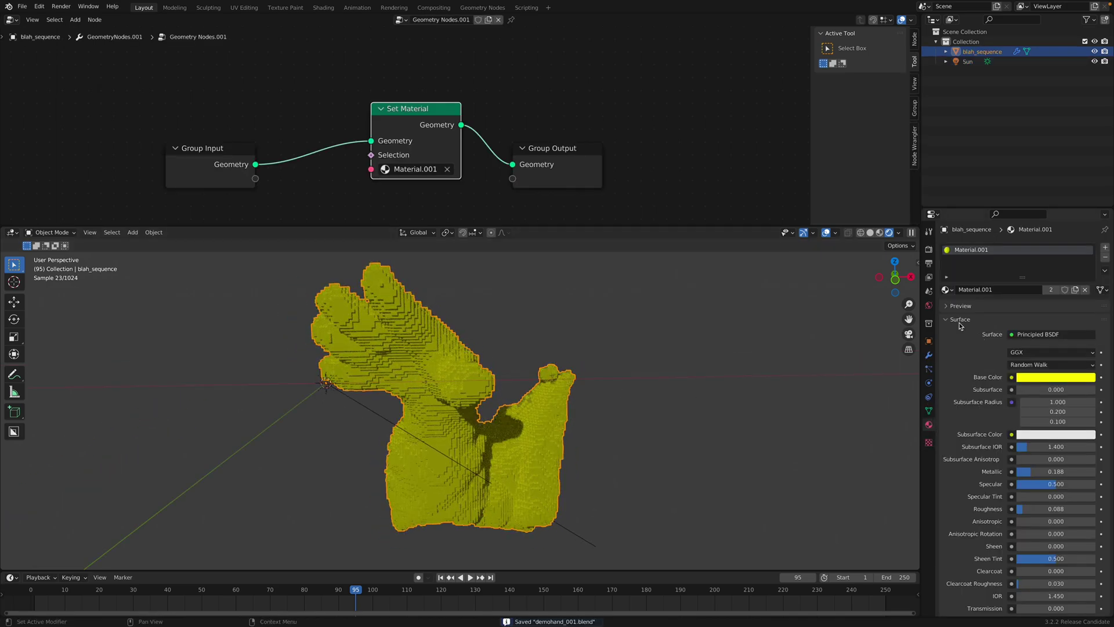
# Lower the voxel hand's Remesh Octree Depth from 7 to 6
pyautogui.click(697, 390)
pyautogui.press('space')
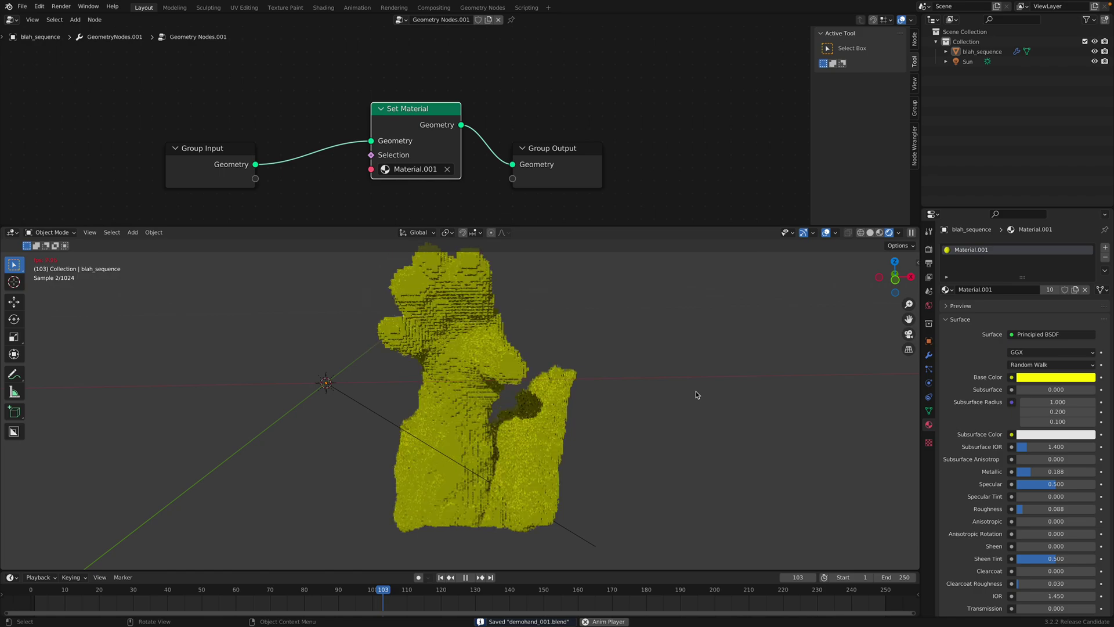
pyautogui.press('space')
pyautogui.click(929, 355)
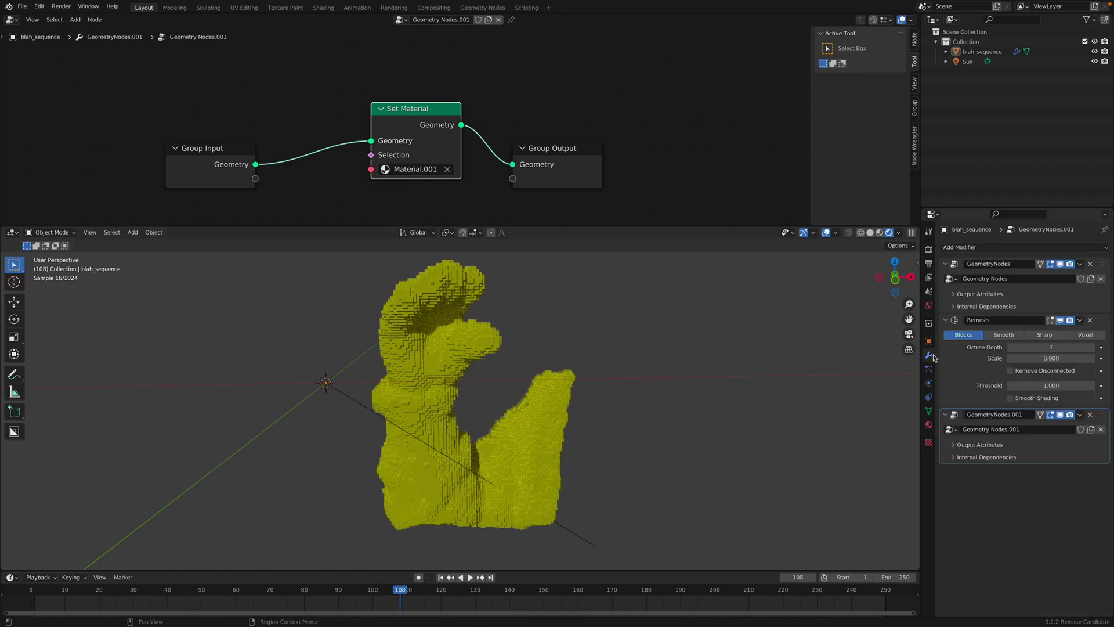
pyautogui.moveTo(470, 365); pyautogui.dragTo(503, 298, button='middle')
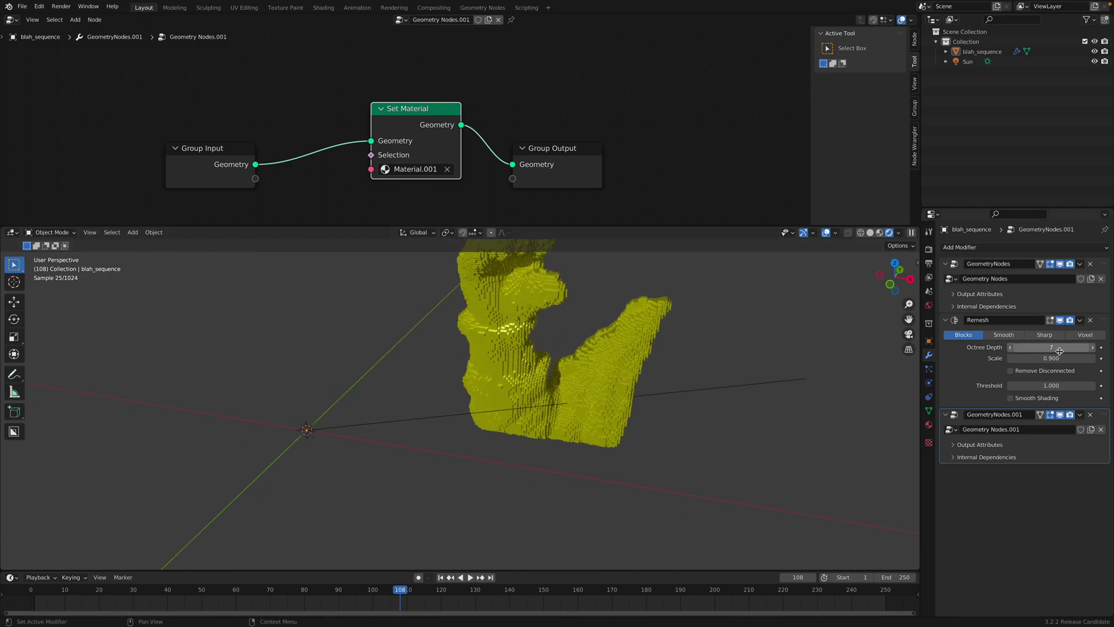
pyautogui.moveTo(1018, 349); pyautogui.dragTo(1052, 347)
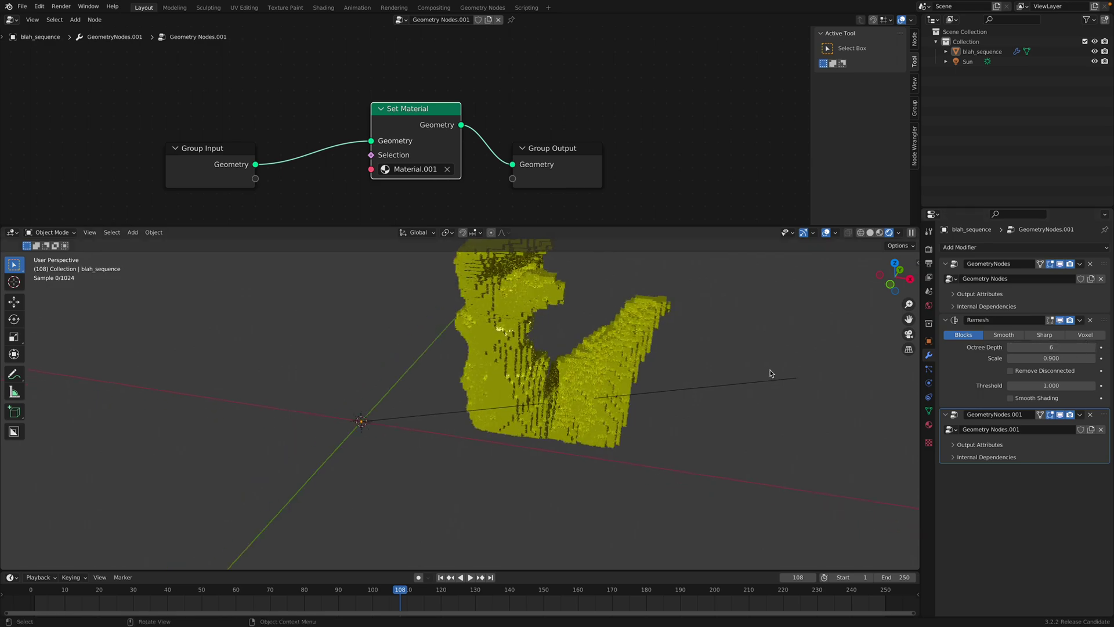
pyautogui.moveTo(766, 373); pyautogui.dragTo(701, 354, button='middle')
# Play the coarser voxel animation to frame 227 and save demohand_001.blend
pyautogui.press('space')
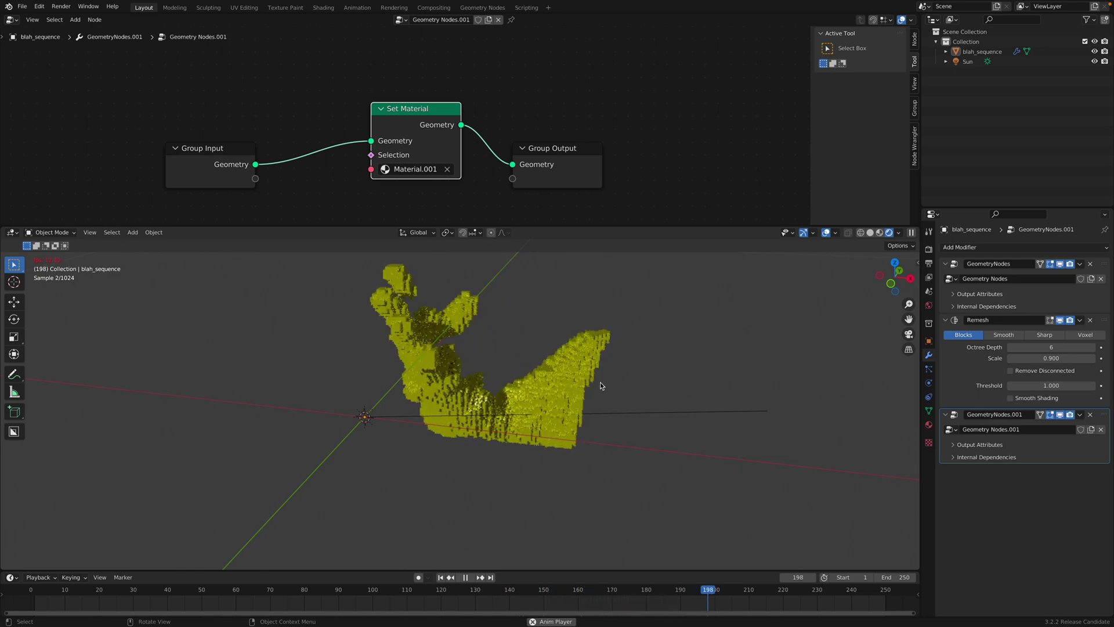
pyautogui.moveTo(601, 386); pyautogui.dragTo(582, 391, button='middle')
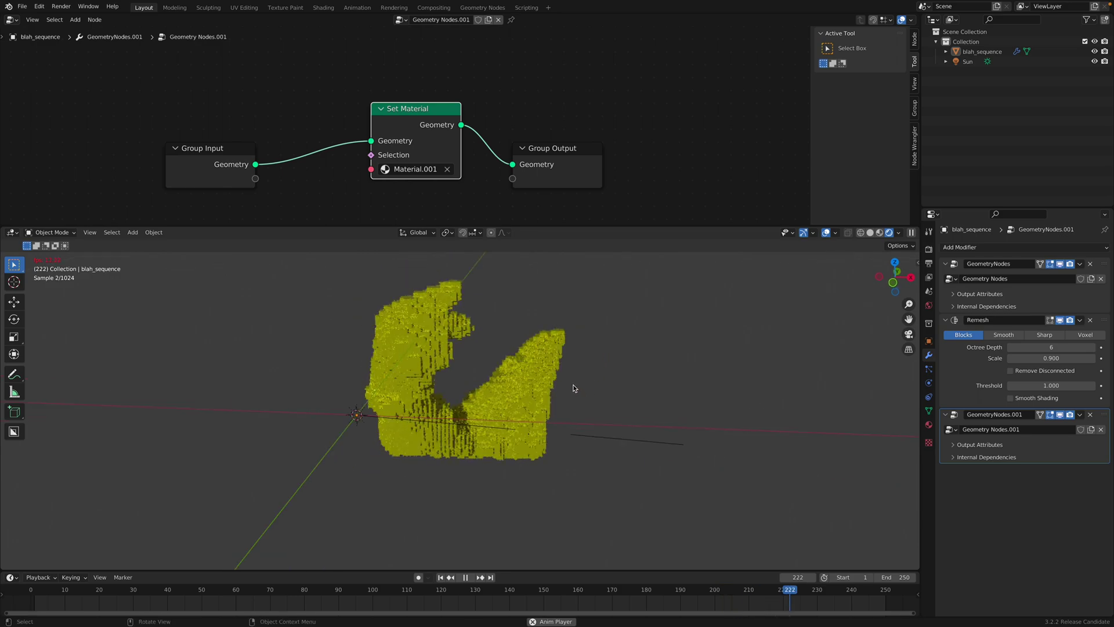
pyautogui.press('space')
pyautogui.hotkey('ctrl', 's')
pyautogui.scroll(-1, 406, 415)
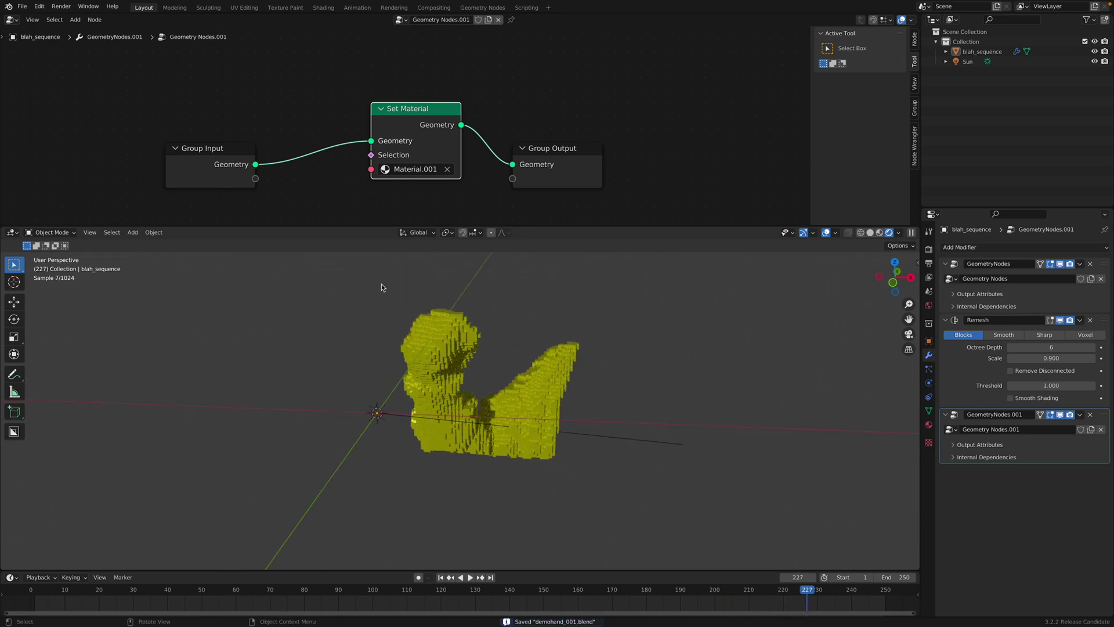
# Import the blah OBJ mesh sequence from Downloads/record3test, sorted by name
pyautogui.click(24, 7)
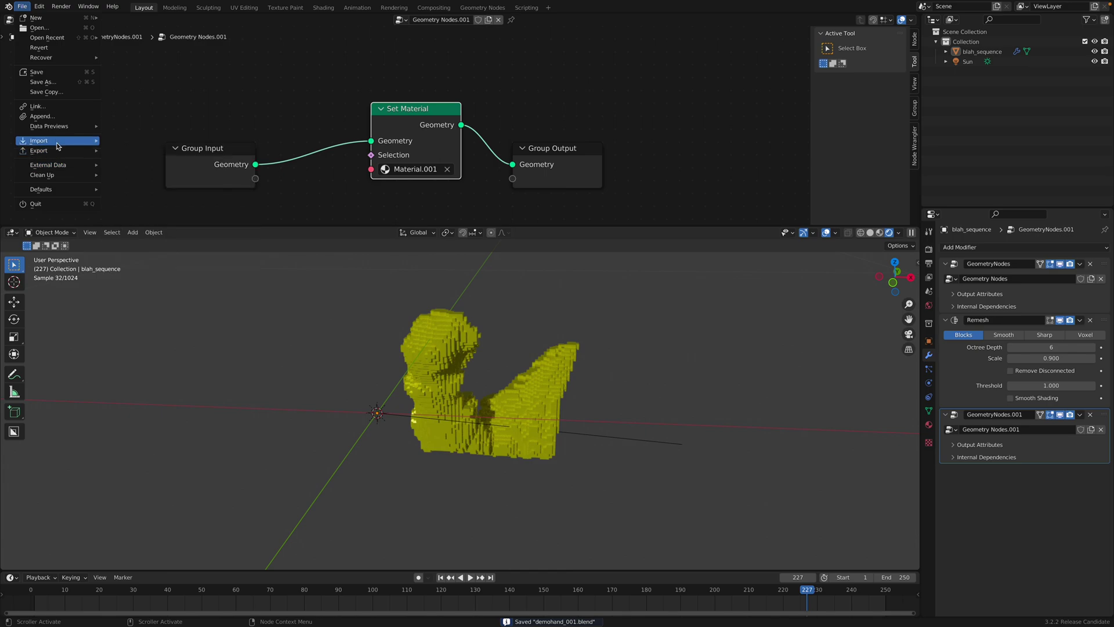
pyautogui.moveTo(61, 142)
pyautogui.click(172, 391)
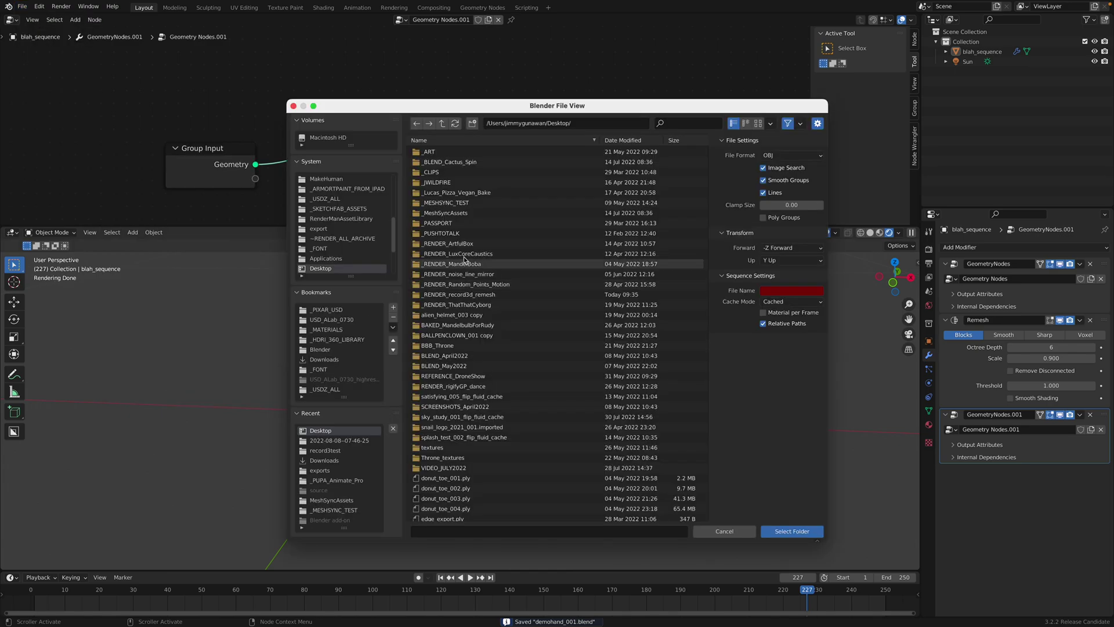
pyautogui.scroll(-2, 334, 261)
pyautogui.click(324, 258)
pyautogui.click(632, 141)
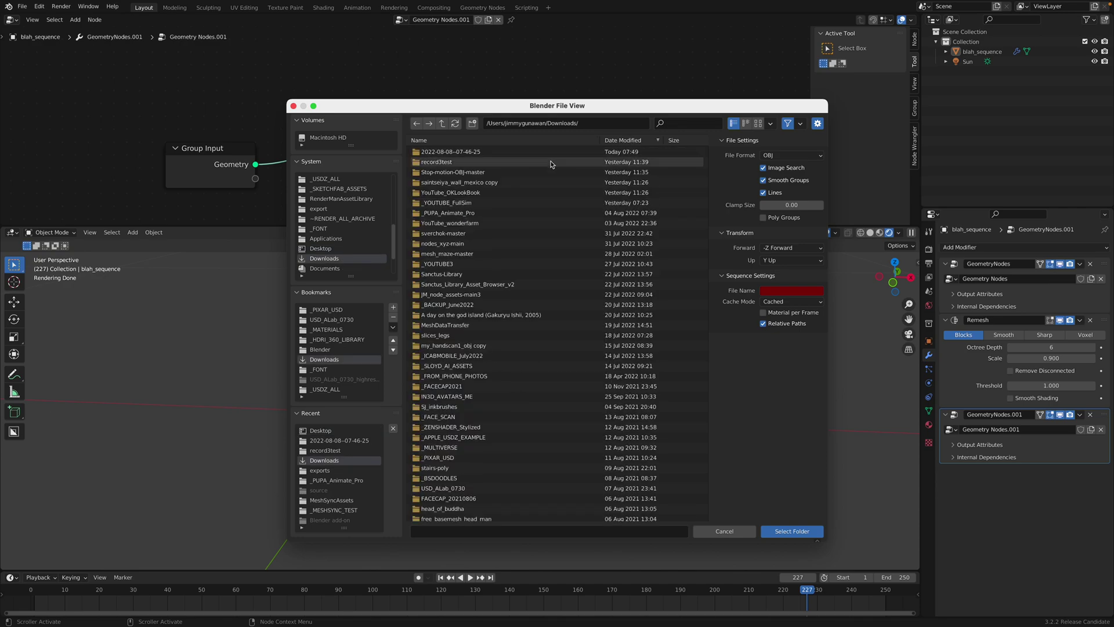
pyautogui.doubleClick(530, 163)
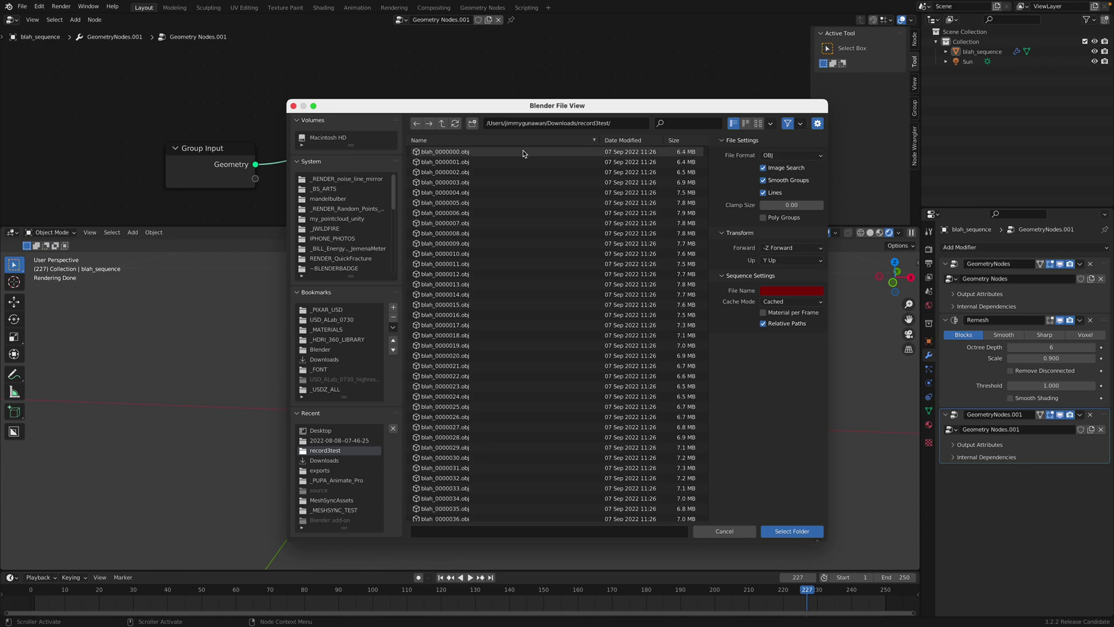
pyautogui.click(527, 140)
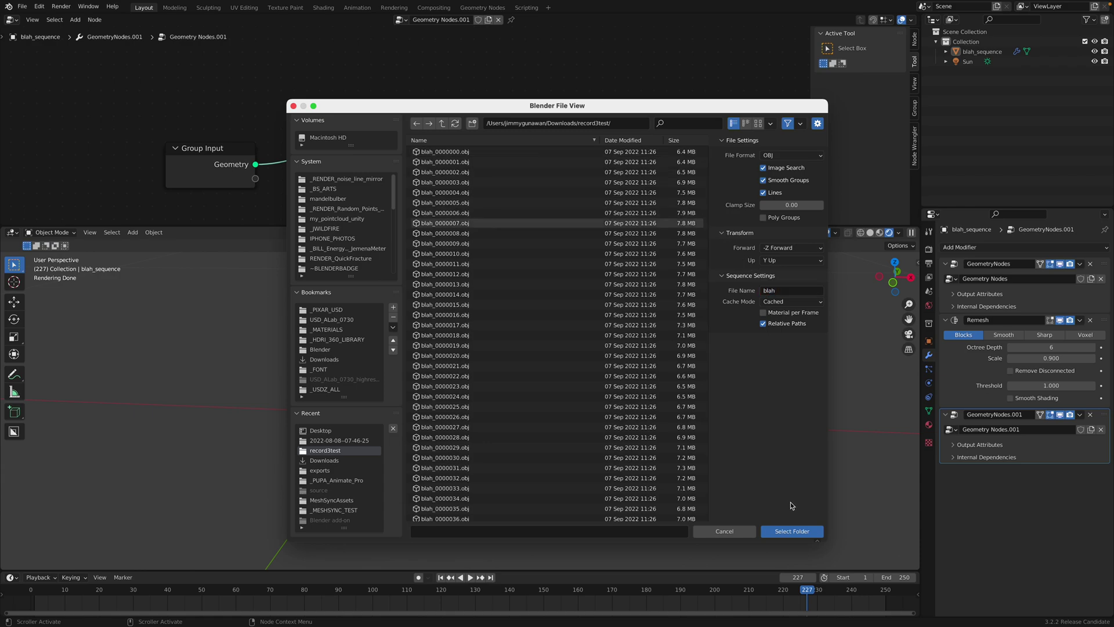
pyautogui.click(792, 531)
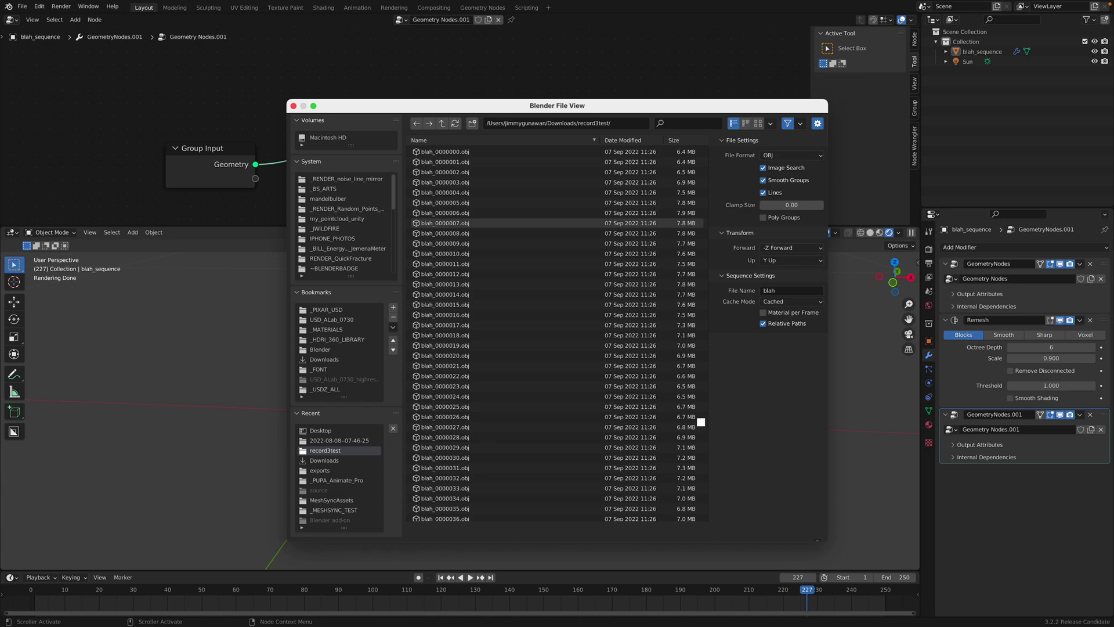
# Move the imported point cloud to the left of the voxel hand and save
pyautogui.press('Return')
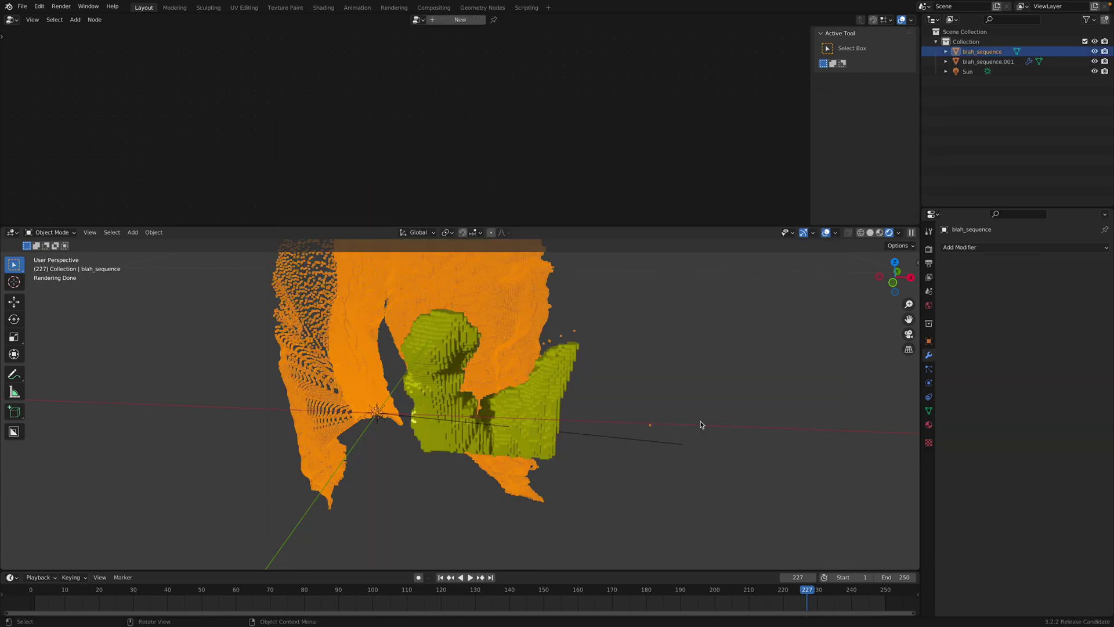
pyautogui.click(562, 379)
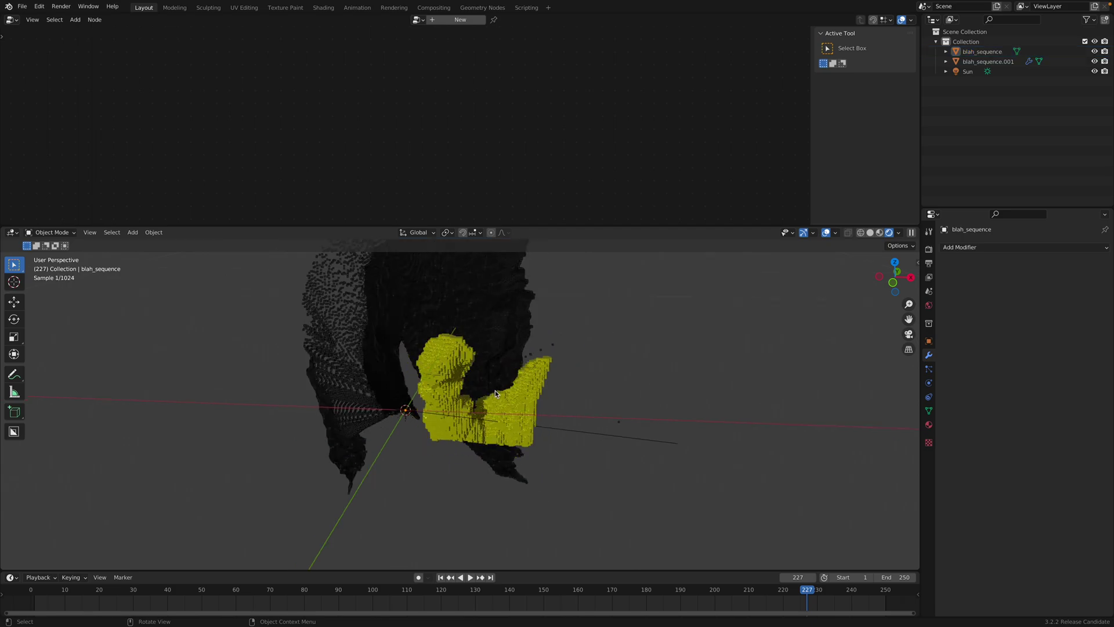
pyautogui.scroll(-3, 522, 383)
pyautogui.click(493, 355)
pyautogui.press('g')
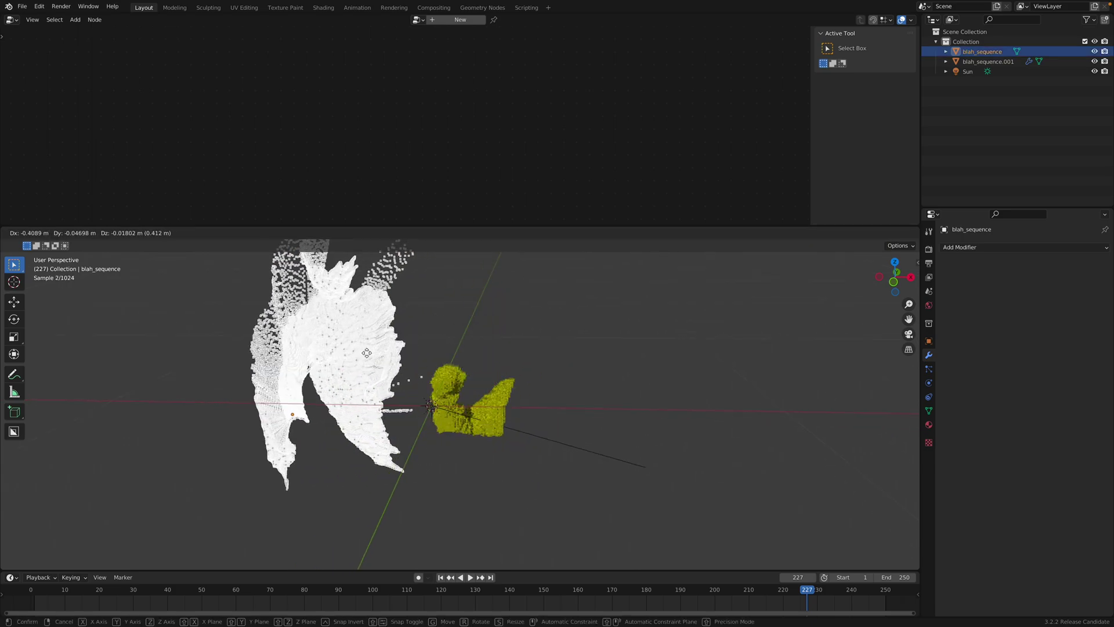
pyautogui.click(459, 348)
pyautogui.click(458, 357)
pyautogui.scroll(2, 459, 357)
pyautogui.hotkey('ctrl', 's')
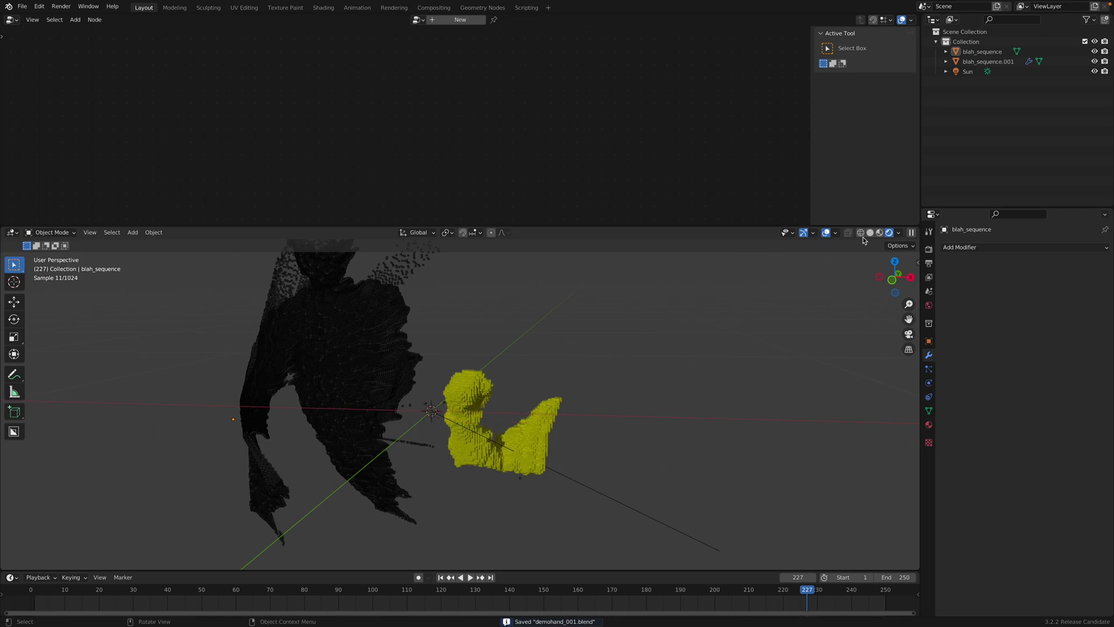
# In solid shading, copy the voxel hand's modifiers onto the imported point cloud
pyautogui.hotkey('shift', 'z')
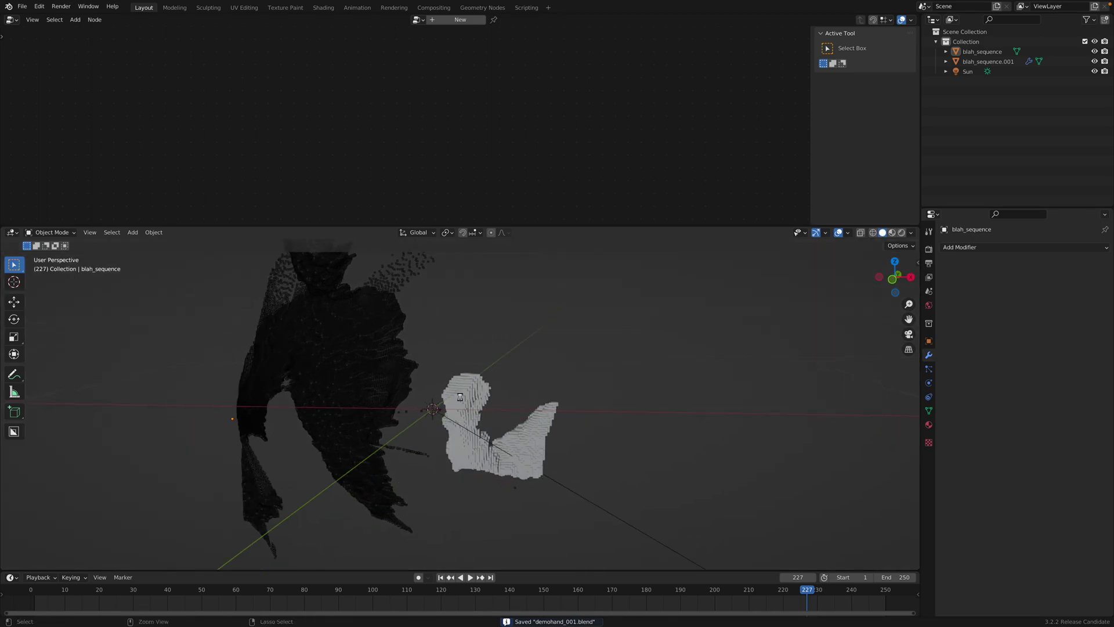
pyautogui.click(386, 346)
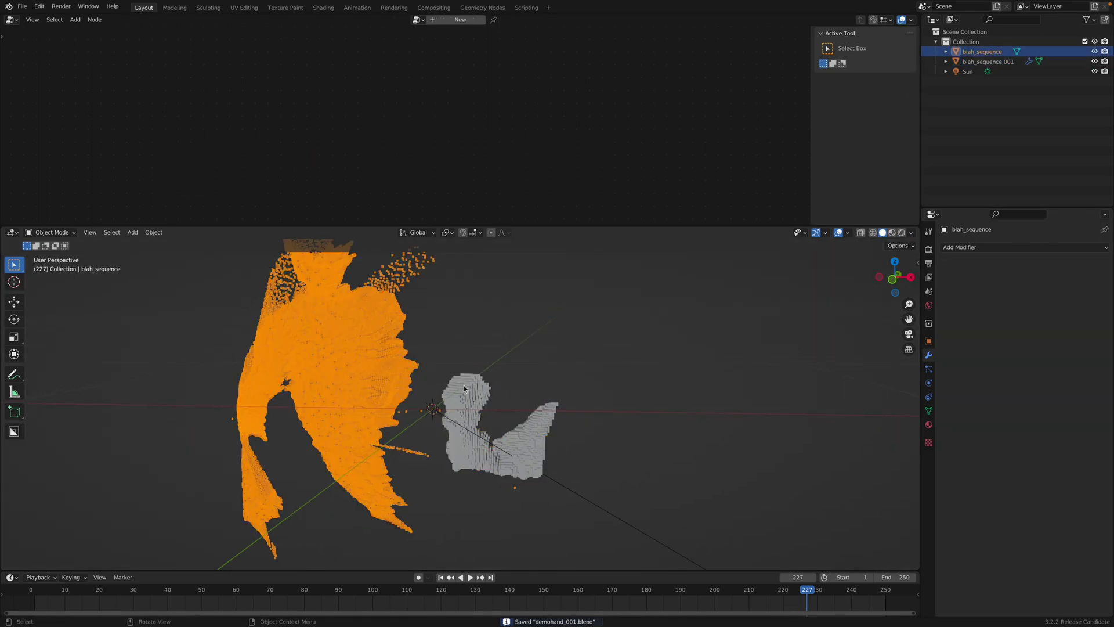
pyautogui.click(453, 393)
pyautogui.click(384, 336)
pyautogui.keyDown('shift'); pyautogui.click(475, 378); pyautogui.keyUp('shift')
pyautogui.hotkey('ctrl', 'l')
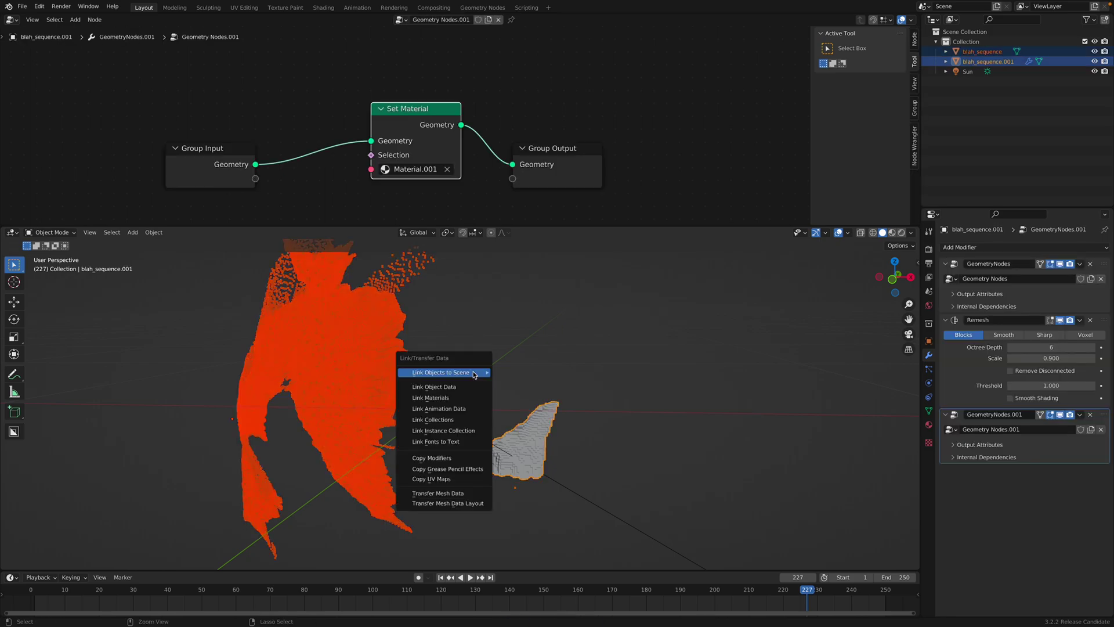
pyautogui.moveTo(473, 374)
pyautogui.click(470, 458)
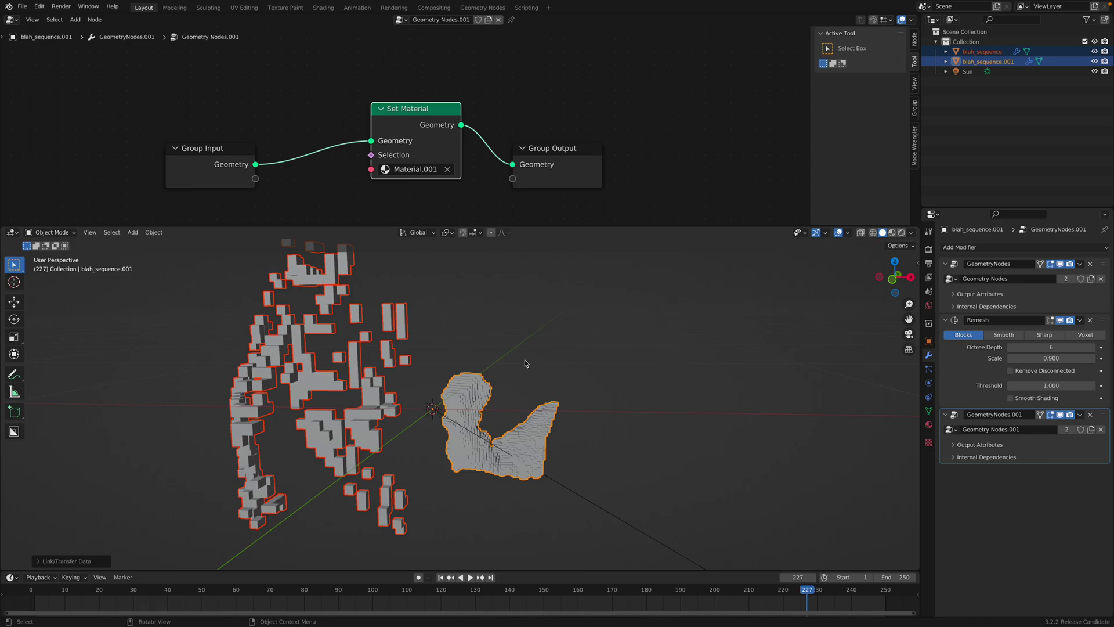
# Reselect the blocky point cloud and show its first Geometry Nodes tree
pyautogui.click(527, 360)
pyautogui.click(396, 340)
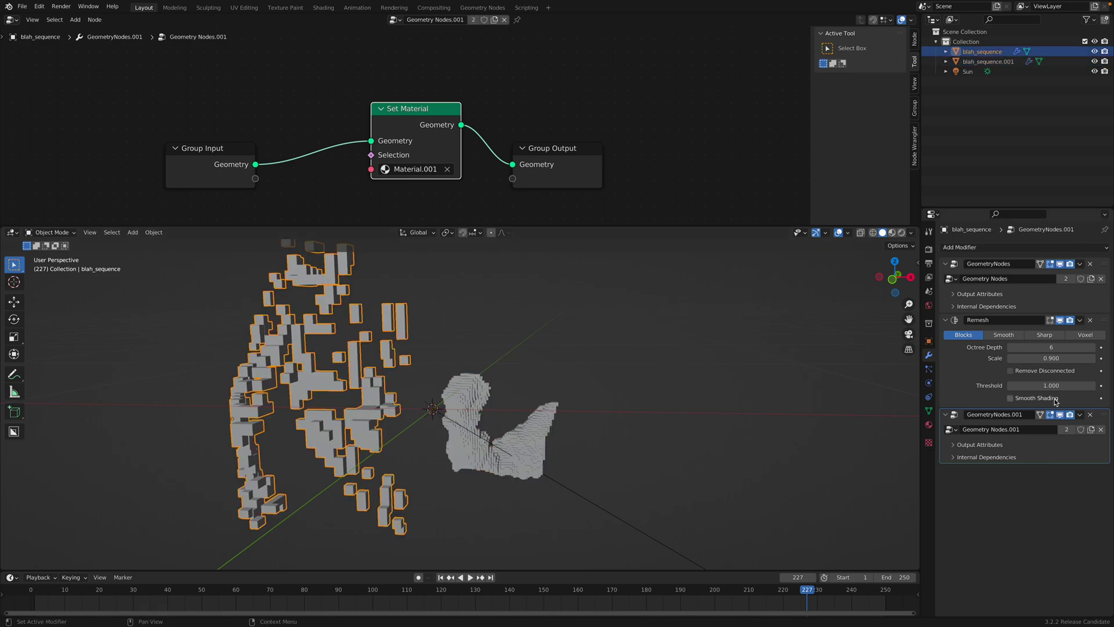
pyautogui.click(432, 304)
pyautogui.click(401, 313)
pyautogui.click(1075, 282)
pyautogui.scroll(-3, 319, 147)
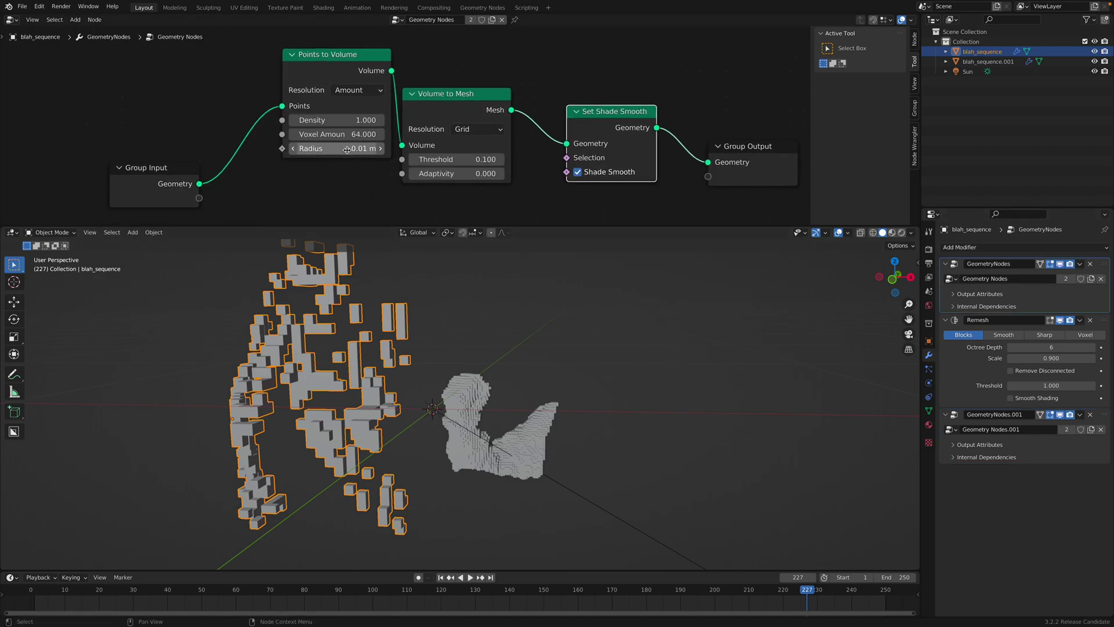
# Expose the volume Radius as a modifier input and set it to 0.03 m
pyautogui.moveTo(300, 145); pyautogui.dragTo(229, 187)
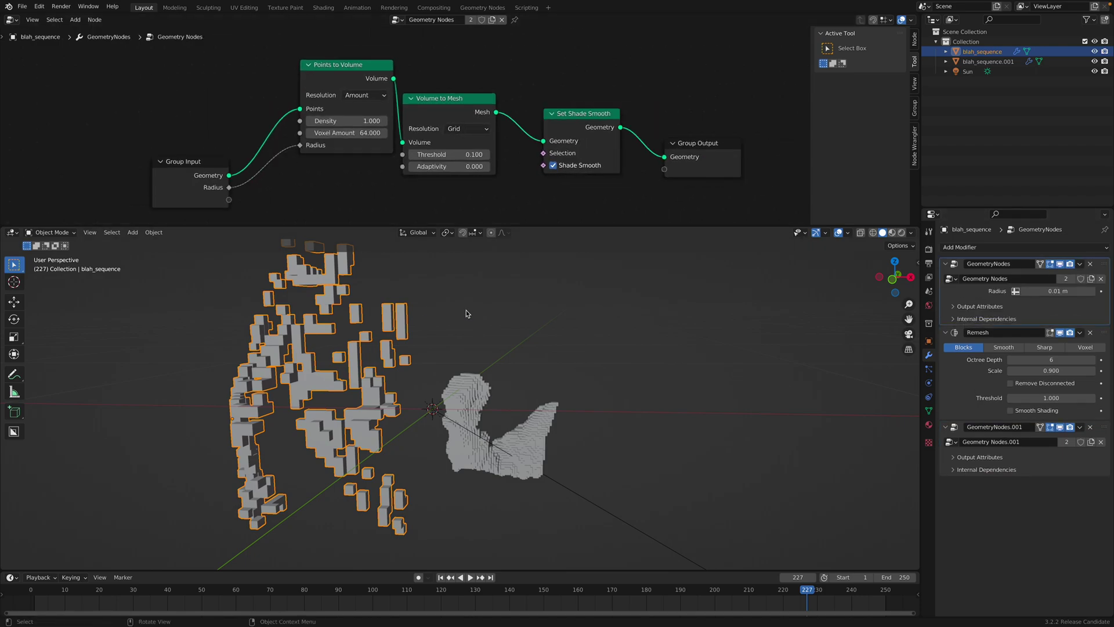
pyautogui.click(466, 310)
pyautogui.click(396, 320)
pyautogui.doubleClick(1028, 290)
pyautogui.press('Return')
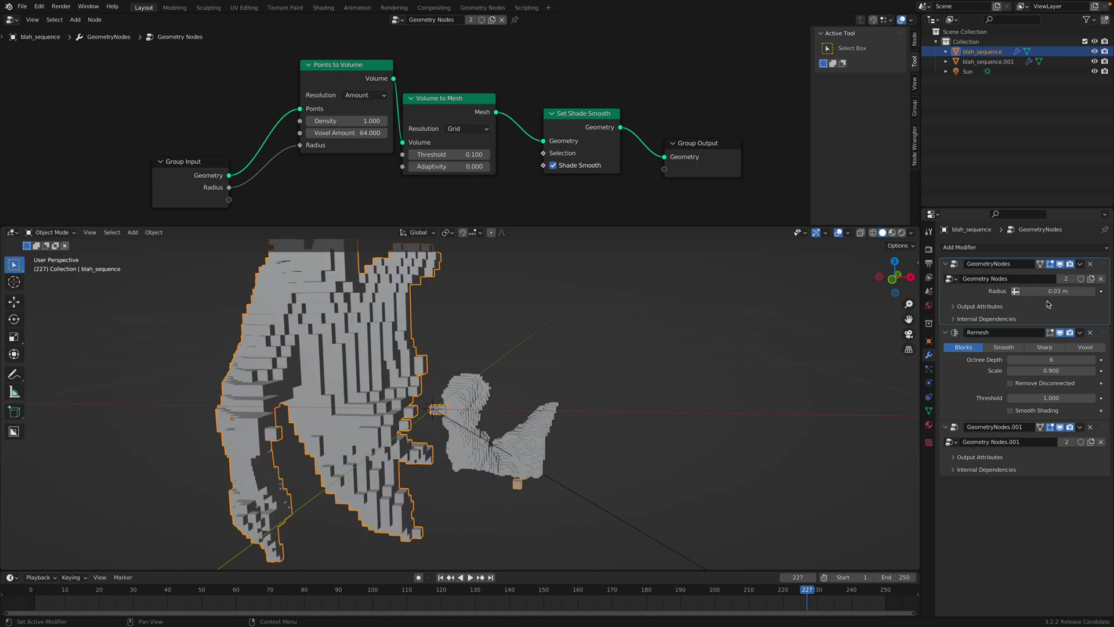
# Play the animation and nudge the large voxel mesh blah_sequence along X
pyautogui.click(507, 336)
pyautogui.press('space')
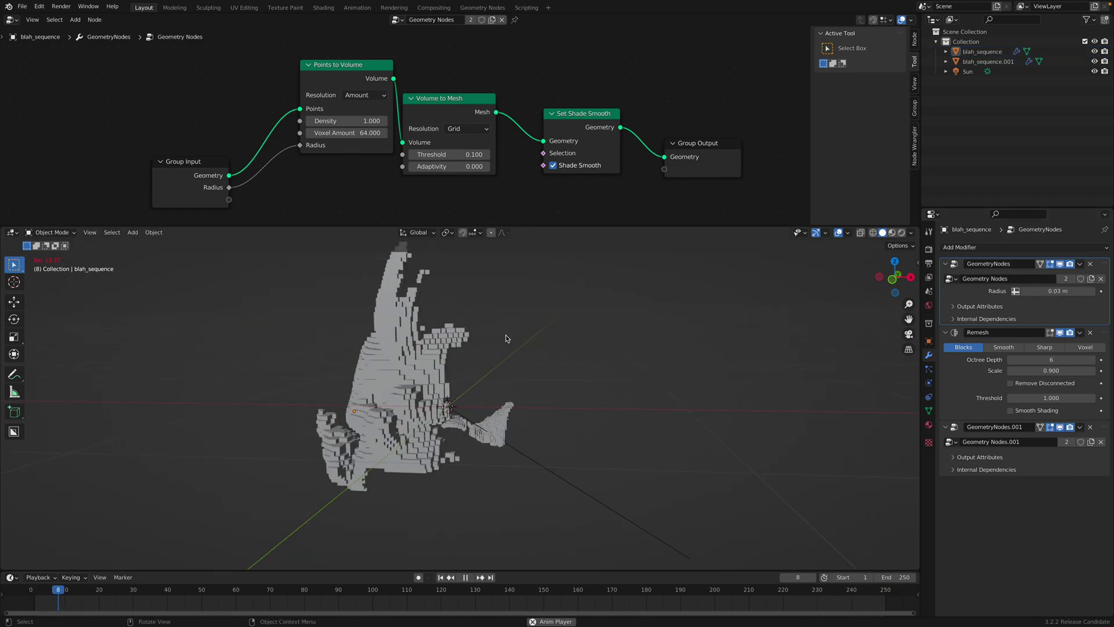
pyautogui.moveTo(506, 338); pyautogui.dragTo(416, 355, button='middle')
pyautogui.press('space')
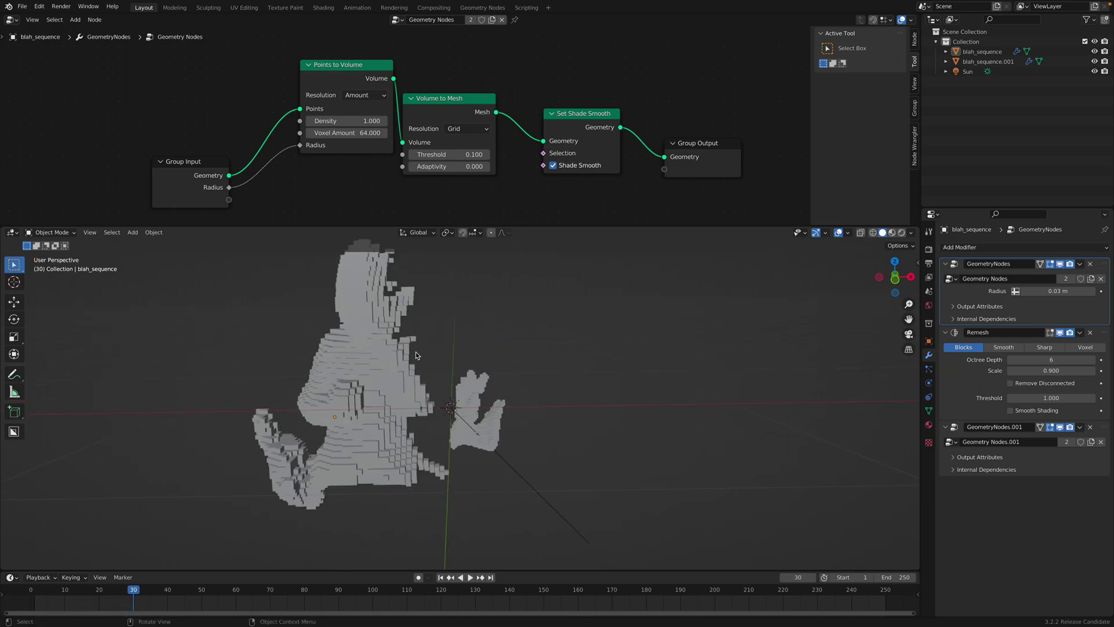
pyautogui.click(418, 344)
pyautogui.press('space')
pyautogui.moveTo(484, 347); pyautogui.dragTo(509, 359, button='middle')
pyautogui.press('g')
pyautogui.press('x')
pyautogui.press('Return')
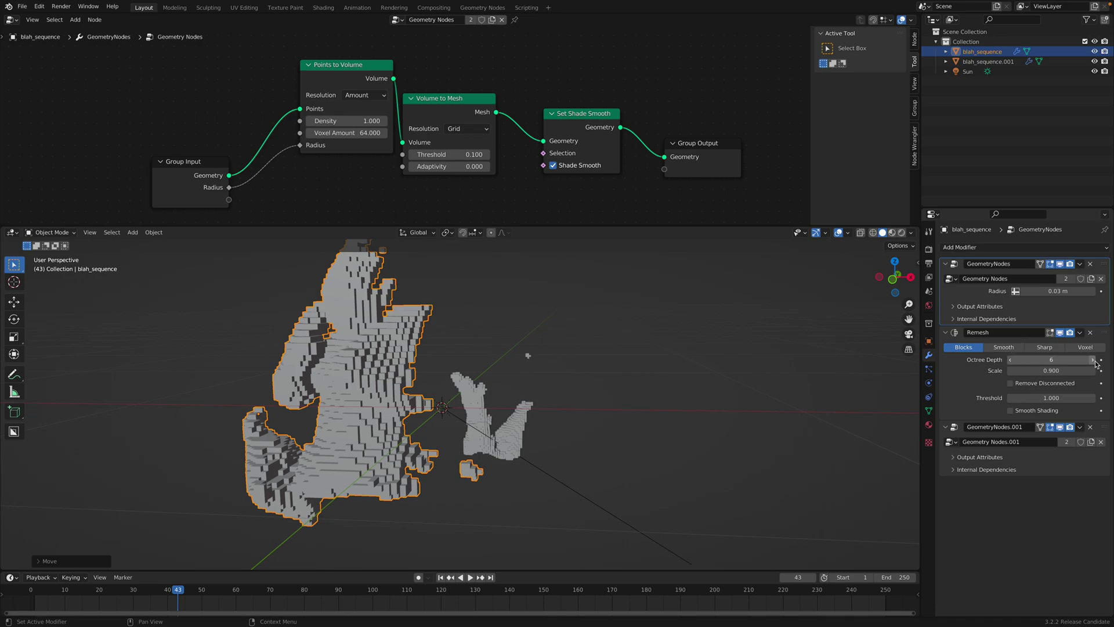
# Raise blah_sequence's Remesh Octree Depth to 7, pause at frame 33, save, and show its Set Material tree
pyautogui.click(1093, 360)
pyautogui.click(679, 374)
pyautogui.press('space')
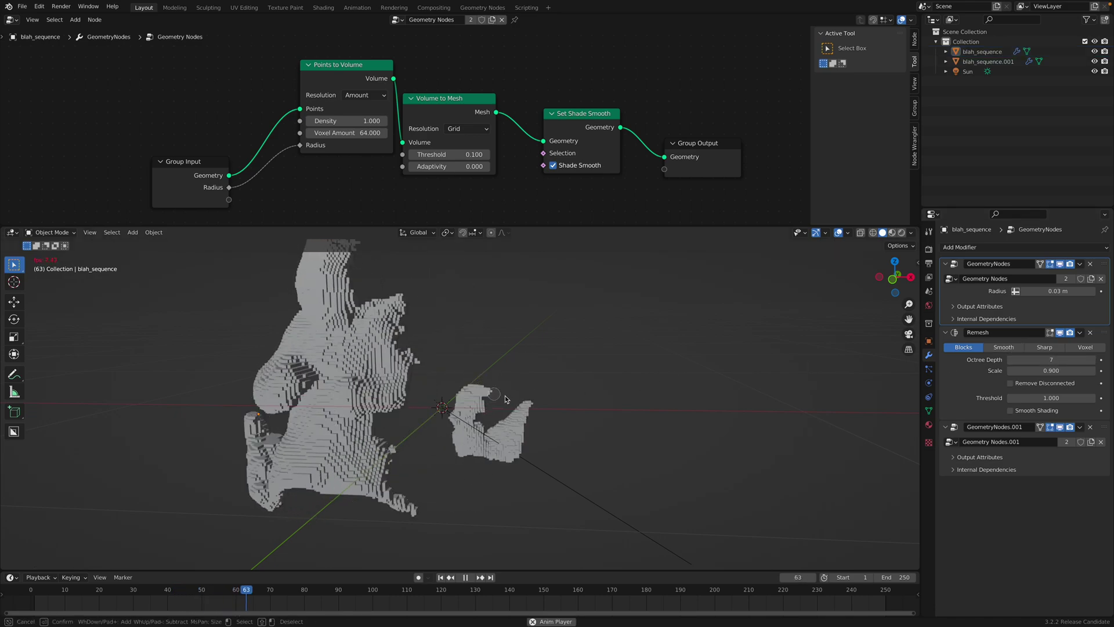
pyautogui.press('c')
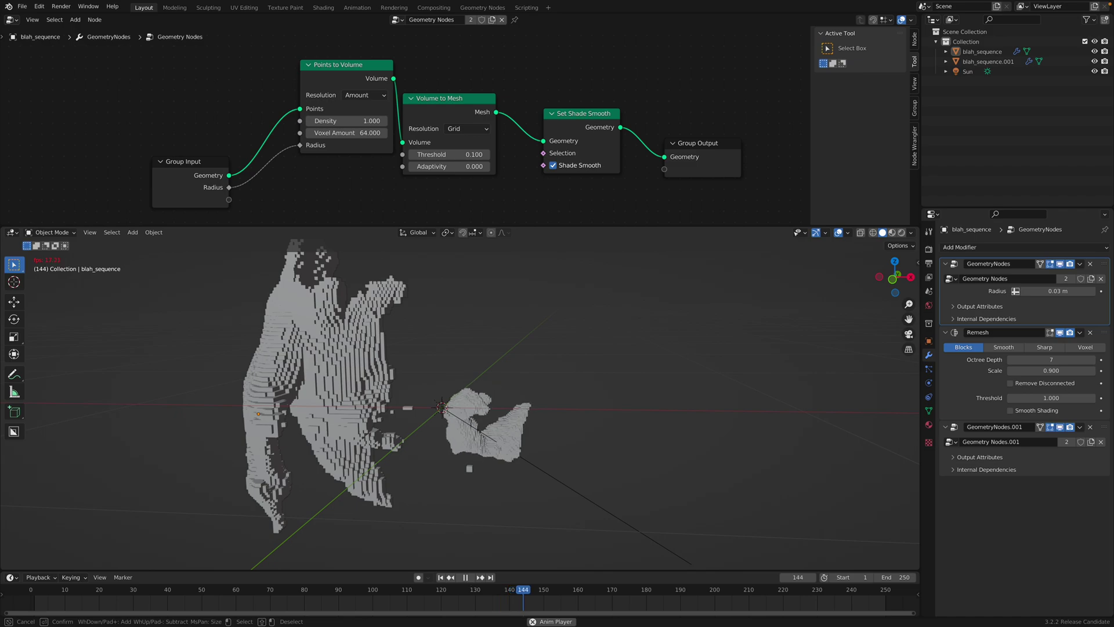
pyautogui.click(469, 577)
pyautogui.moveTo(374, 592); pyautogui.dragTo(144, 589)
pyautogui.hotkey('ctrl', 's')
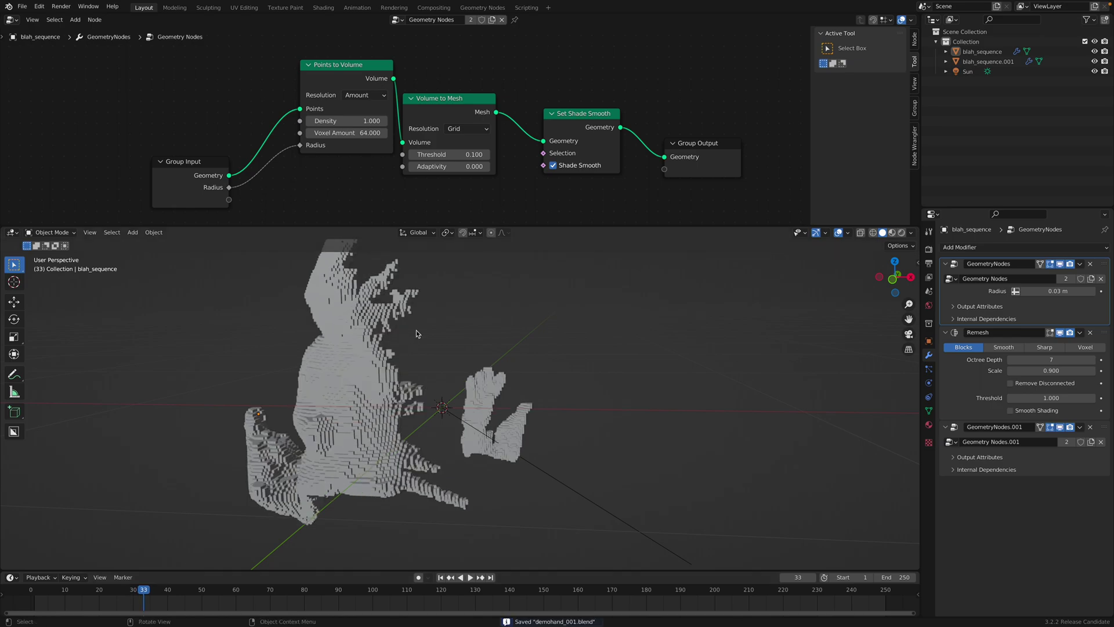
pyautogui.click(381, 321)
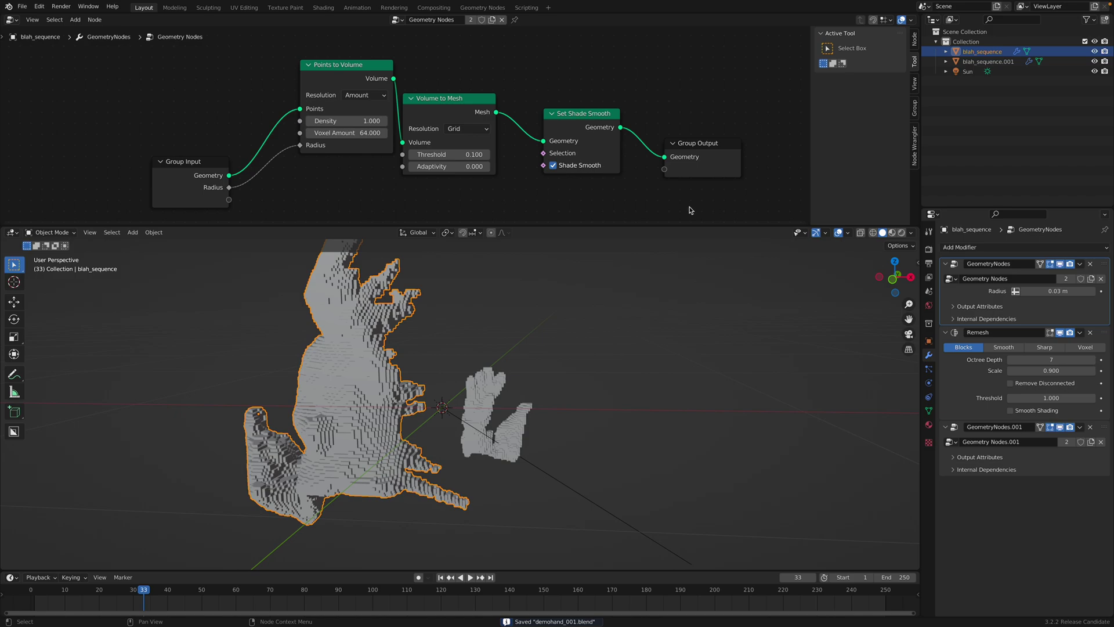
pyautogui.click(1107, 429)
# Rename the Set Material node group to 'GN Assign Material' and save the file
pyautogui.press('Home')
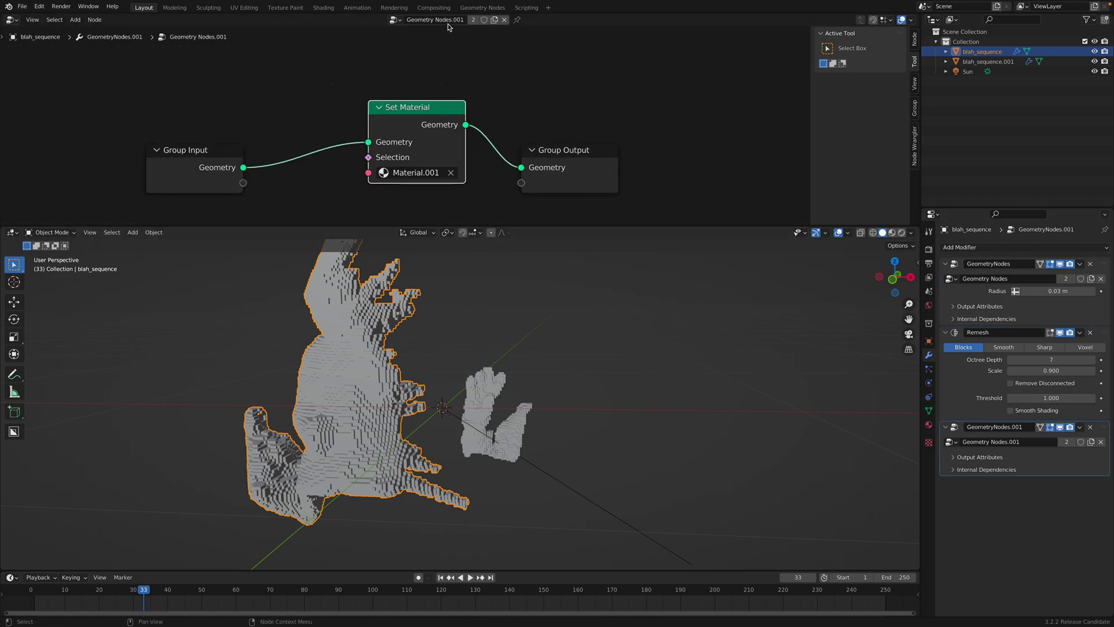
pyautogui.doubleClick(448, 20)
pyautogui.write('GM')
pyautogui.write(' Assign Material')
pyautogui.press('Return')
pyautogui.hotkey('ctrl', 's')
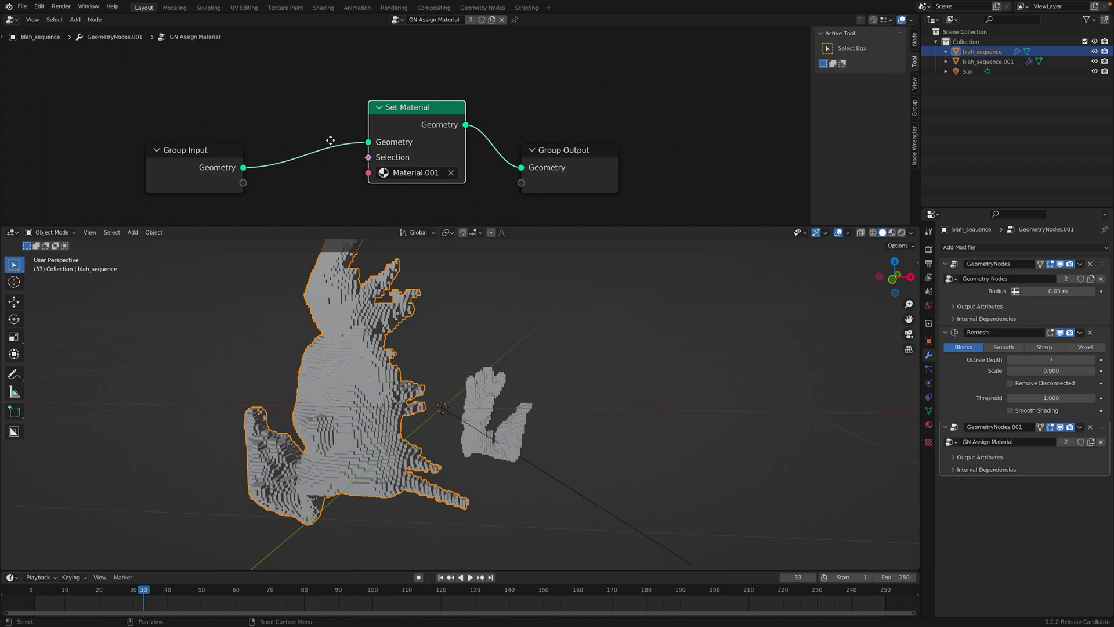
# Expose the Material socket as a group input, enlarge the 3D view, and select blah_sequence
pyautogui.keyDown('shift'); pyautogui.scroll(-2, 278, 152); pyautogui.keyUp('shift')
pyautogui.moveTo(245, 153); pyautogui.dragTo(375, 144)
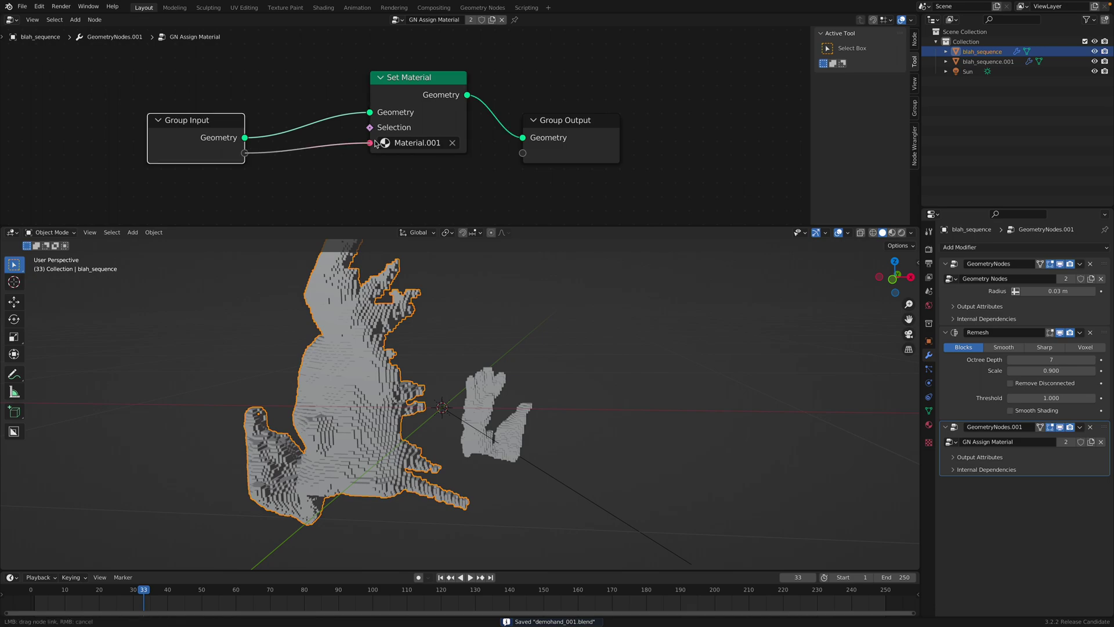
pyautogui.click(632, 476)
pyautogui.moveTo(632, 476); pyautogui.dragTo(681, 373, button='middle')
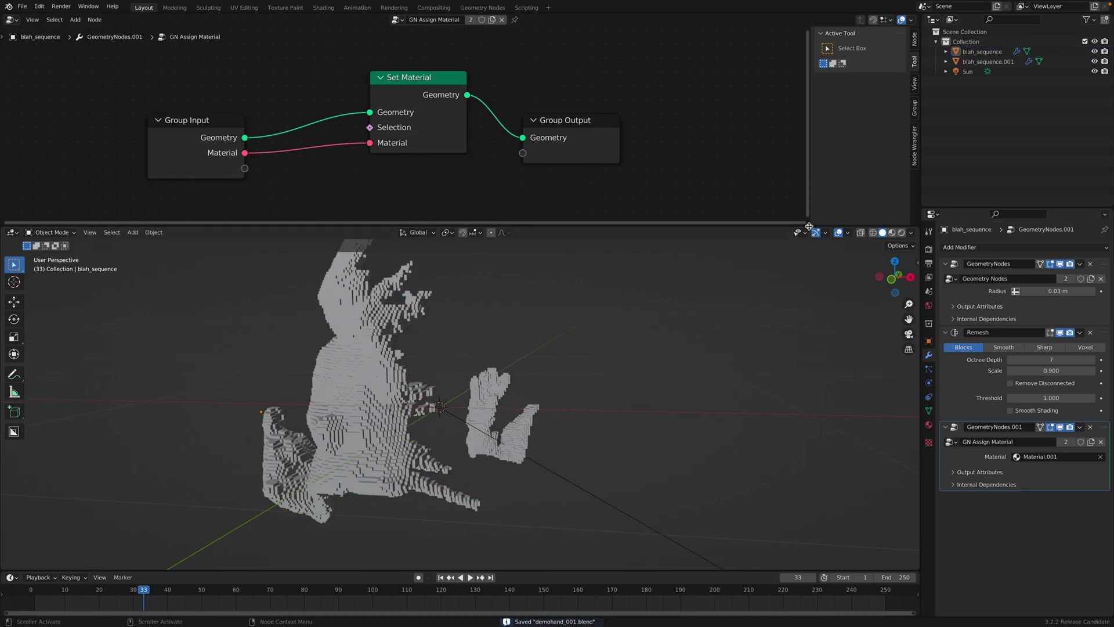
pyautogui.moveTo(808, 224); pyautogui.dragTo(807, 101)
pyautogui.click(474, 310)
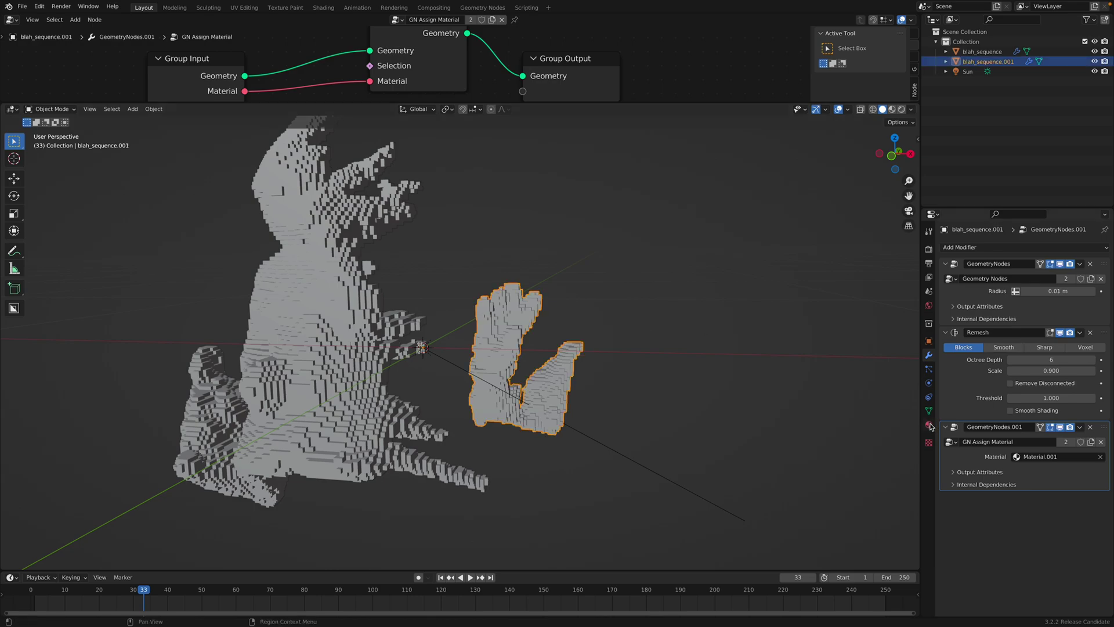
pyautogui.click(344, 267)
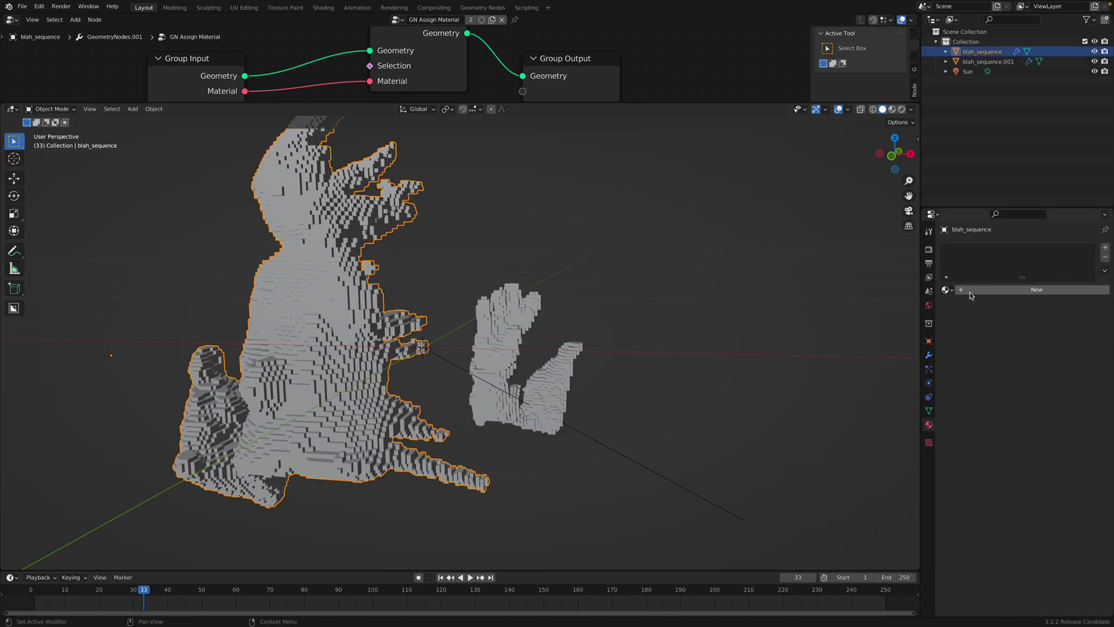
# Assign Material.001 to the large mesh, then add a slot with a new pink Material.002
pyautogui.click(947, 290)
pyautogui.click(954, 314)
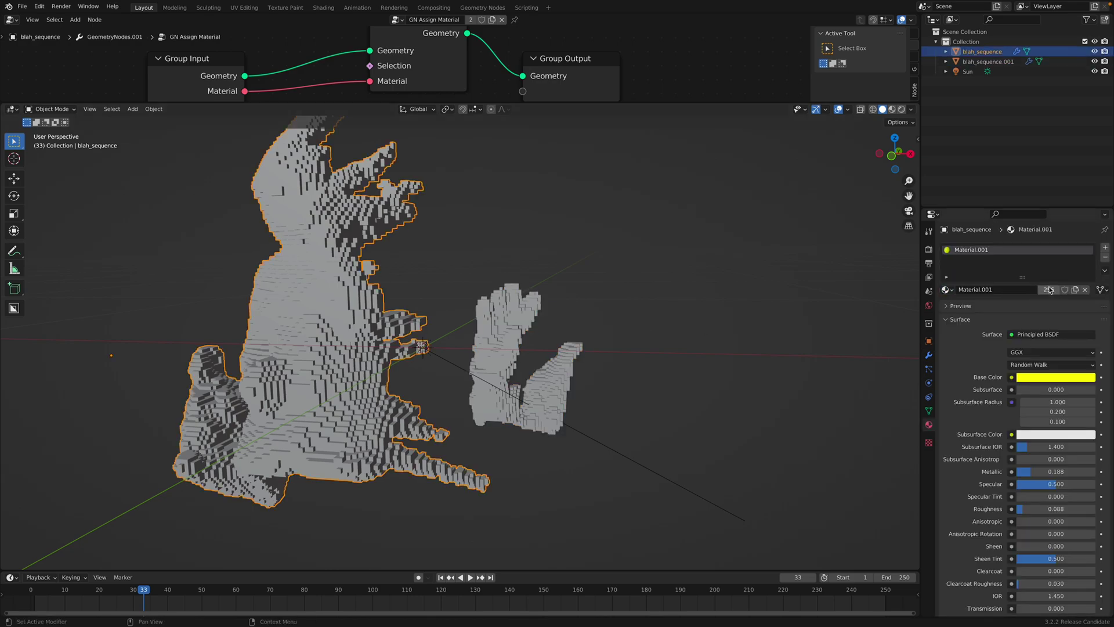
pyautogui.click(1105, 249)
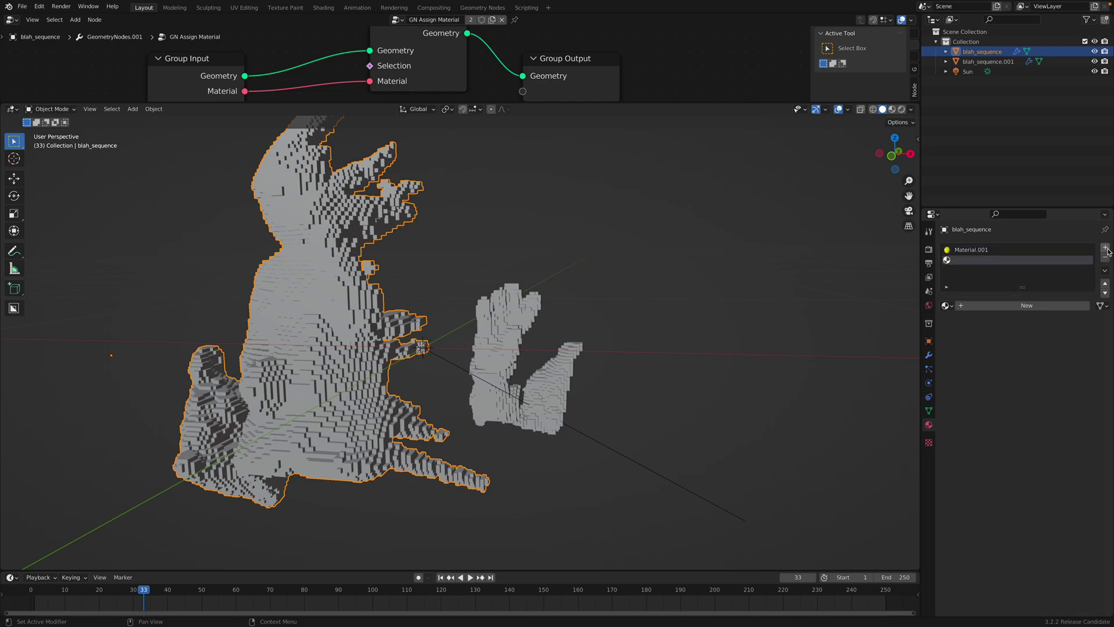
pyautogui.click(964, 306)
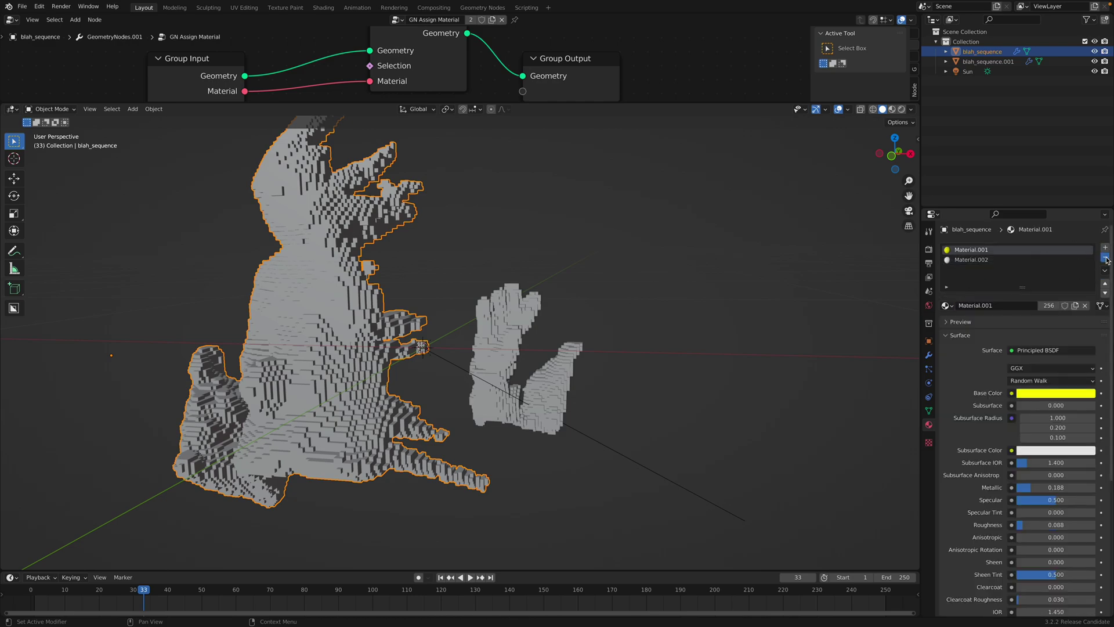
pyautogui.scroll(-1, 1085, 259)
pyautogui.click(1056, 378)
pyautogui.moveTo(1053, 308); pyautogui.dragTo(1053, 293)
pyautogui.click(374, 255)
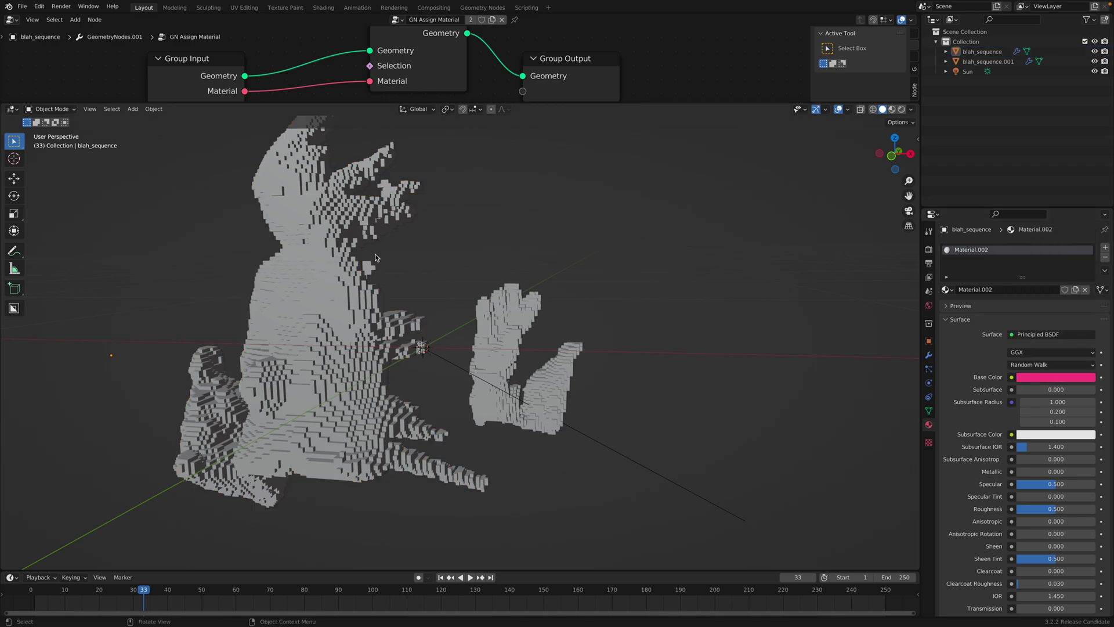
# Set the GN Assign Material modifier's Material to Material.002, save, and preview rendered shading
pyautogui.click(928, 355)
pyautogui.click(1016, 457)
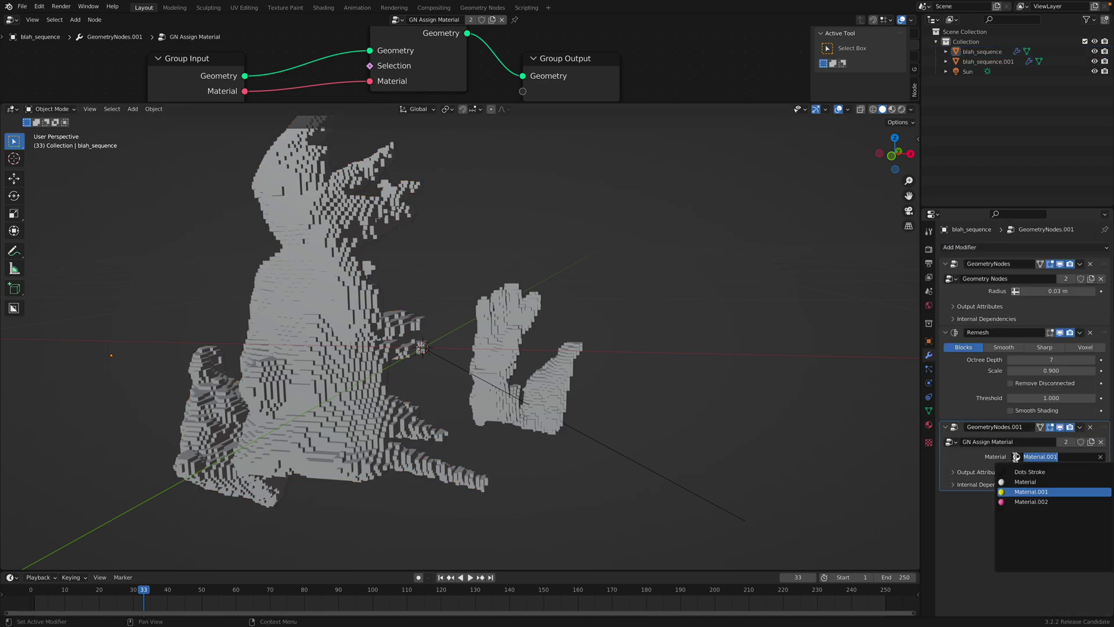
pyautogui.click(1031, 501)
pyautogui.moveTo(713, 248); pyautogui.dragTo(694, 249, button='middle')
pyautogui.hotkey('ctrl', 's')
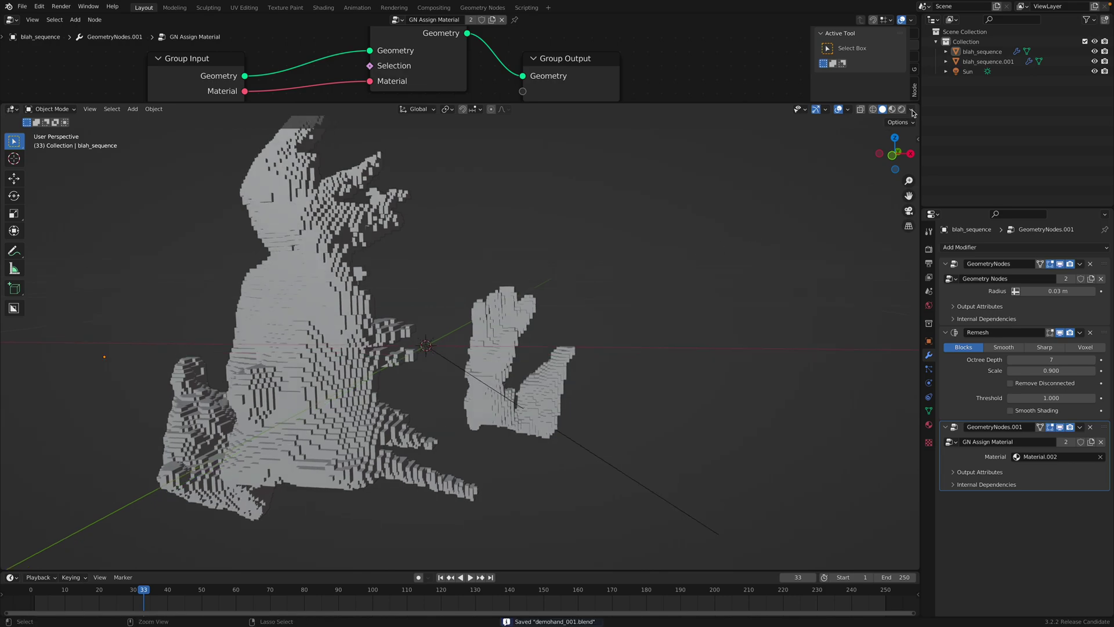
pyautogui.click(902, 110)
pyautogui.moveTo(560, 314); pyautogui.dragTo(611, 323, button='middle')
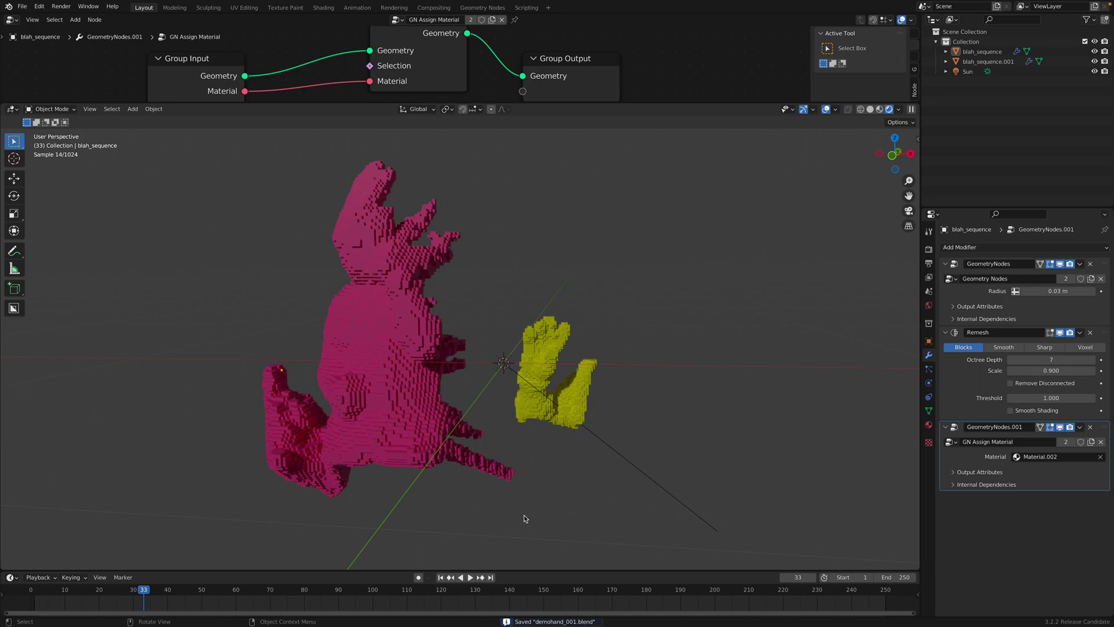
pyautogui.click(471, 578)
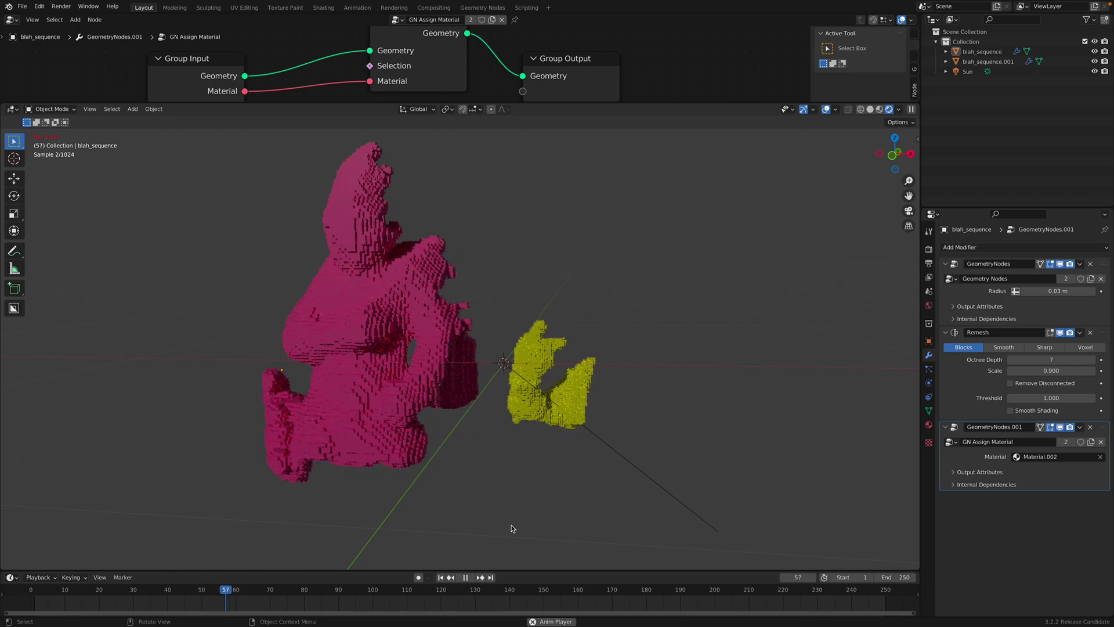
pyautogui.press('space')
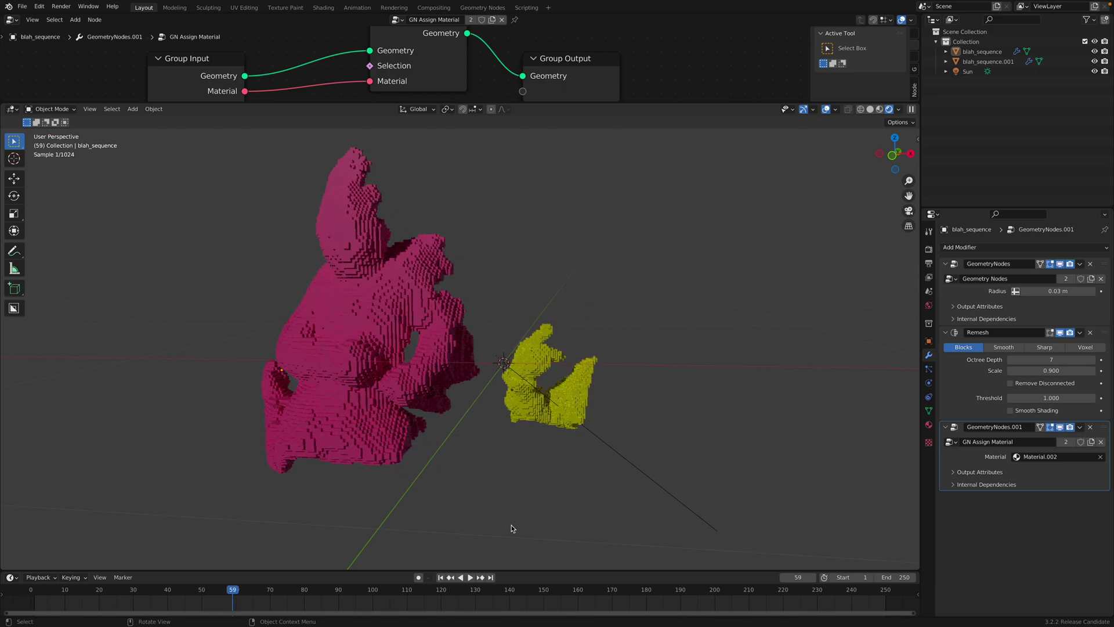
pyautogui.click(871, 110)
pyautogui.moveTo(853, 131); pyautogui.dragTo(561, 363, button='middle')
pyautogui.hotkey('ctrl', 's')
pyautogui.press('space')
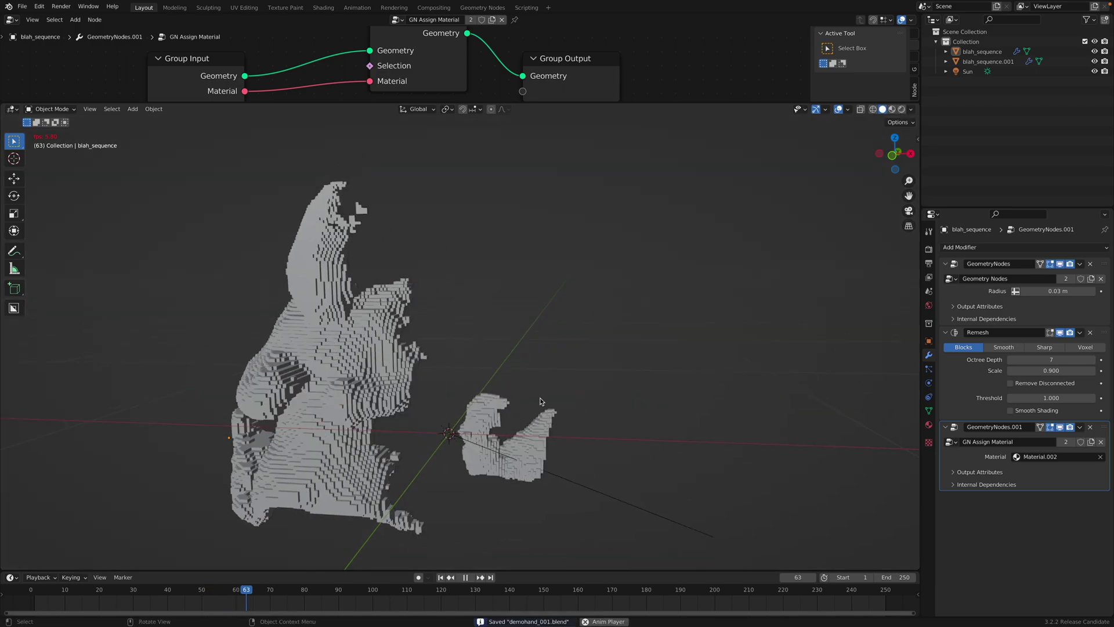
pyautogui.press('space')
pyautogui.click(522, 430)
# Duplicate the smaller voxel mesh to the right as blah_sequence.002, remove its three modifiers, and save
pyautogui.moveTo(522, 429); pyautogui.dragTo(441, 365, button='middle')
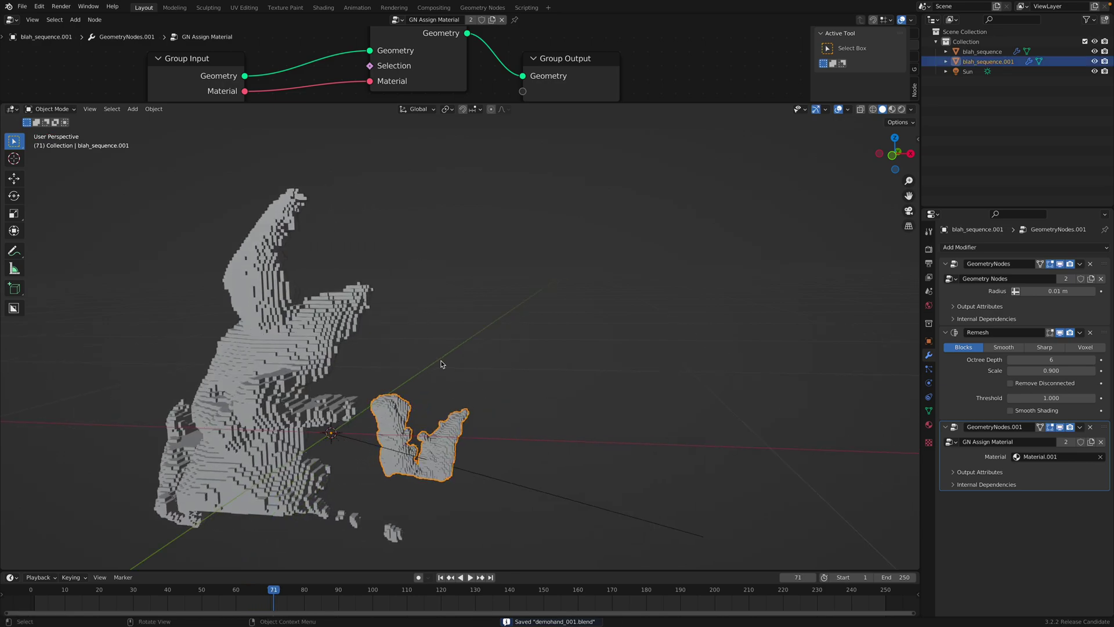
pyautogui.hotkey('shift', 'd')
pyautogui.click(664, 367)
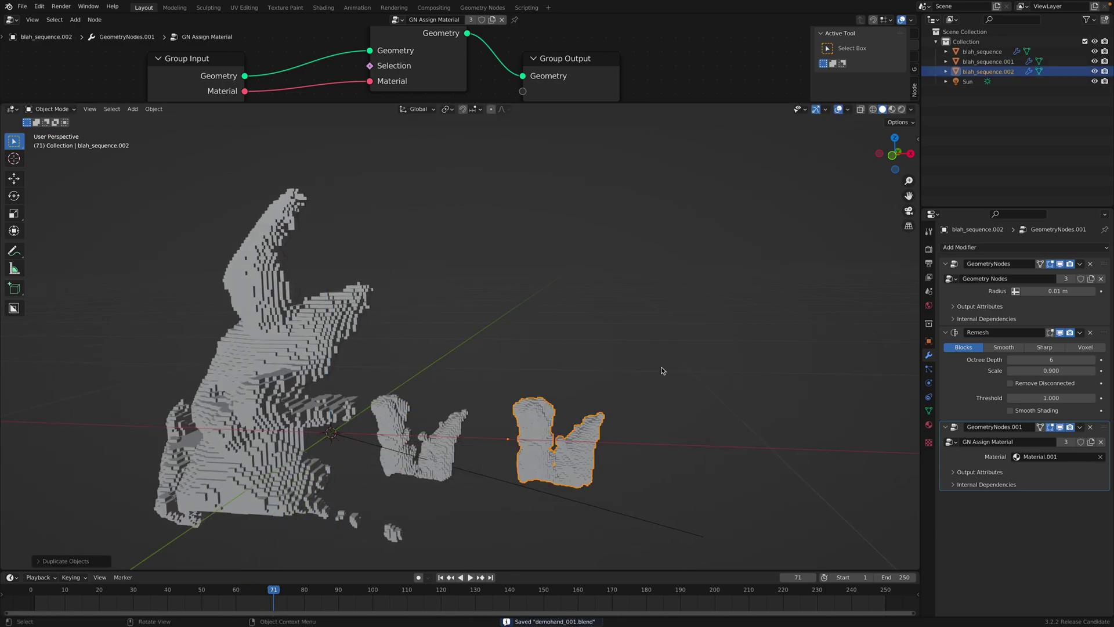
pyautogui.click(1092, 429)
pyautogui.click(1090, 333)
pyautogui.click(1090, 264)
pyautogui.click(550, 407)
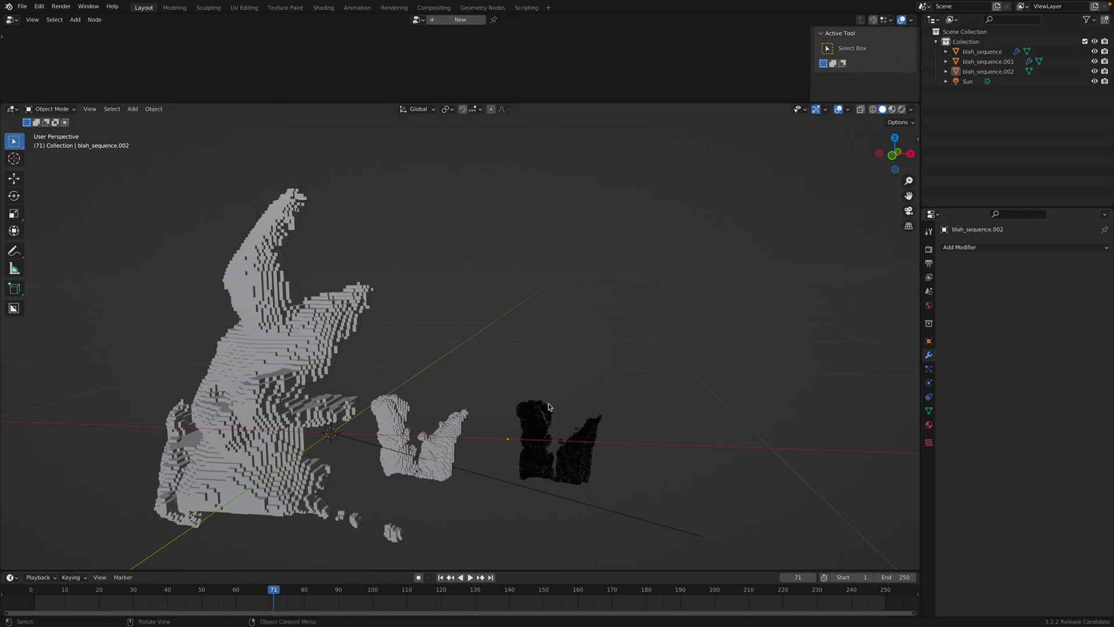
pyautogui.click(550, 407)
pyautogui.scroll(2, 558, 404)
pyautogui.hotkey('ctrl', 's')
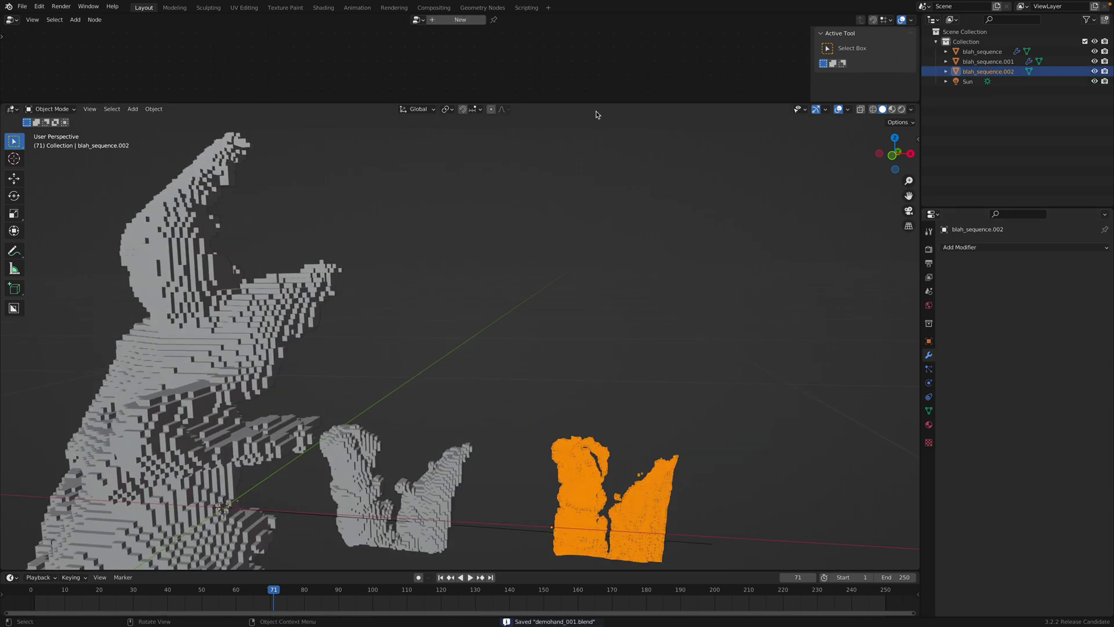
# Give blah_sequence.002 a new geometry nodes setup and add a Cube node
pyautogui.moveTo(597, 104); pyautogui.dragTo(580, 293)
pyautogui.click(447, 20)
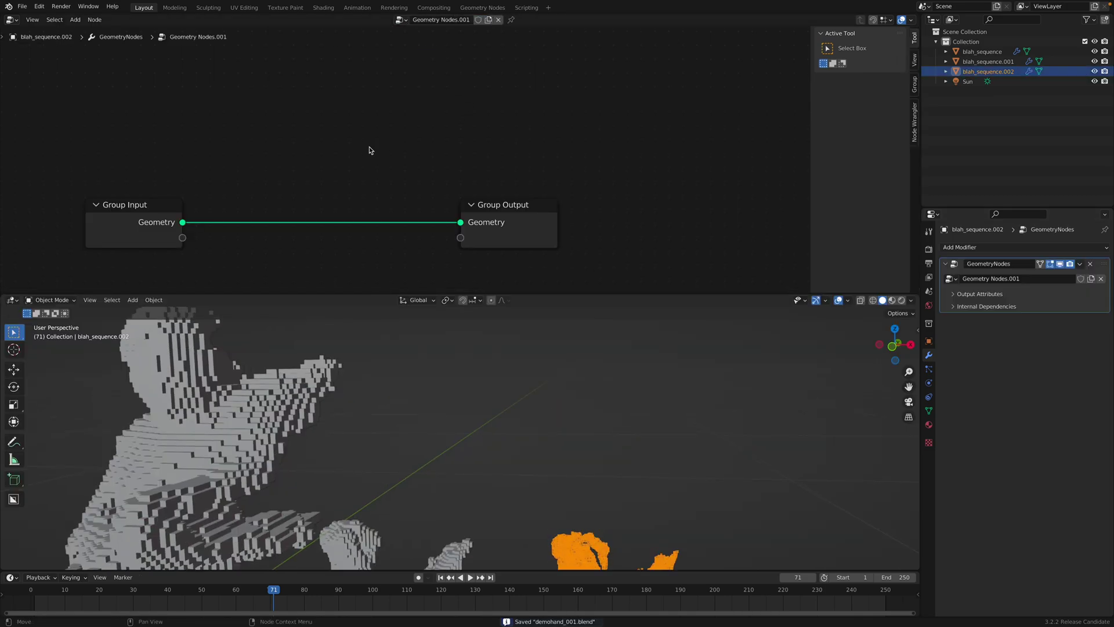
pyautogui.press('Home')
pyautogui.hotkey('shift', 'a')
pyautogui.click(374, 99)
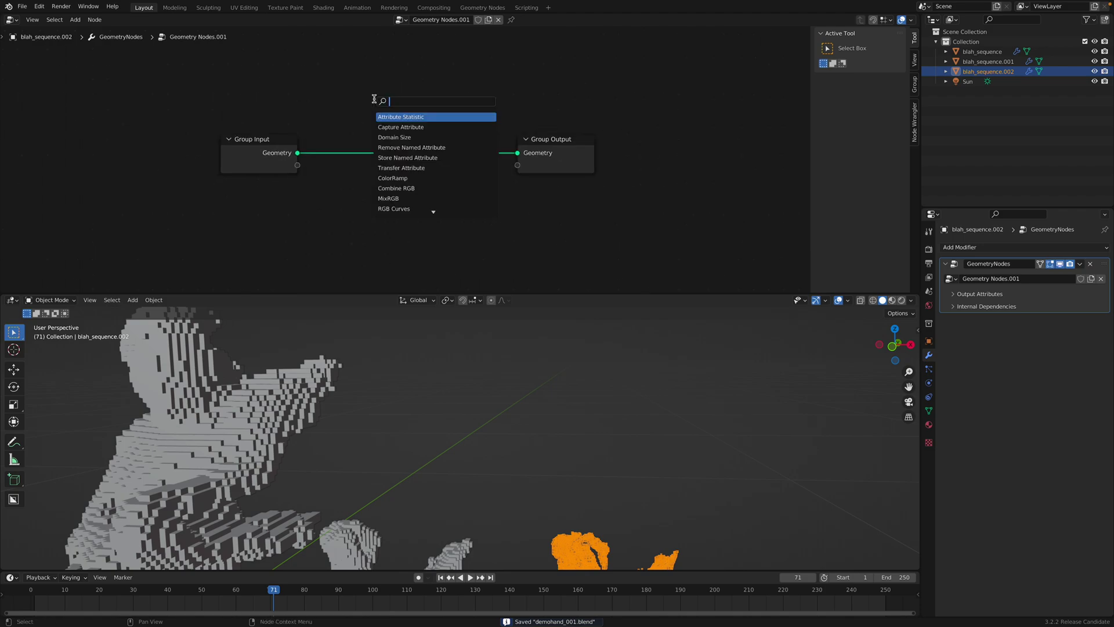
pyautogui.write('cube')
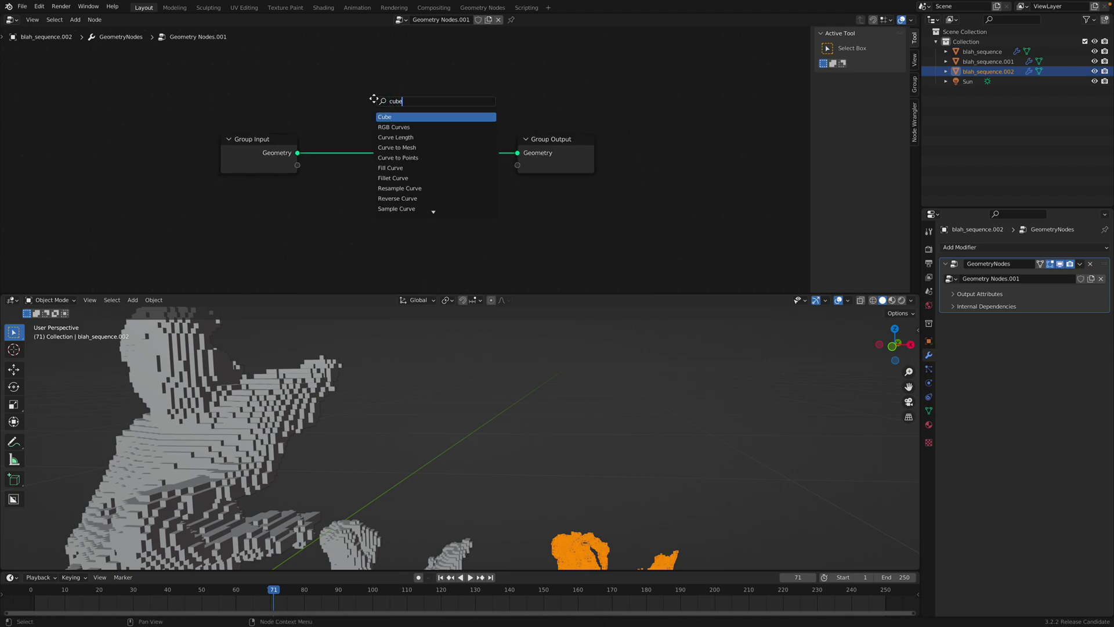
pyautogui.press('Return')
pyautogui.click(326, 169)
# Drop Instance on Points onto the Group Input–Output link and connect the Cube mesh as its instance
pyautogui.hotkey('shift', 'a')
pyautogui.click(460, 122)
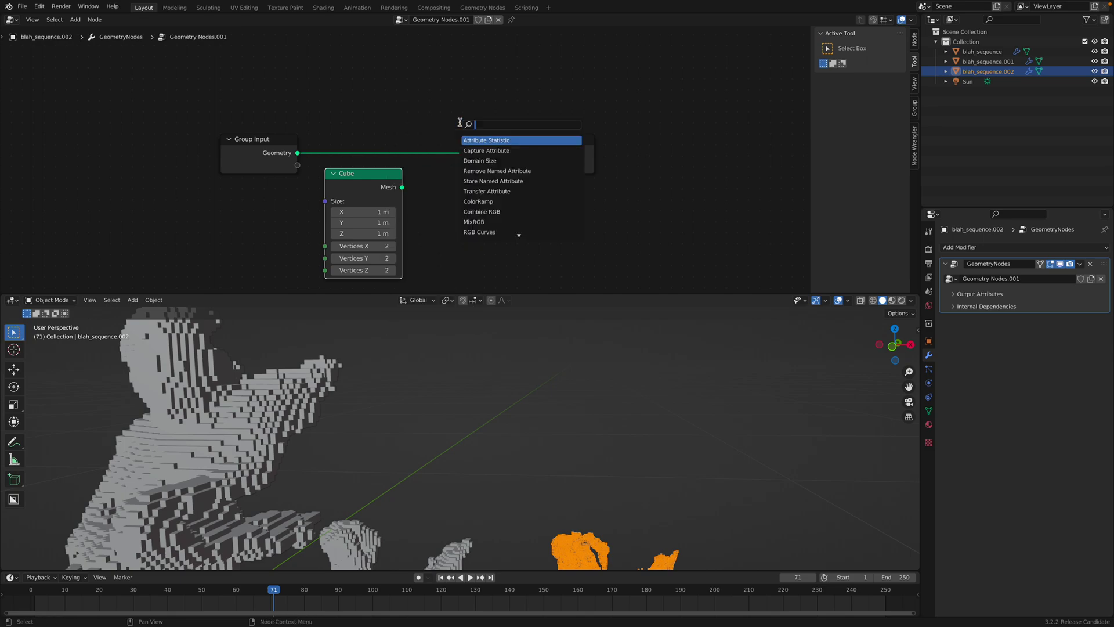
pyautogui.write('instan')
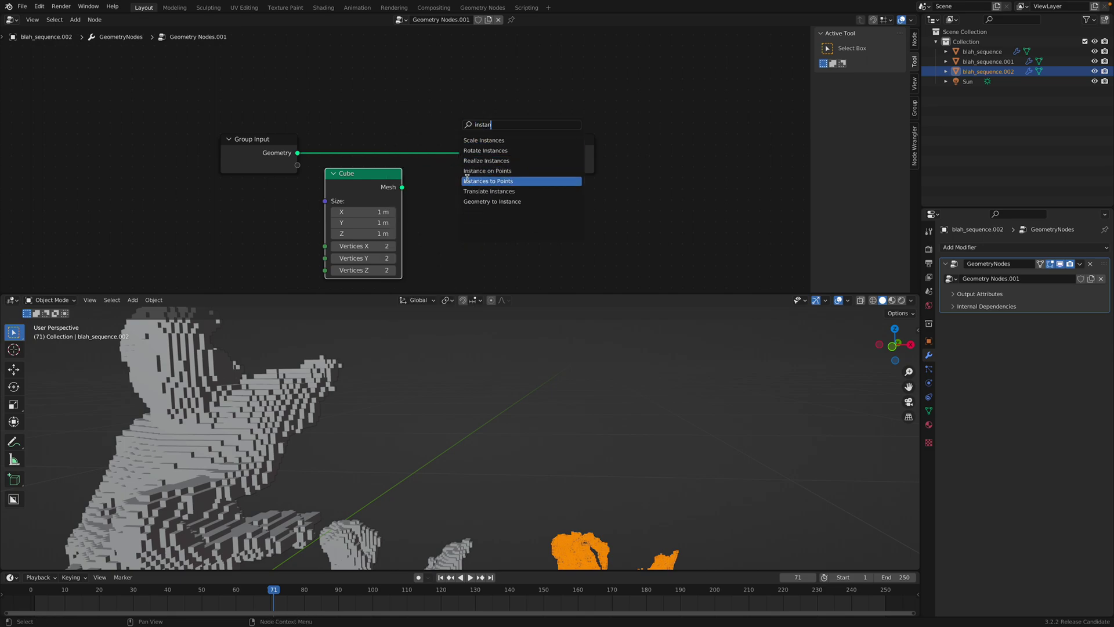
pyautogui.click(493, 180)
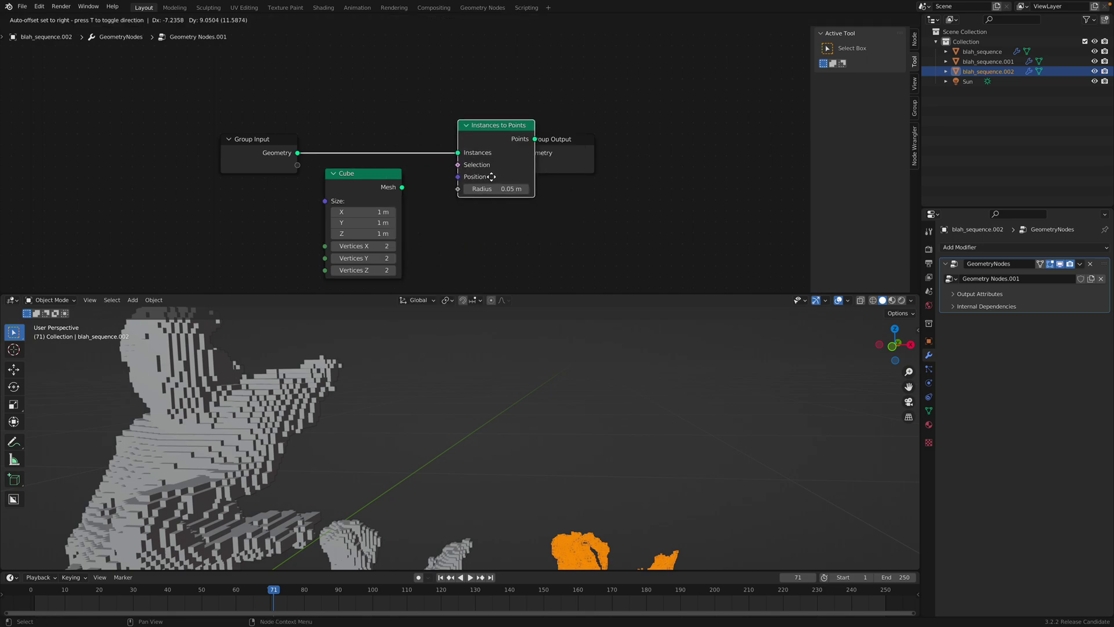
pyautogui.click(493, 196)
pyautogui.press('x')
pyautogui.hotkey('shift', 'a')
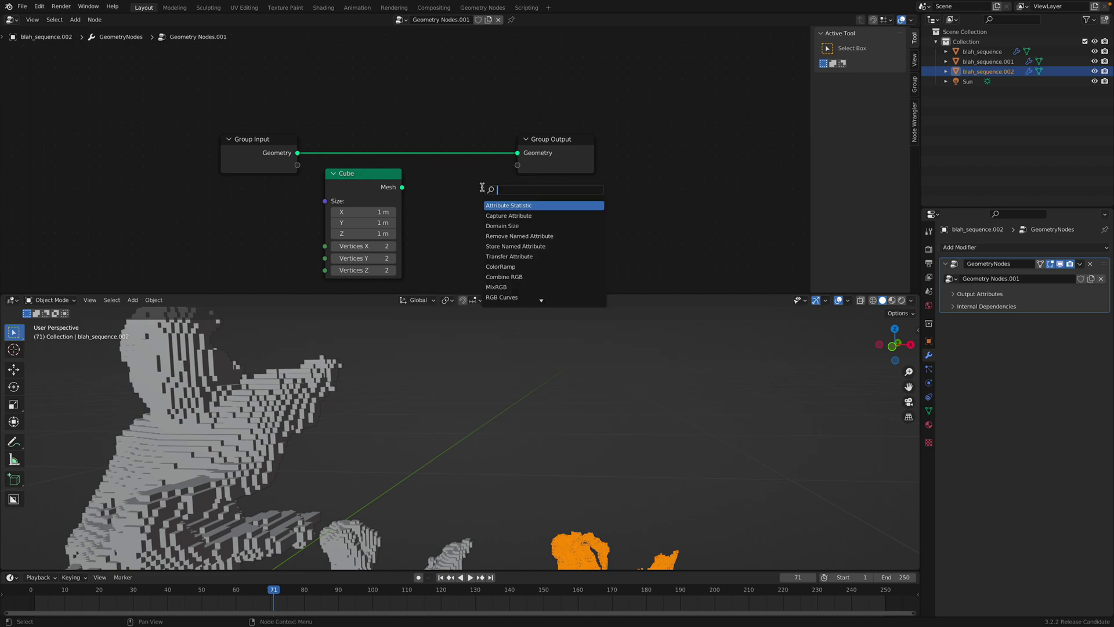
pyautogui.click(491, 197)
pyautogui.write('instan')
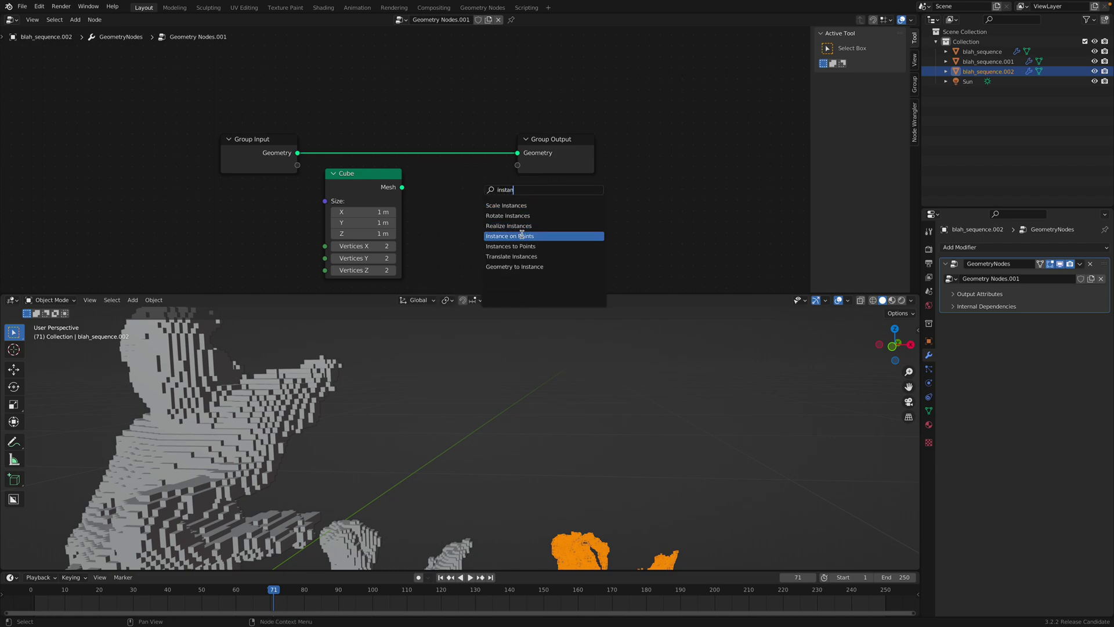
pyautogui.click(509, 236)
pyautogui.click(324, 129)
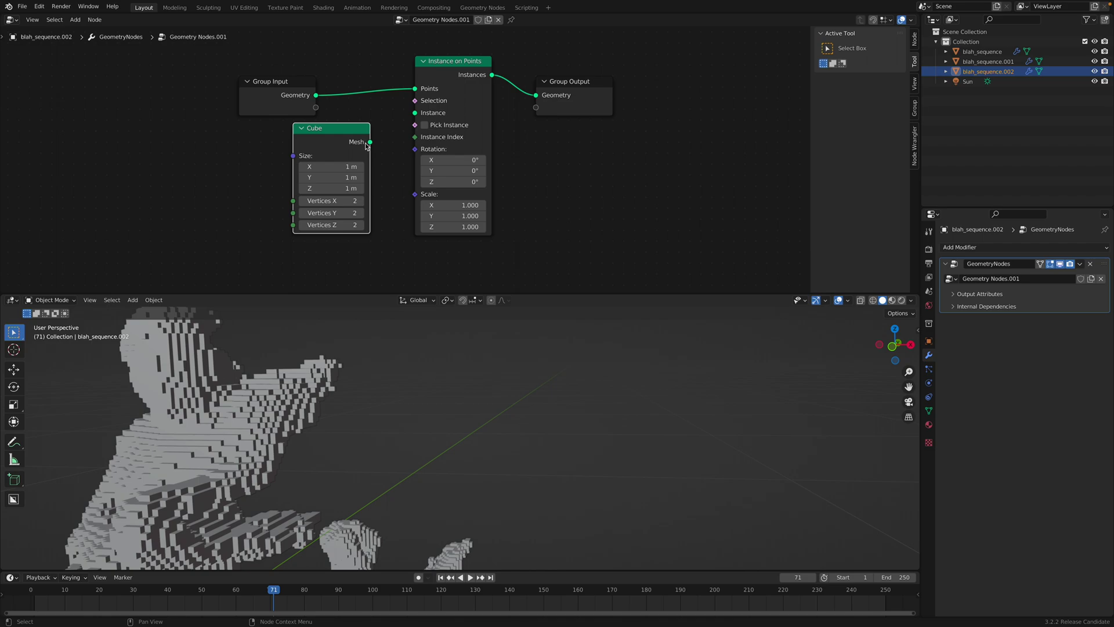
pyautogui.moveTo(370, 142); pyautogui.dragTo(417, 113)
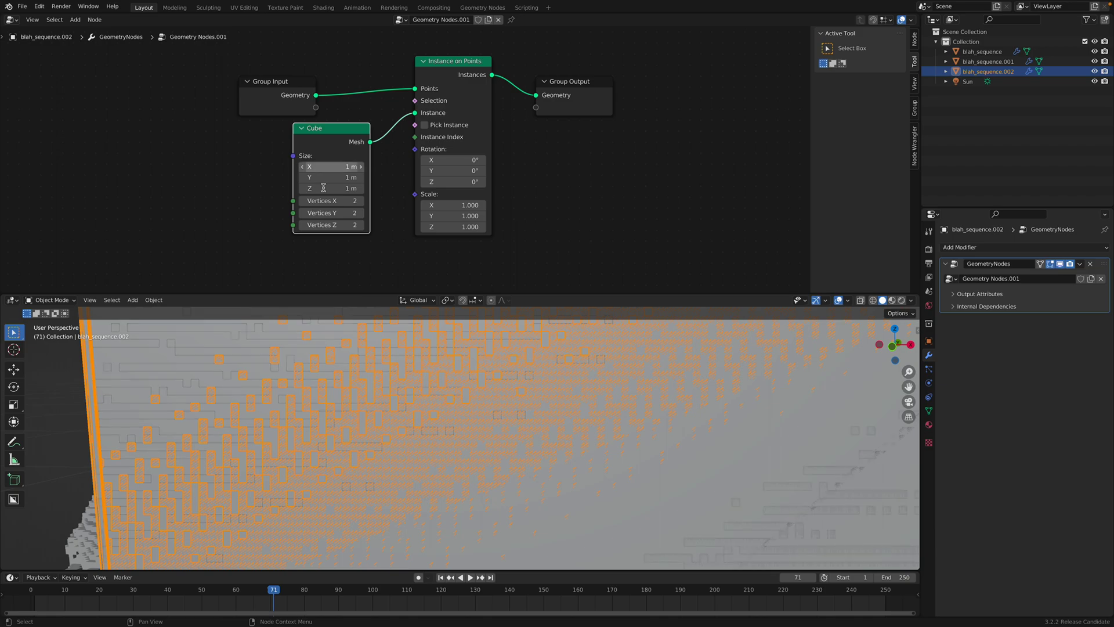
# Set the Cube node's X, Y and Z size to 0.02 m, then shrink them to 0.003 m
pyautogui.press('Return')
pyautogui.write('0.02')
pyautogui.press('Return')
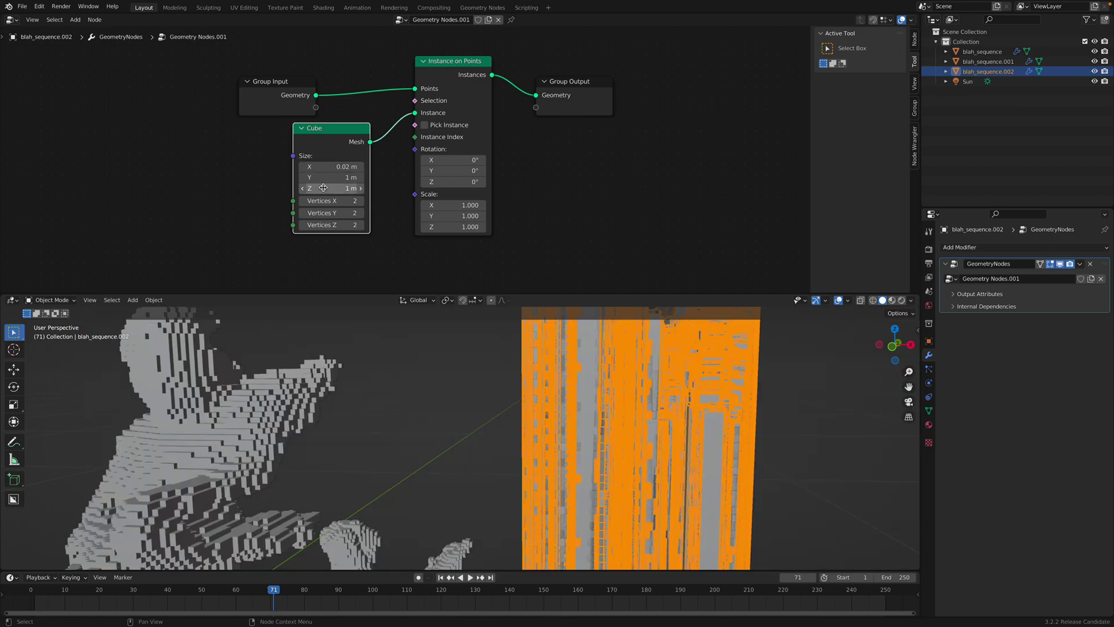
pyautogui.moveTo(325, 178); pyautogui.dragTo(325, 189)
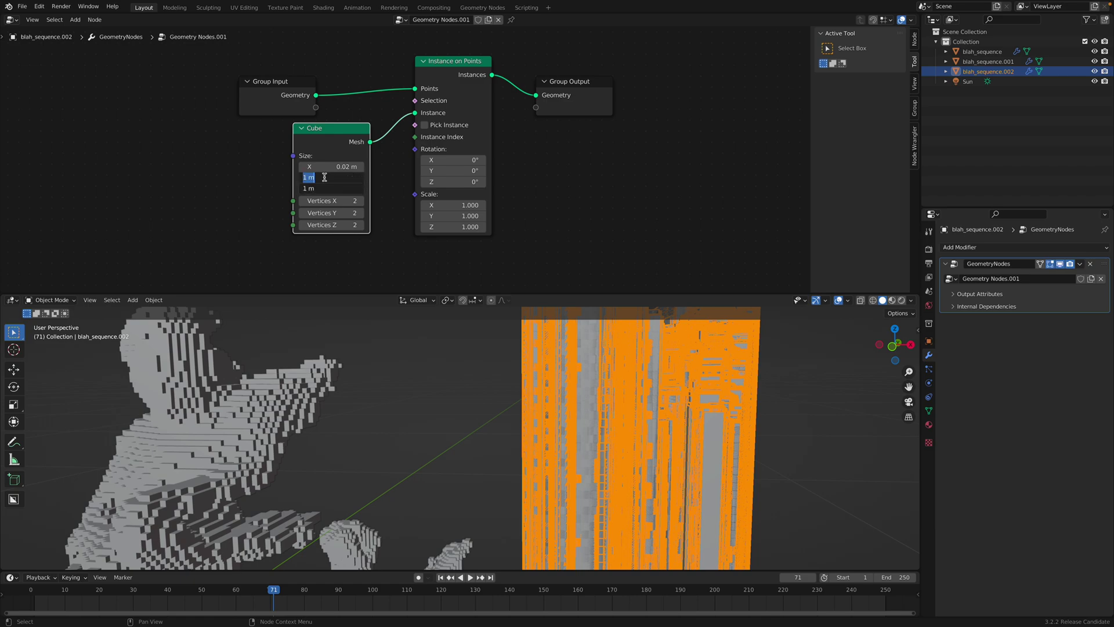
pyautogui.write('0.02')
pyautogui.press('Return')
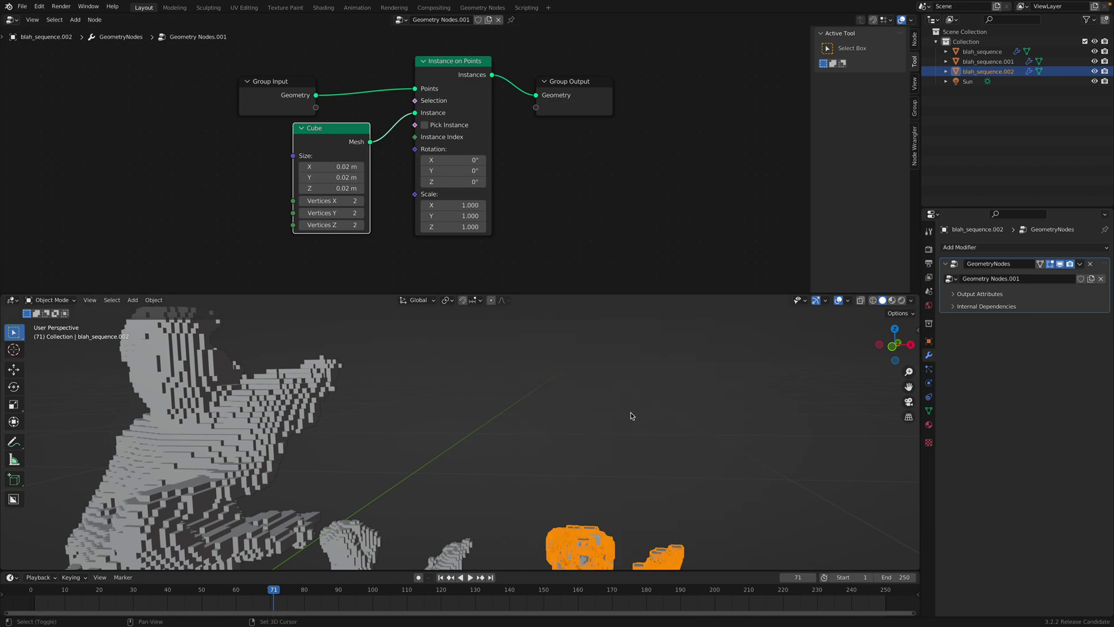
pyautogui.keyDown('shift'); pyautogui.moveTo(691, 489); pyautogui.dragTo(658, 436, button='middle'); pyautogui.keyUp('shift')
pyautogui.click(645, 419)
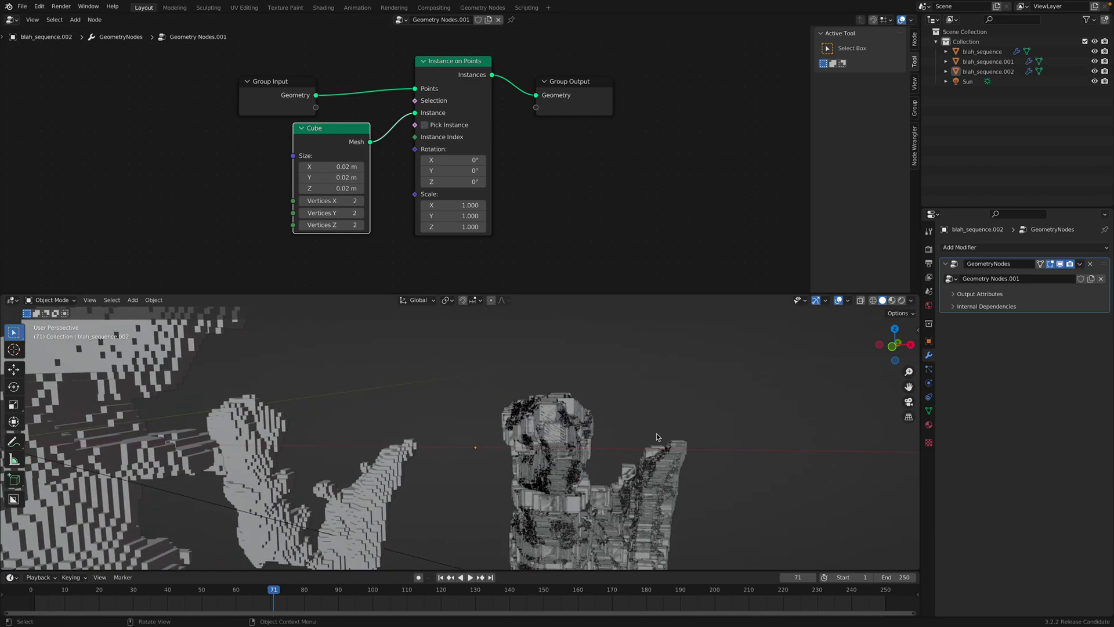
pyautogui.moveTo(330, 167); pyautogui.dragTo(330, 188)
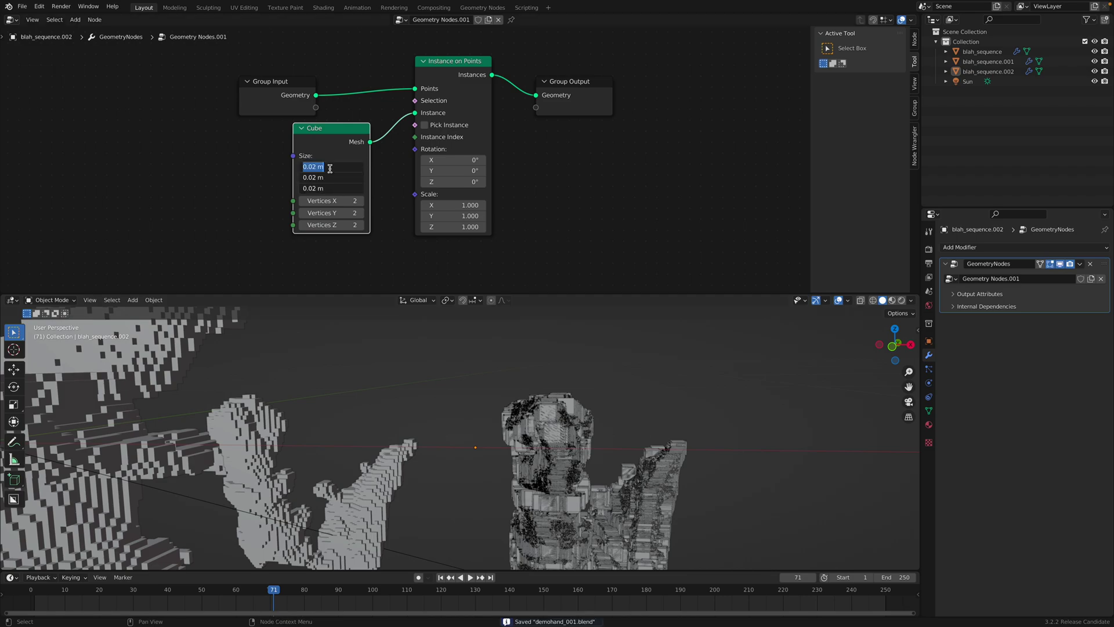
pyautogui.write('0.')
pyautogui.press('Return')
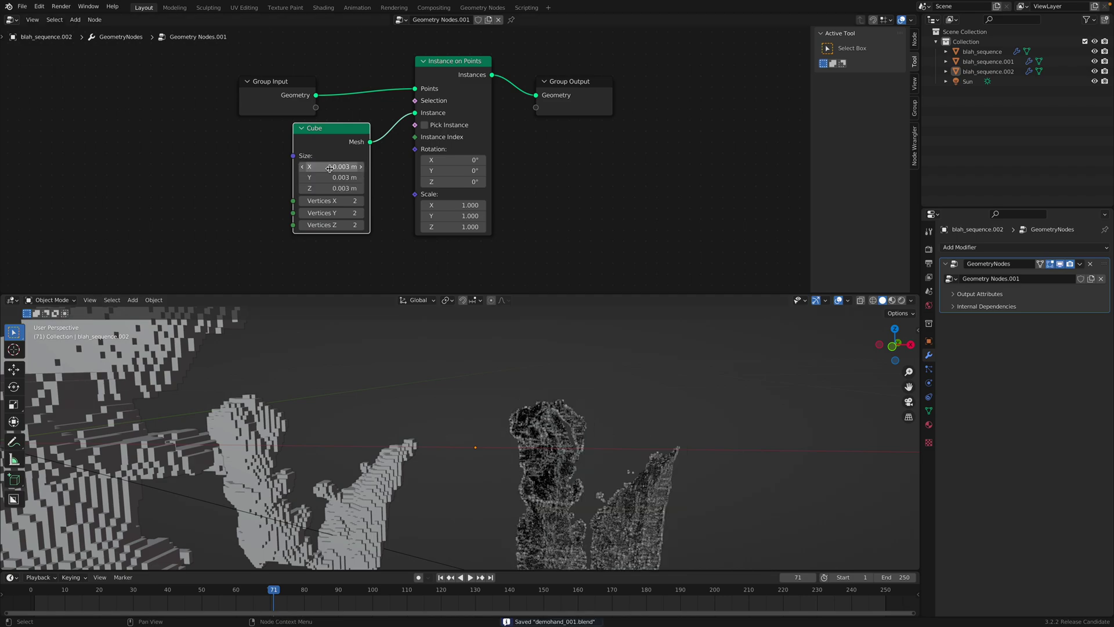
# Enlarge the viewport and scrub the animation to frame 88 to inspect the tiny cubes
pyautogui.moveTo(680, 415); pyautogui.dragTo(621, 376, button='middle')
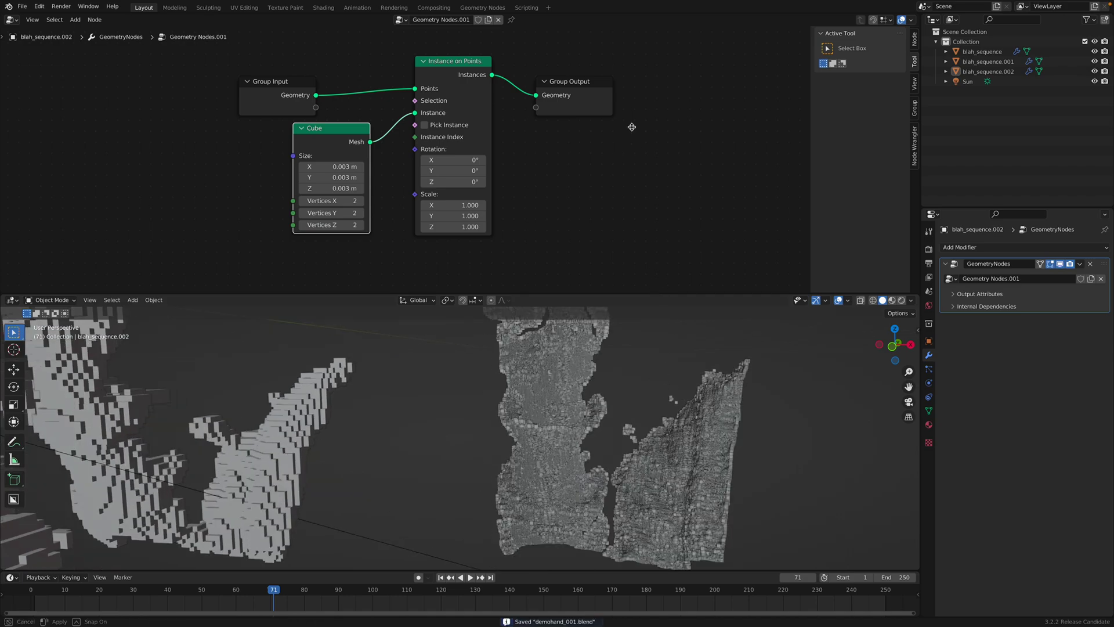
pyautogui.moveTo(658, 295); pyautogui.dragTo(659, 96)
pyautogui.keyDown('ctrl'); pyautogui.moveTo(667, 235); pyautogui.dragTo(661, 234, button='middle'); pyautogui.keyUp('ctrl')
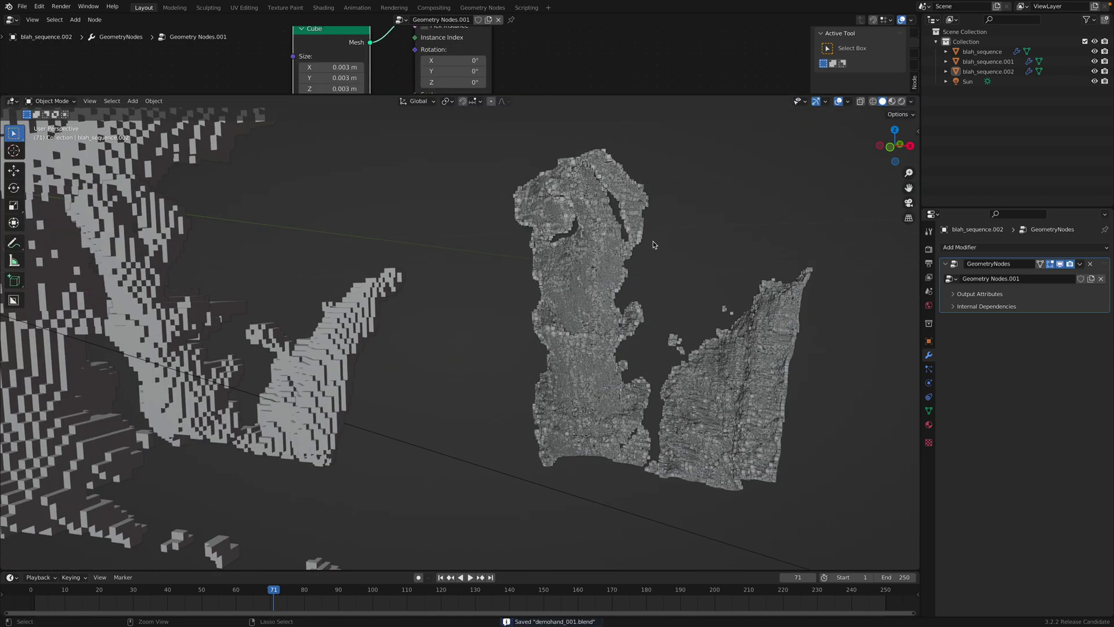
pyautogui.keyDown('ctrl'); pyautogui.moveTo(653, 243); pyautogui.dragTo(359, 439, button='middle'); pyautogui.keyUp('ctrl')
pyautogui.moveTo(326, 592)
pyautogui.mouseDown()
pyautogui.moveTo(382, 588)
pyautogui.moveTo(334, 587)
pyautogui.mouseUp()
pyautogui.press('space')
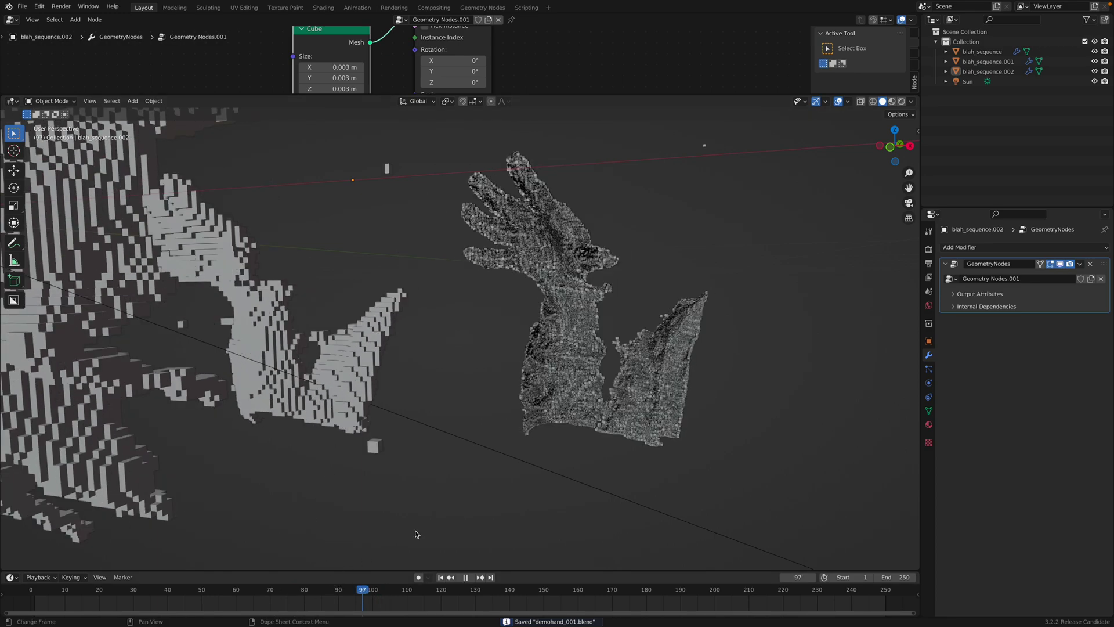
pyautogui.scroll(3, 536, 343)
pyautogui.scroll(3, 536, 343)
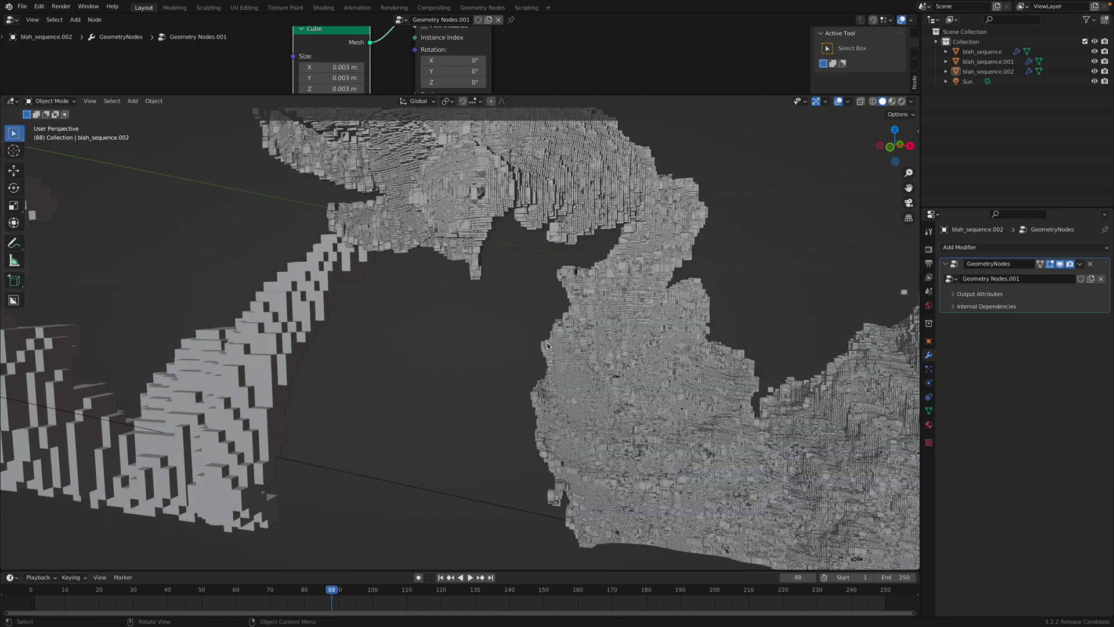
pyautogui.scroll(-3, 591, 353)
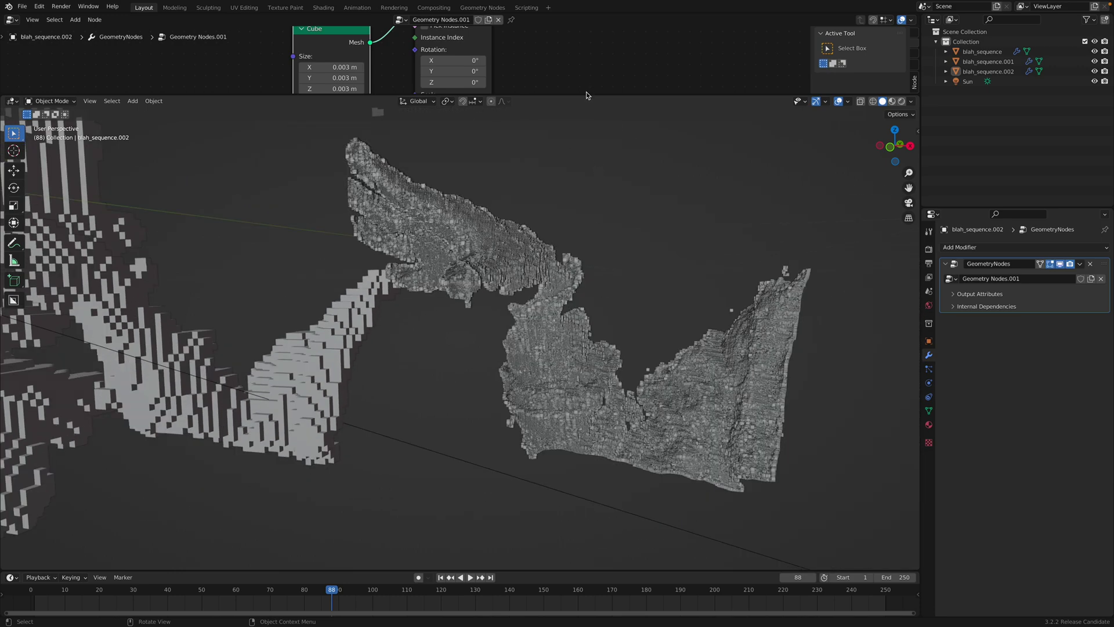
pyautogui.moveTo(586, 91); pyautogui.dragTo(594, 246)
# Add a Float Random Value node to the left of the Cube node
pyautogui.moveTo(208, 75); pyautogui.dragTo(268, 56, button='middle')
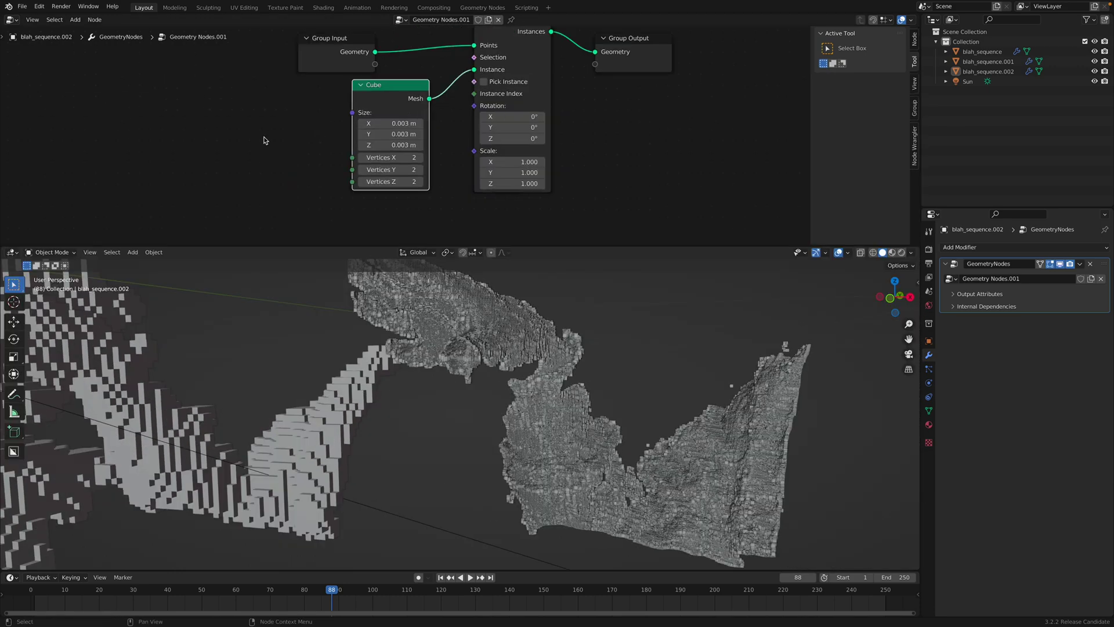
pyautogui.hotkey('shift', 'a')
pyautogui.click(241, 140)
pyautogui.write('random')
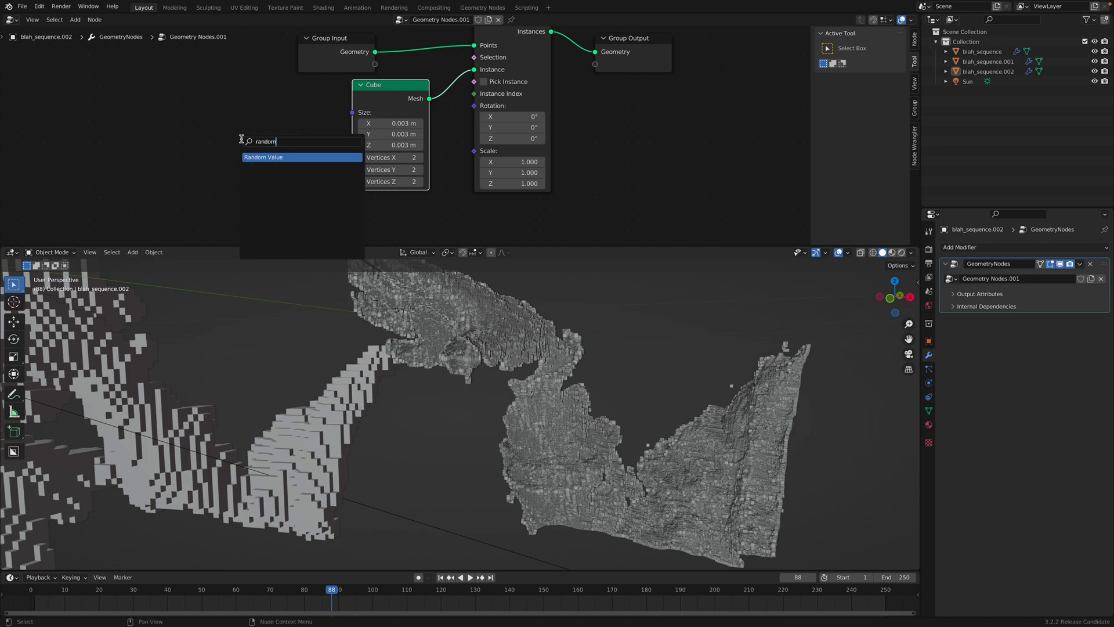
pyautogui.press('Return')
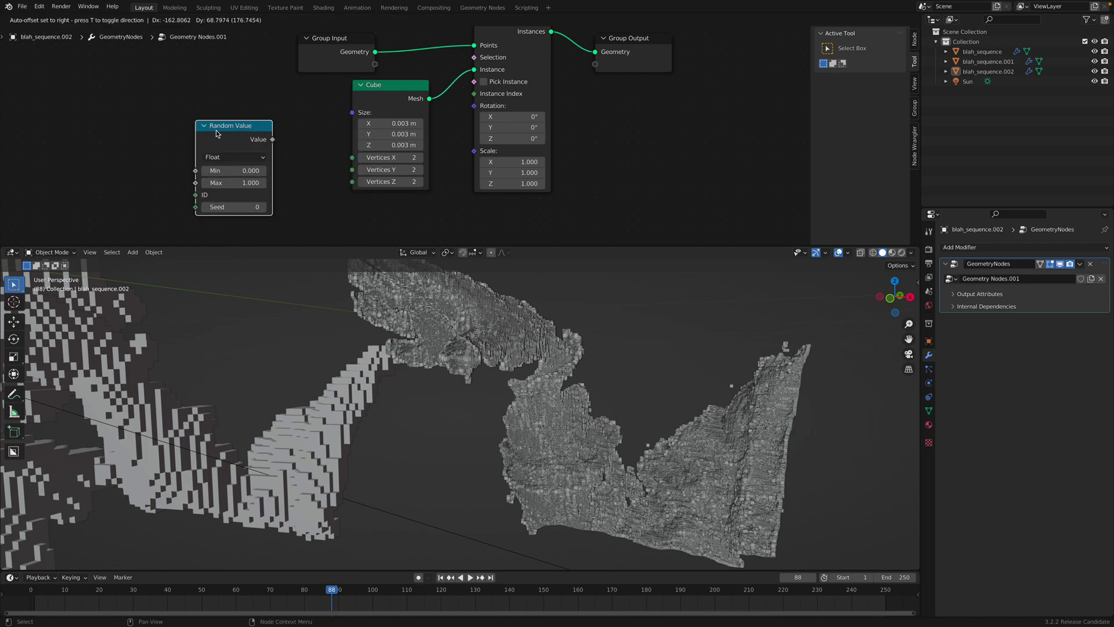
pyautogui.click(196, 121)
pyautogui.click(237, 157)
pyautogui.click(238, 158)
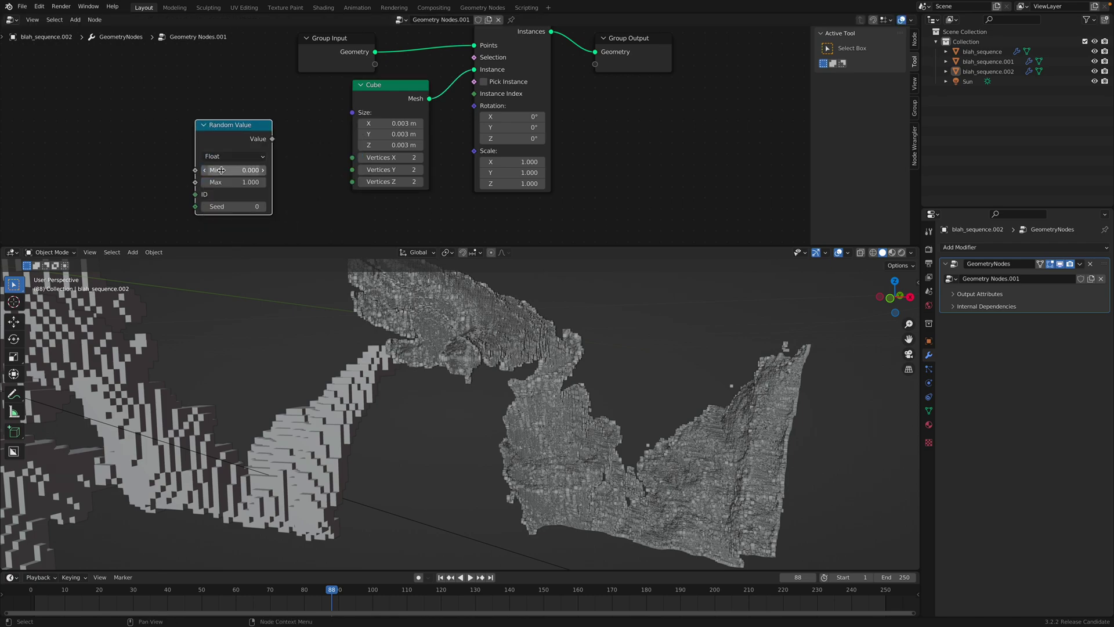
# Set Random Value Min to -tau and Max to tau, and link it to Instance Rotation
pyautogui.click(259, 174)
pyautogui.press('BackSpace')
pyautogui.write('-tau')
pyautogui.press('Tab')
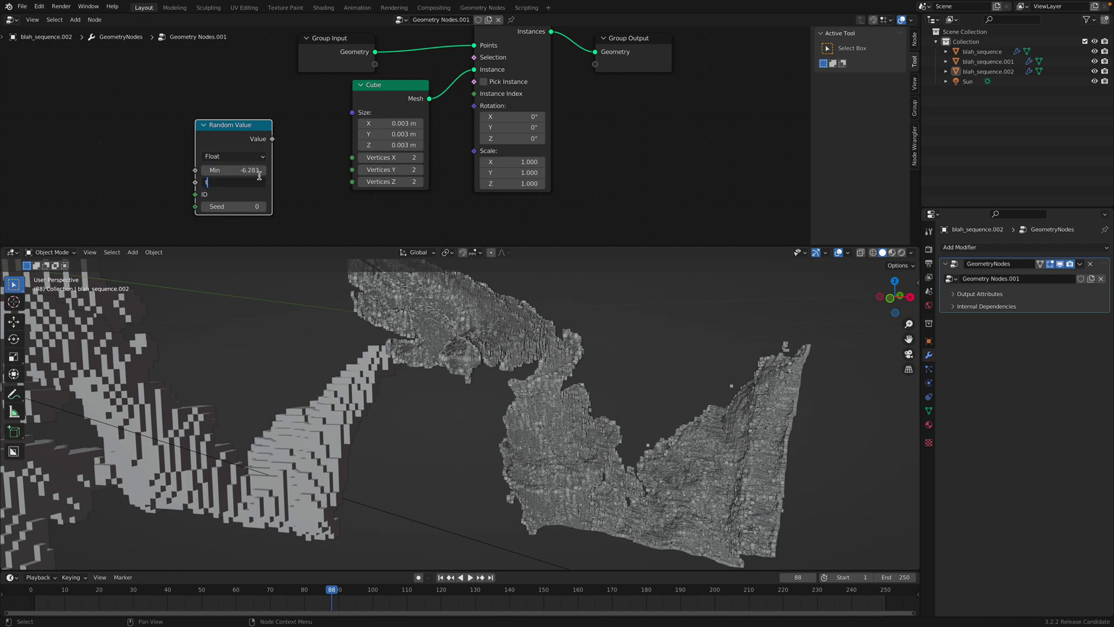
pyautogui.write('tau')
pyautogui.press('Return')
pyautogui.moveTo(273, 139); pyautogui.dragTo(474, 105)
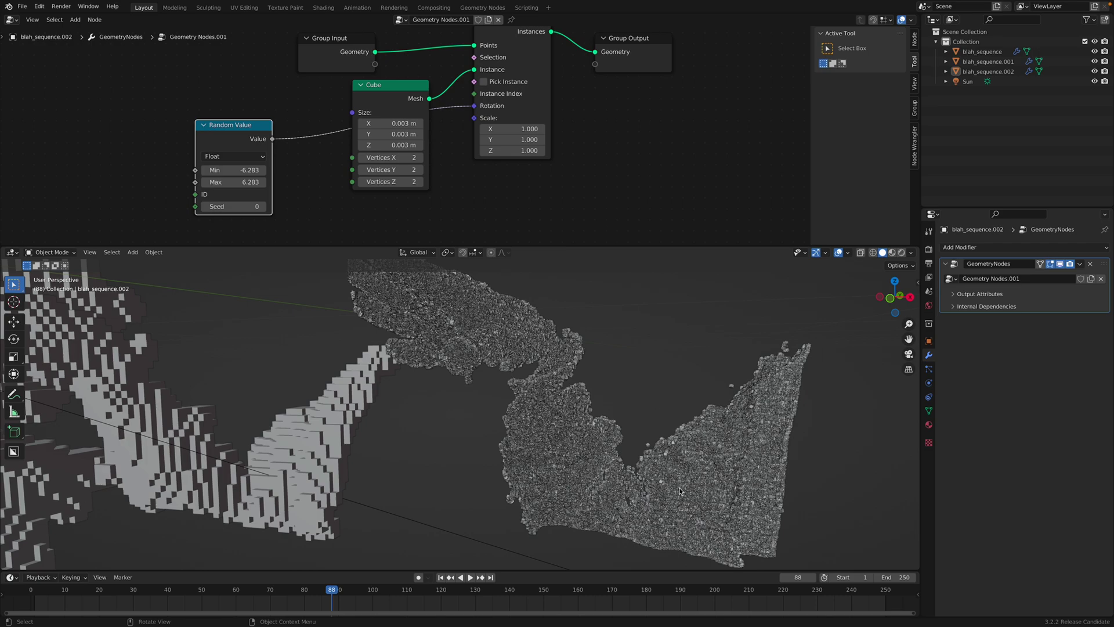
# Rearrange the node tree, enlarge the 3D viewport, save, and preview in rendered shading
pyautogui.moveTo(251, 135); pyautogui.dragTo(269, 142, button='middle')
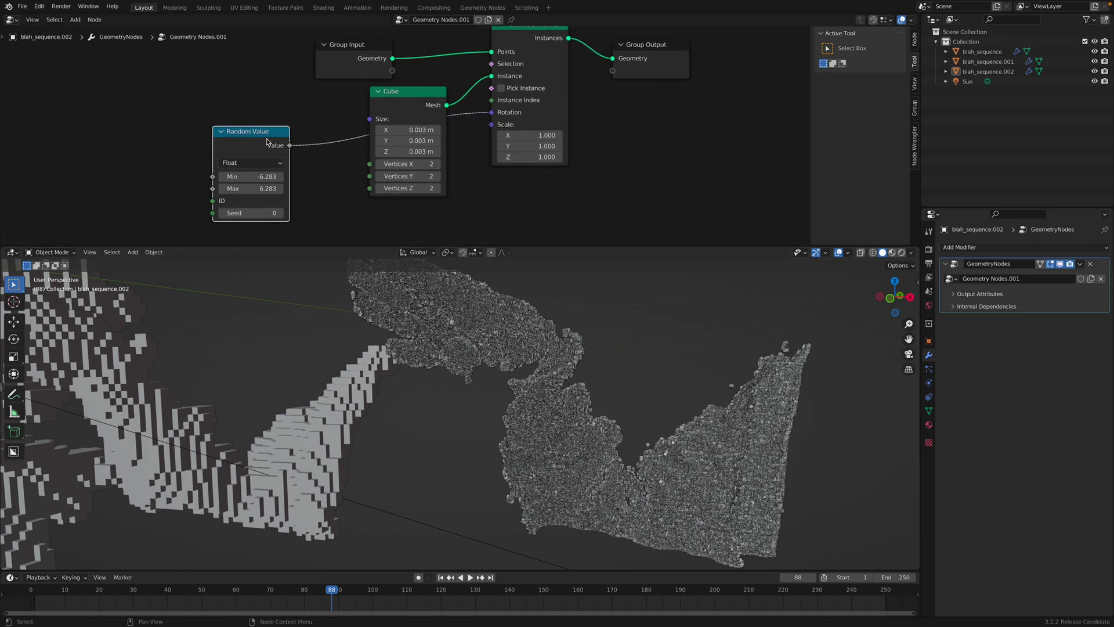
pyautogui.press('g')
pyautogui.moveTo(644, 231); pyautogui.dragTo(643, 144)
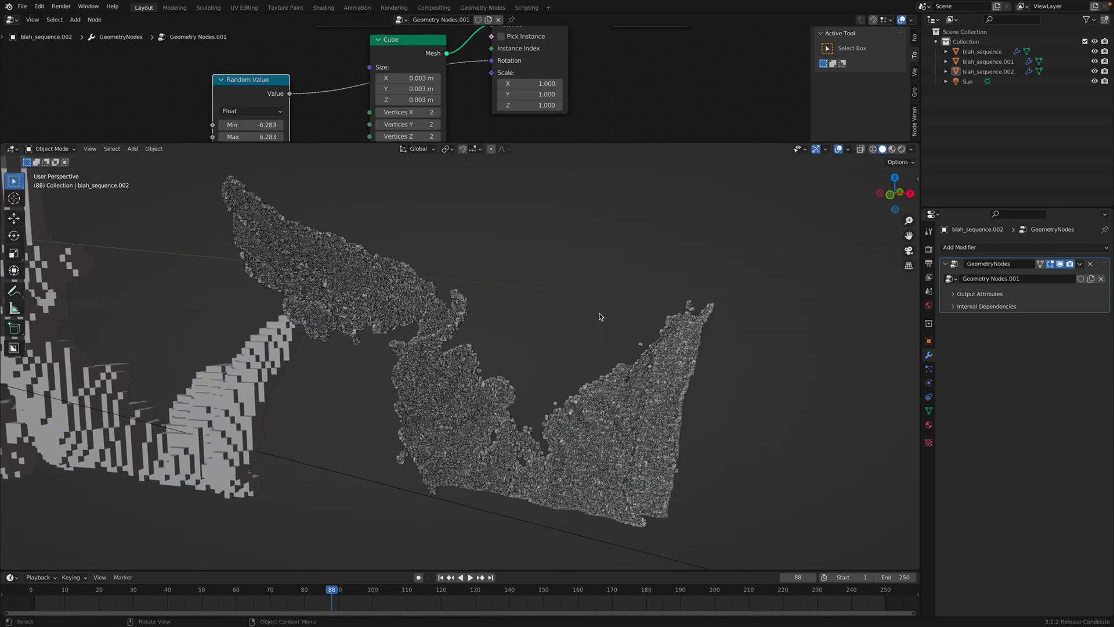
pyautogui.hotkey('ctrl', 's')
pyautogui.click(901, 149)
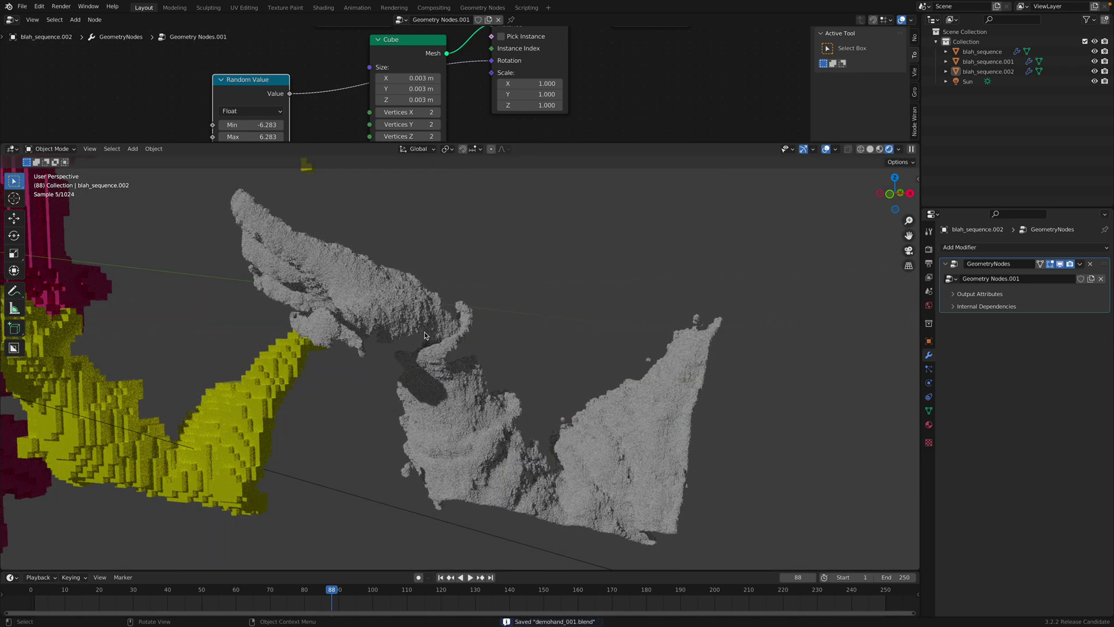
# Back in solid shading, rewind to frame 26, save demohand_001.blend, and show File > Open Recent
pyautogui.click(870, 148)
pyautogui.moveTo(522, 290)
pyautogui.mouseDown(button='middle')
pyautogui.moveTo(375, 254)
pyautogui.moveTo(588, 403)
pyautogui.moveTo(600, 326)
pyautogui.moveTo(516, 314)
pyautogui.mouseUp(button='middle')
pyautogui.press('space')
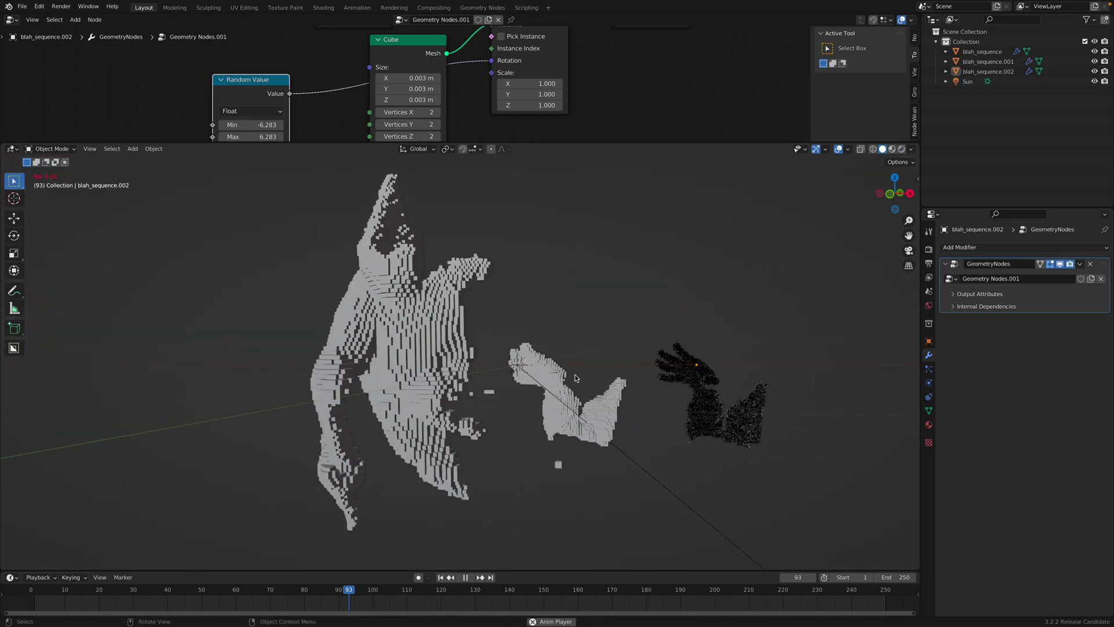
pyautogui.press('space')
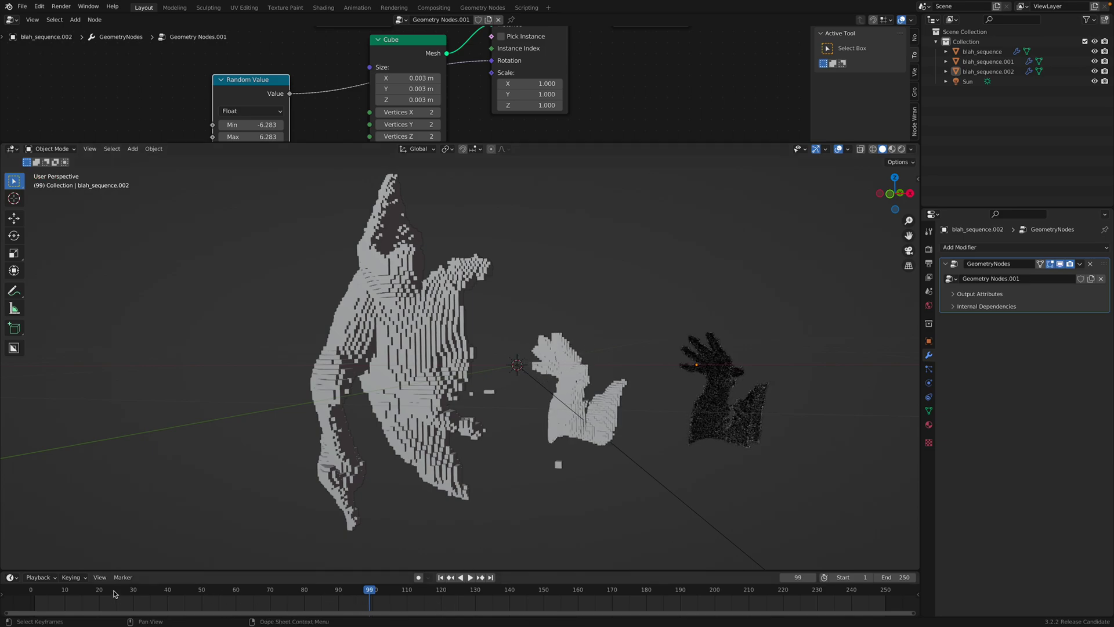
pyautogui.moveTo(114, 593)
pyautogui.mouseDown()
pyautogui.moveTo(101, 593)
pyautogui.moveTo(119, 593)
pyautogui.mouseUp()
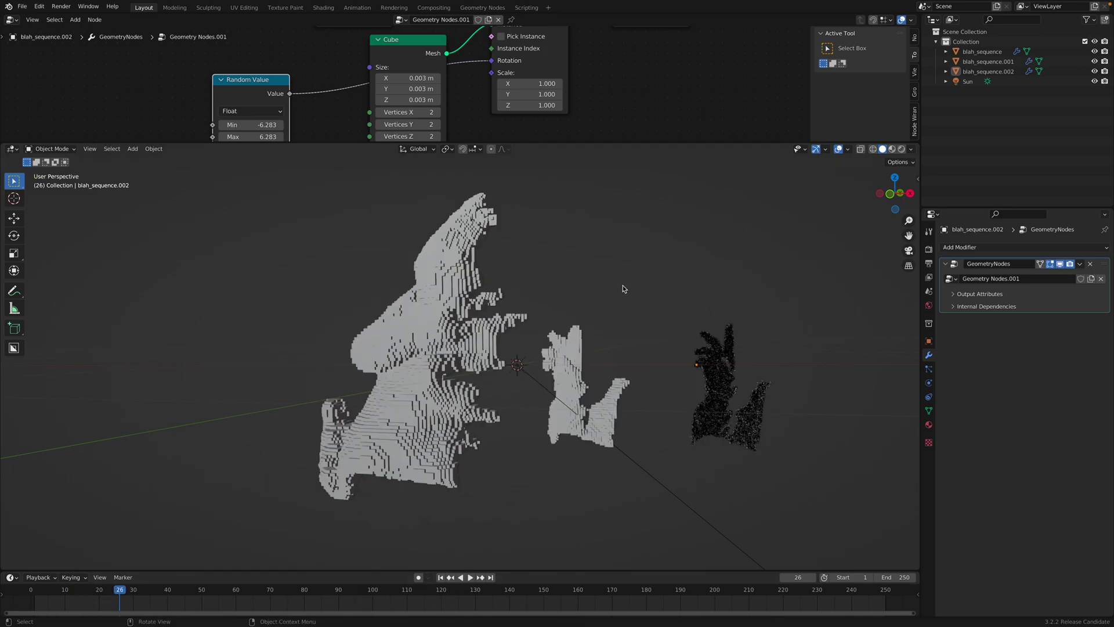
pyautogui.moveTo(552, 325); pyautogui.dragTo(404, 267, button='middle')
pyautogui.hotkey('ctrl', 's')
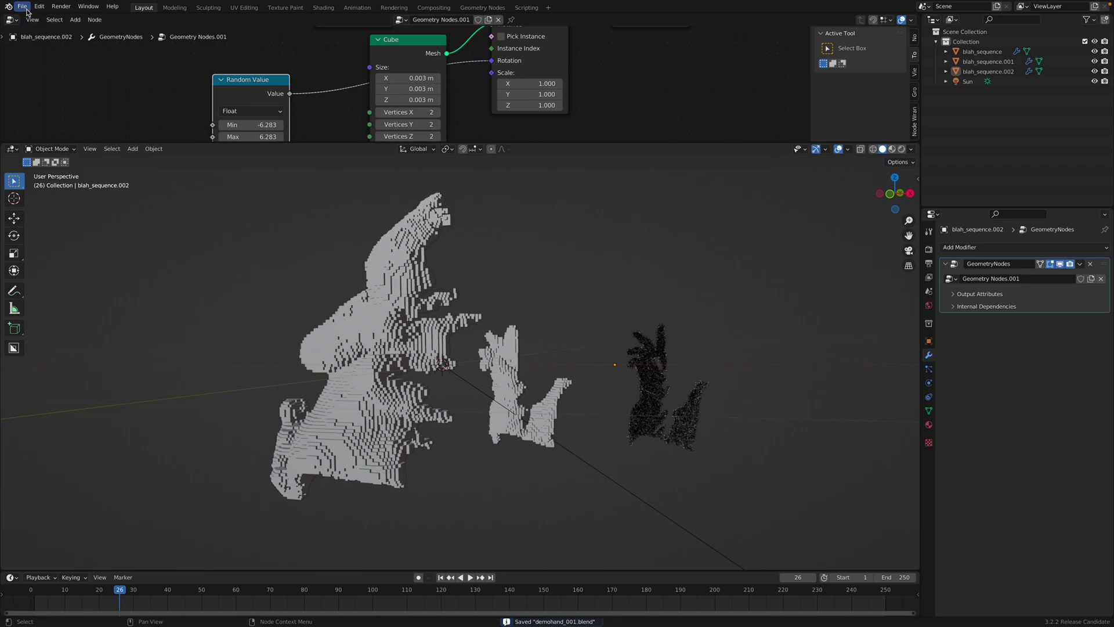
pyautogui.click(22, 6)
pyautogui.moveTo(50, 43)
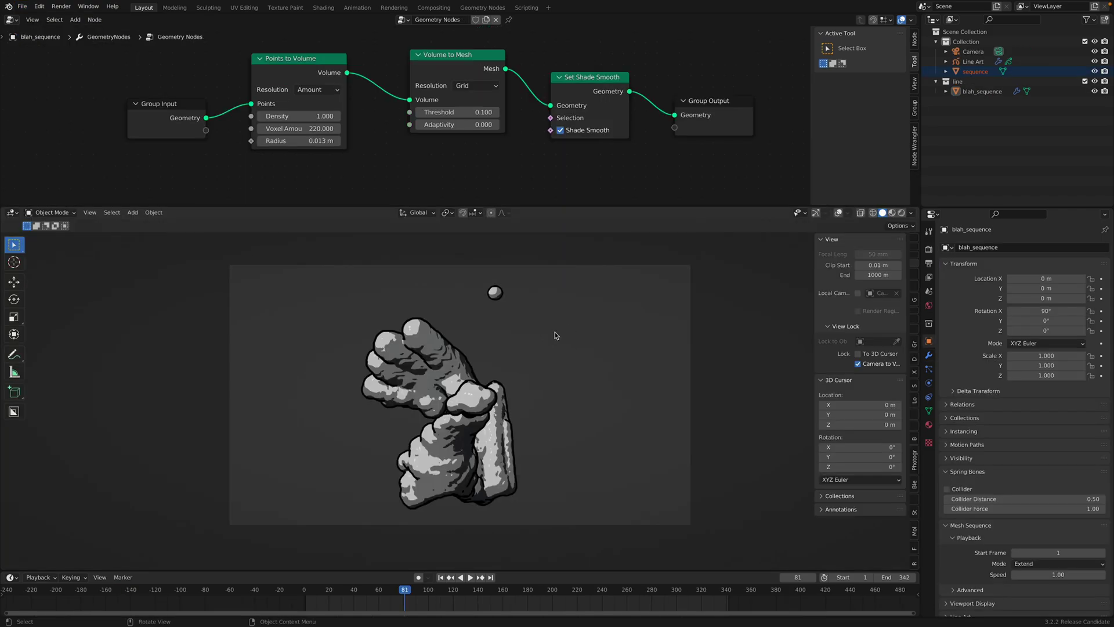
# Hide the shaded hand so only the line-art outlines show, and play the animation
pyautogui.click(580, 343)
pyautogui.click(1095, 81)
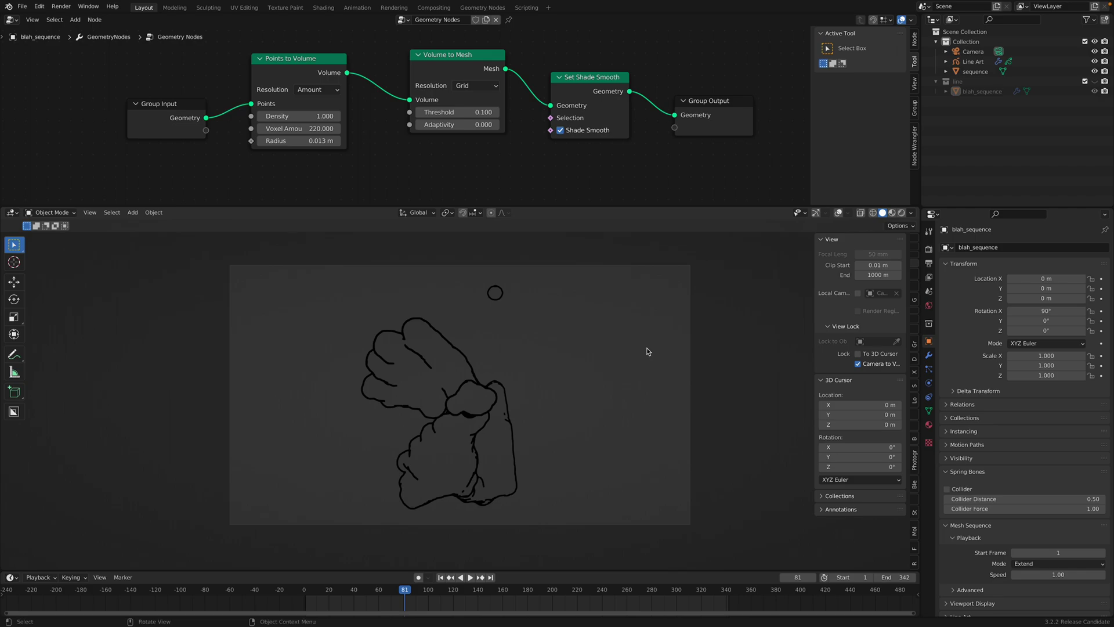
pyautogui.press('space')
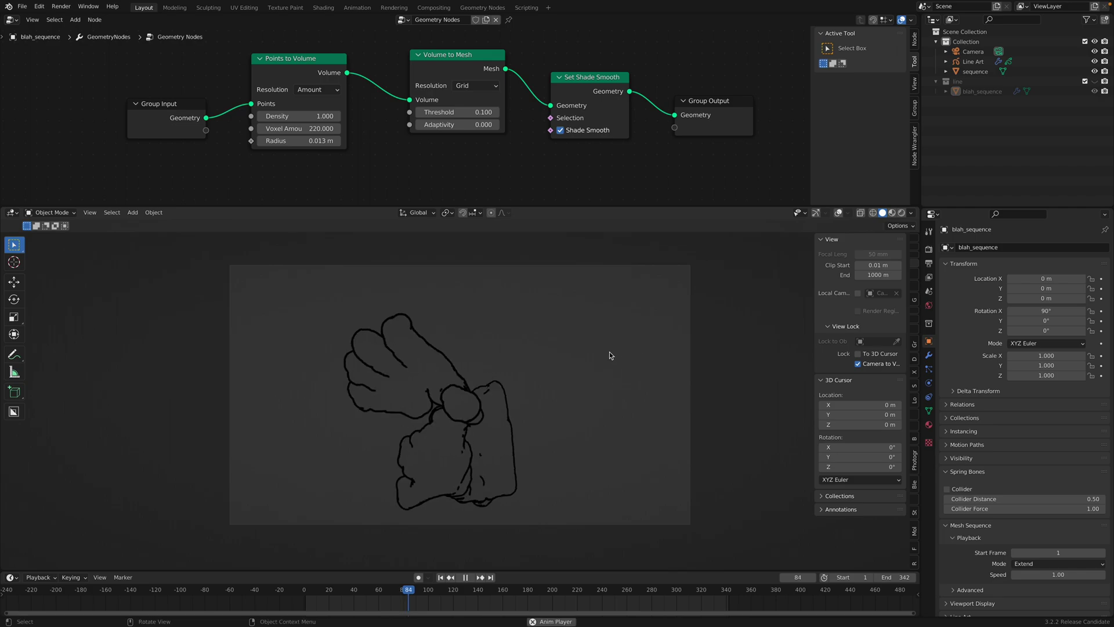
pyautogui.press('space')
# Set Points to Volume Radius to 0.005 m and Voxel Amount to 300, then replay the animation
pyautogui.click(312, 129)
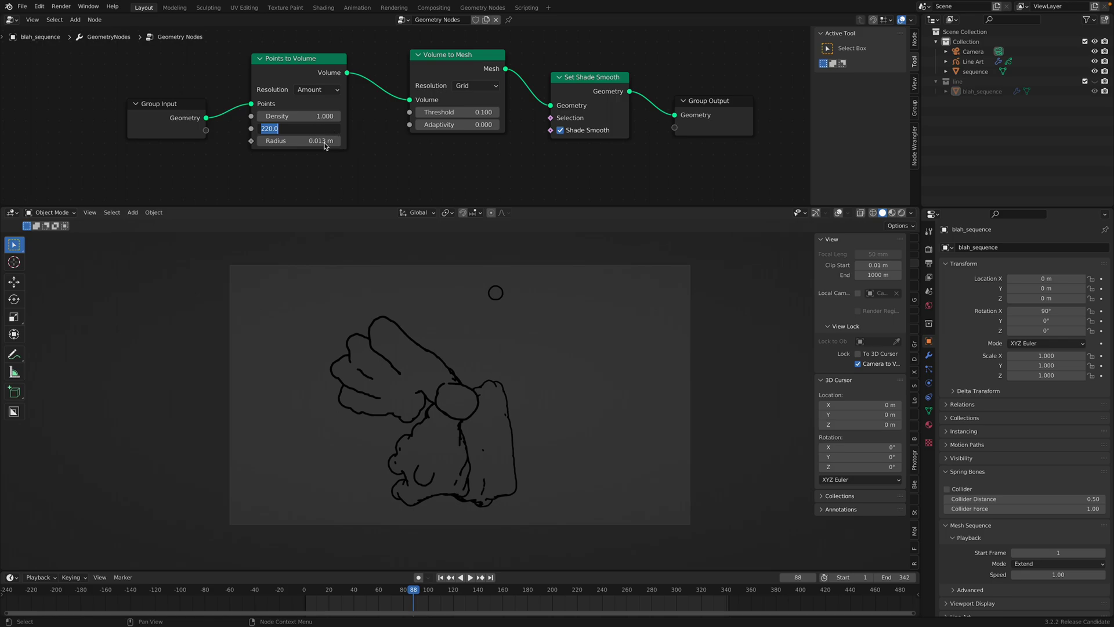
pyautogui.click(321, 141)
pyautogui.write('0.01')
pyautogui.press('Return')
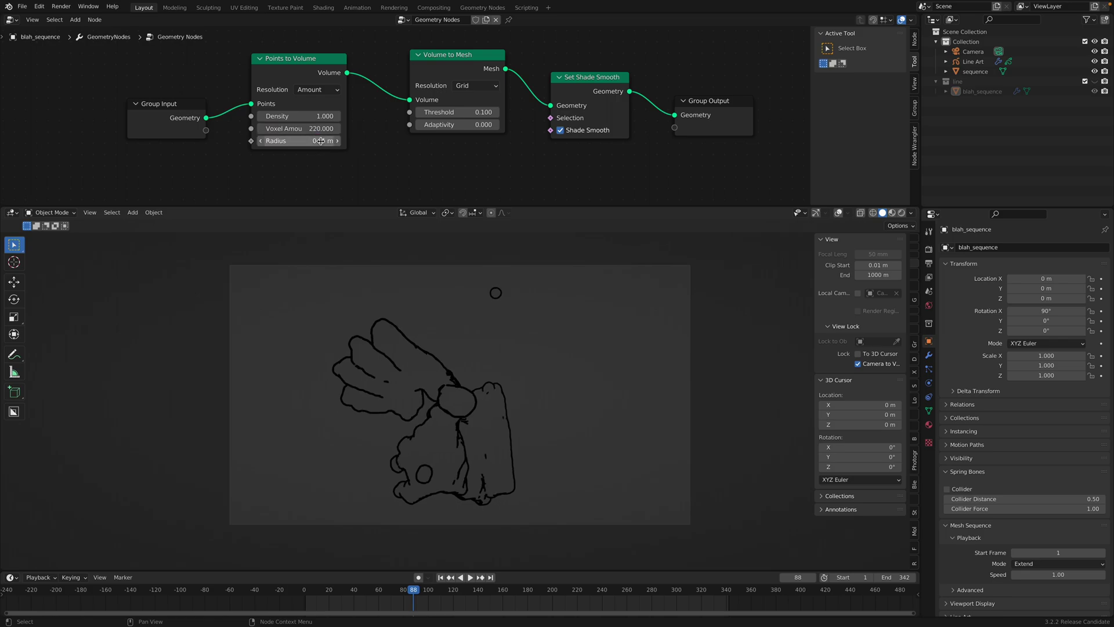
pyautogui.moveTo(351, 592); pyautogui.dragTo(411, 593)
pyautogui.click(299, 141)
pyautogui.click(275, 141)
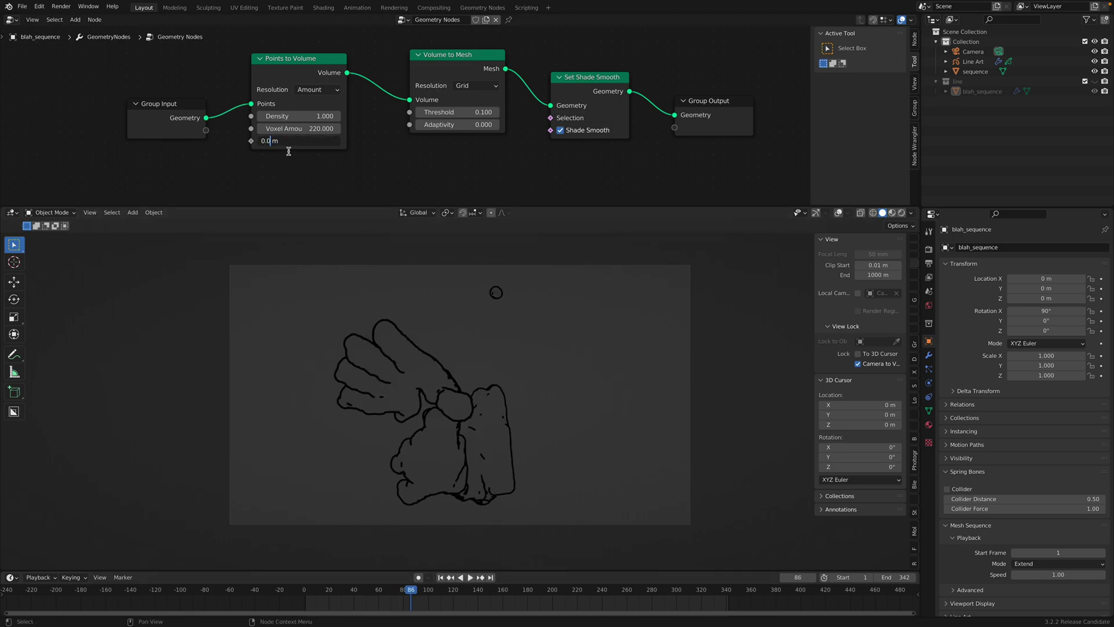
pyautogui.press('Return')
pyautogui.click(298, 132)
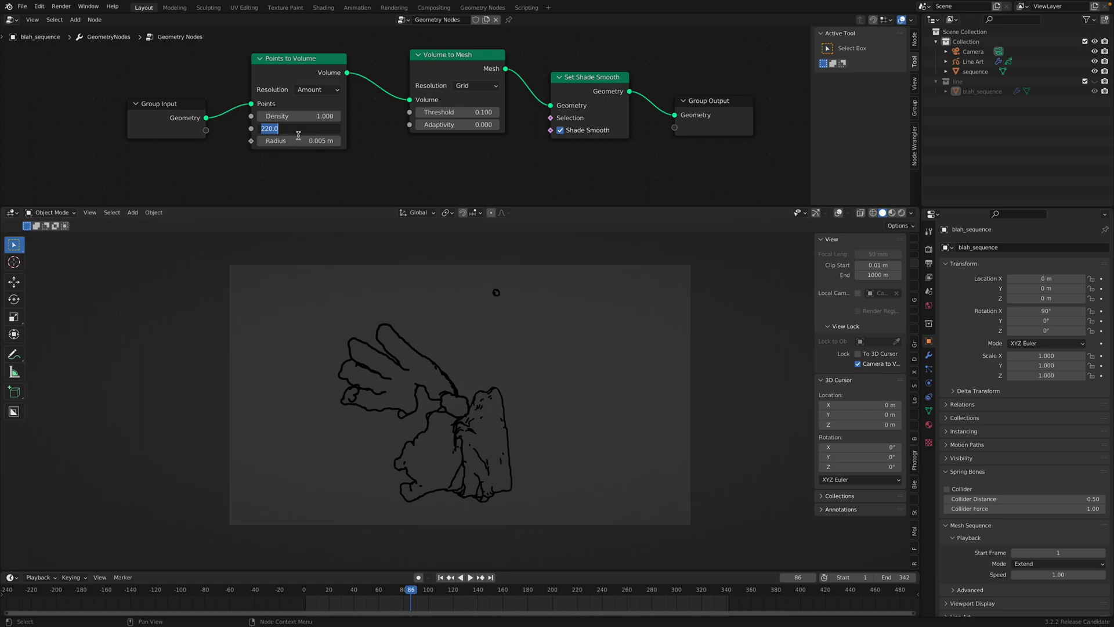
pyautogui.write('300')
pyautogui.press('Return')
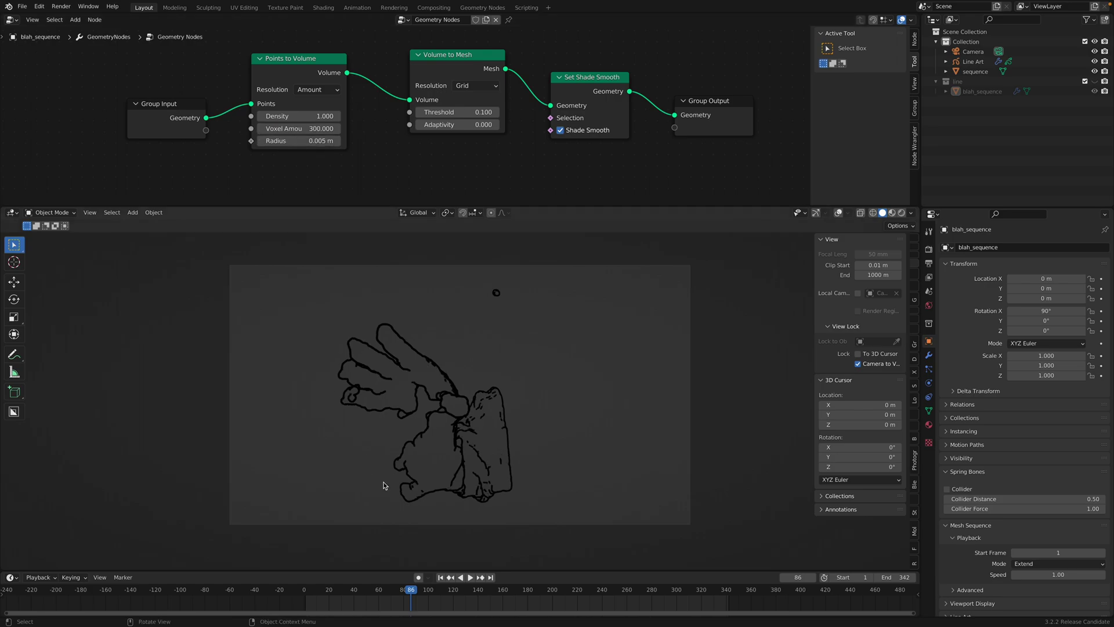
pyautogui.press('space')
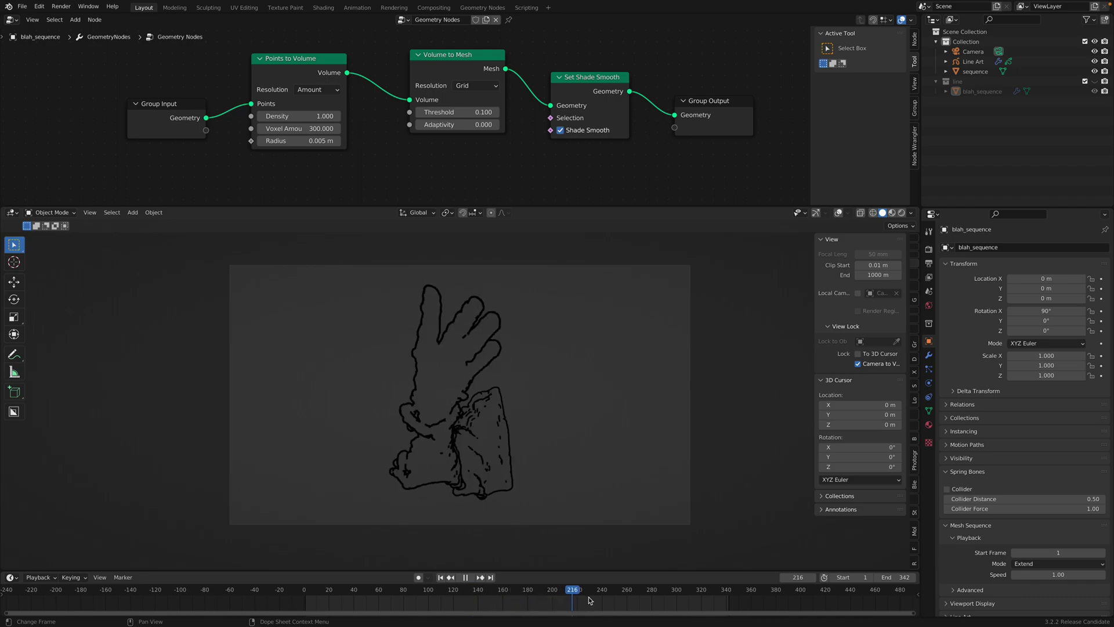
# Stop playback at frame 229, select the Line Art object, and view its modifier settings
pyautogui.press('space')
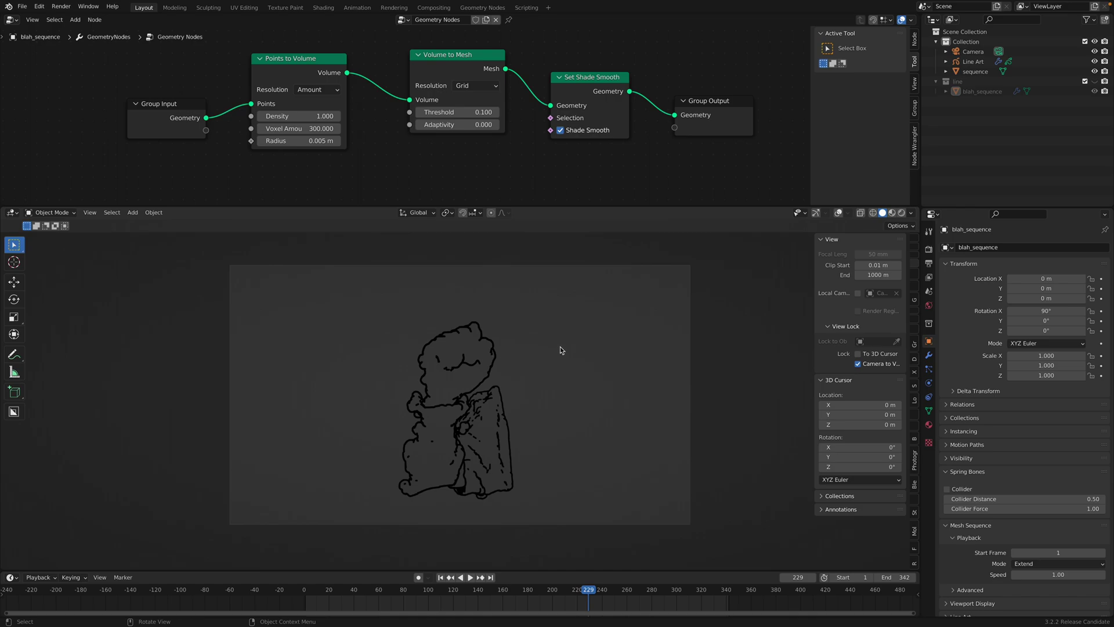
pyautogui.click(975, 64)
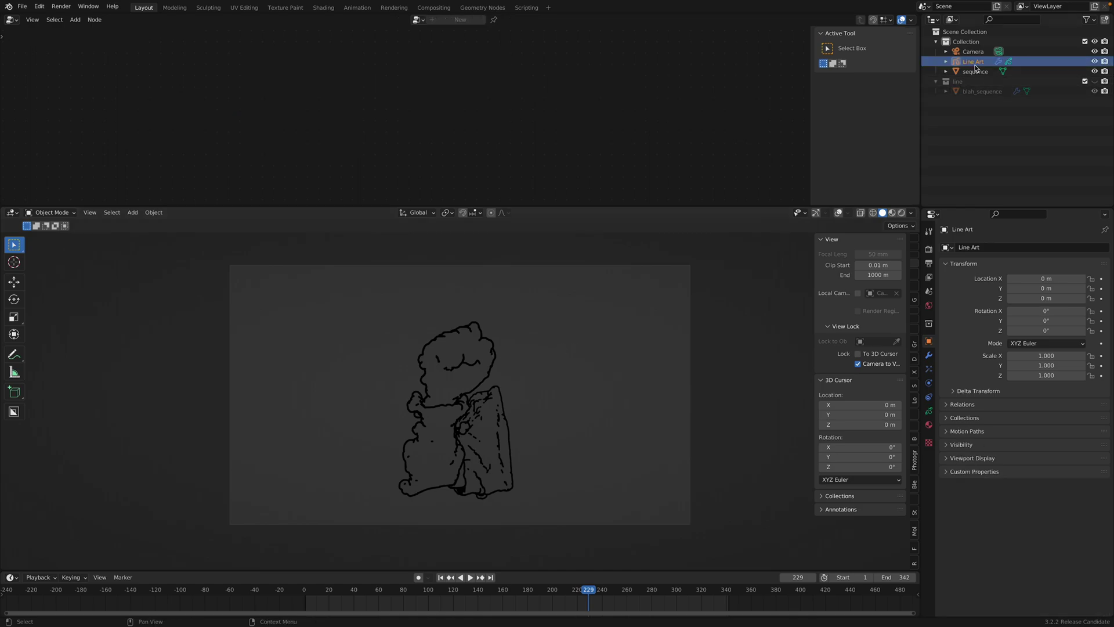
pyautogui.click(593, 383)
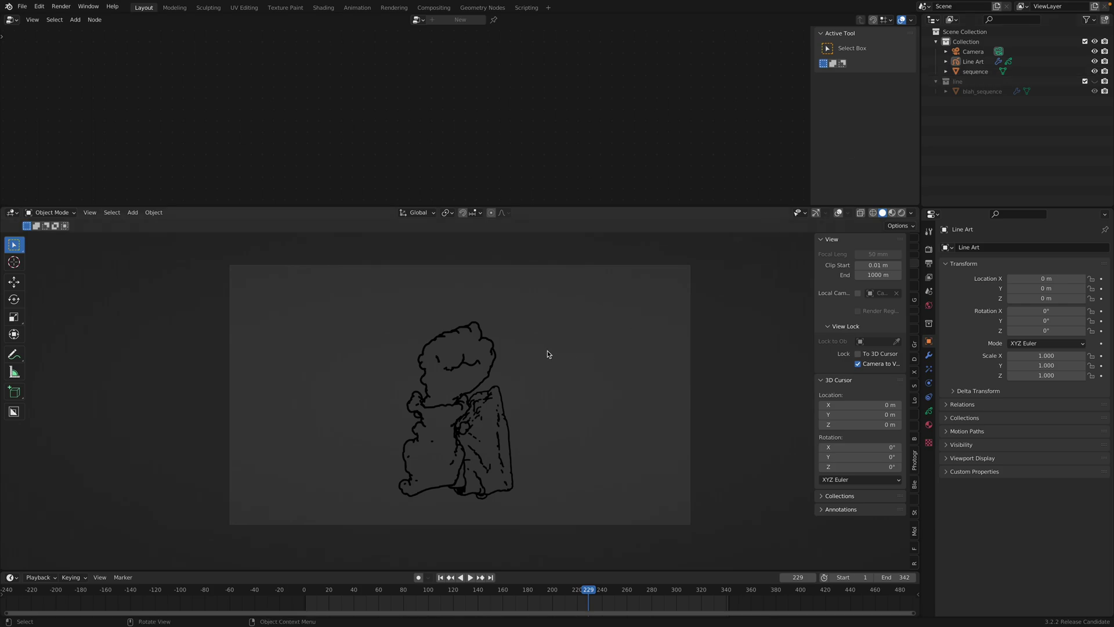
pyautogui.press('F3')
pyautogui.write('line art')
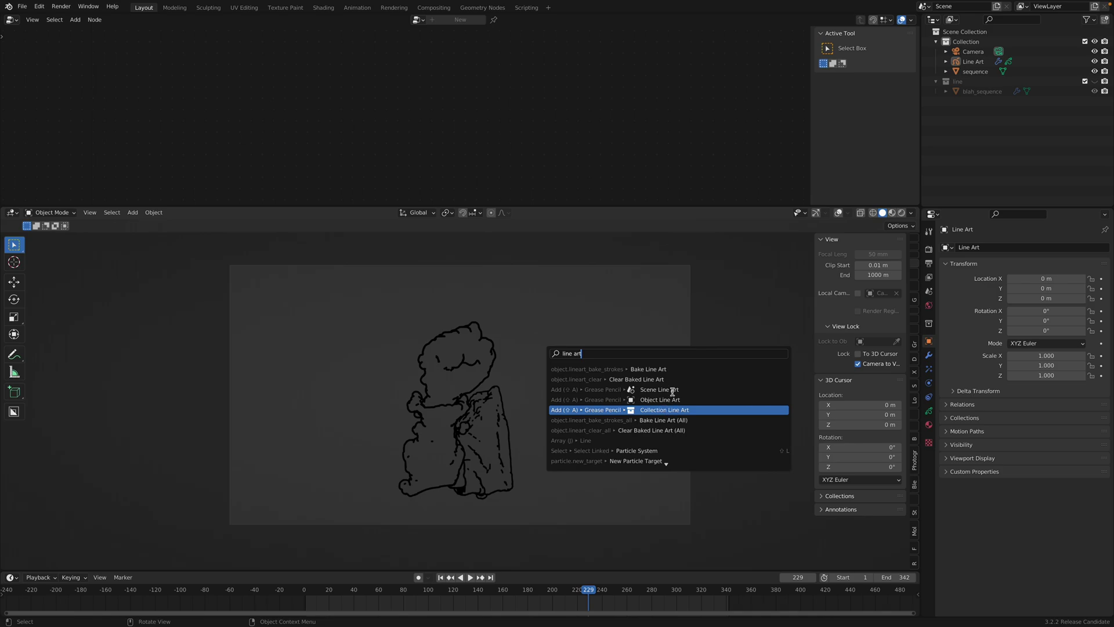
pyautogui.click(978, 62)
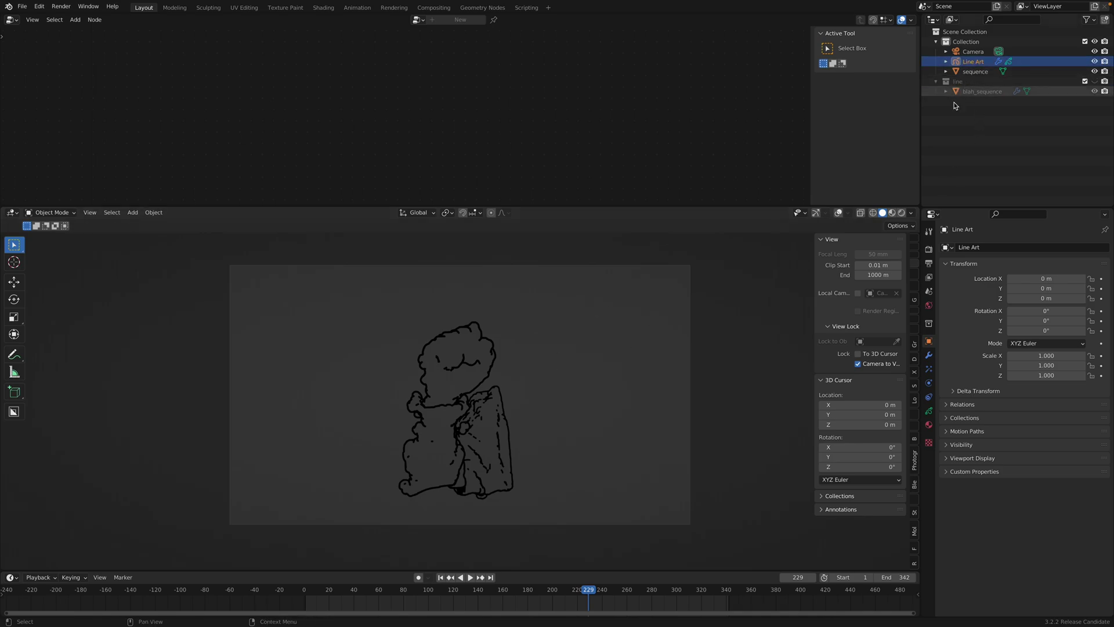
pyautogui.click(928, 355)
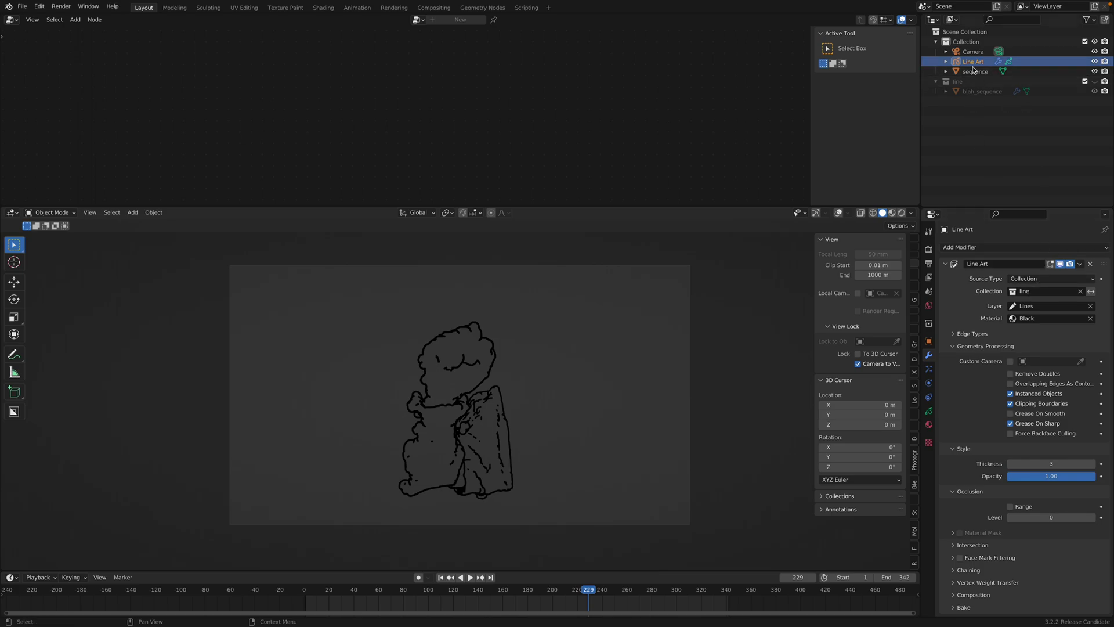
# Show the 'line' collection again and play the shaded-hand animation through to frame 240
pyautogui.click(1095, 82)
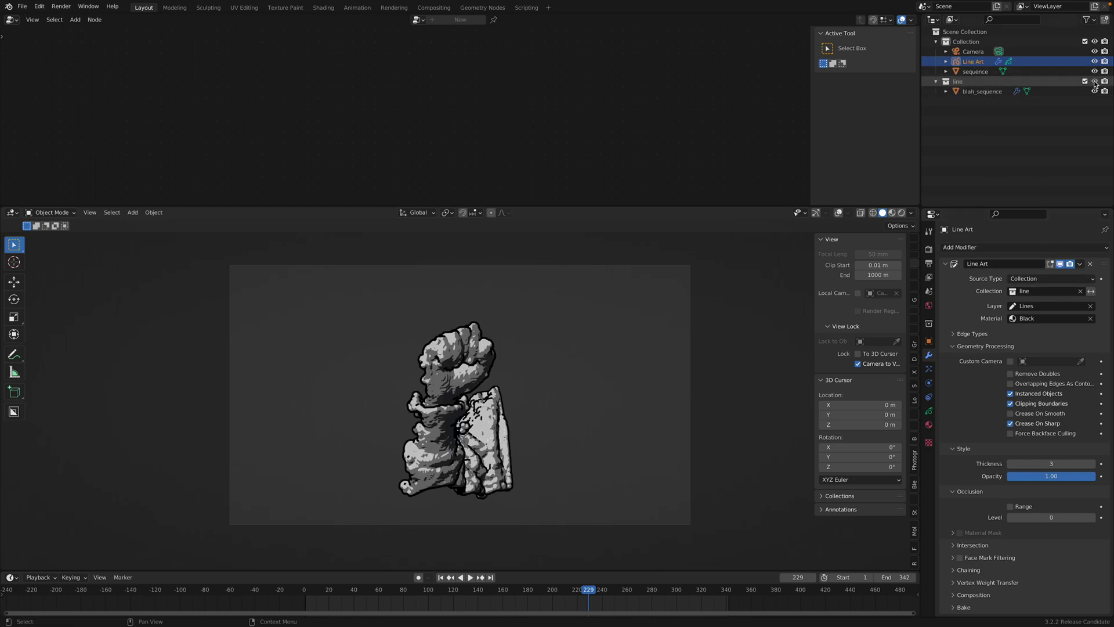
pyautogui.click(597, 328)
pyautogui.press('space')
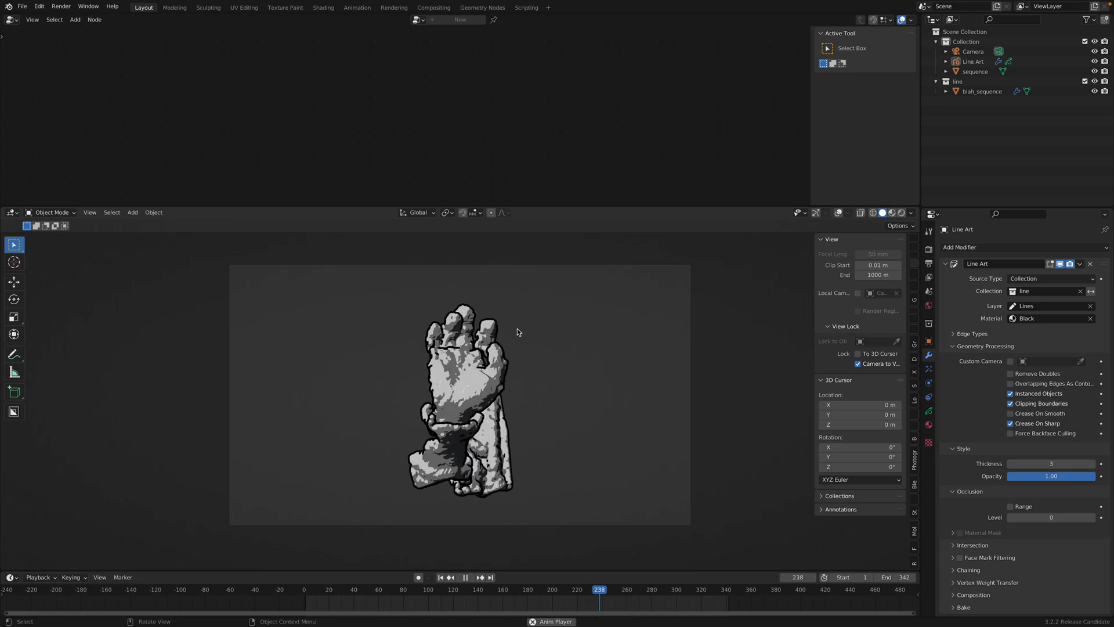
pyautogui.press('space')
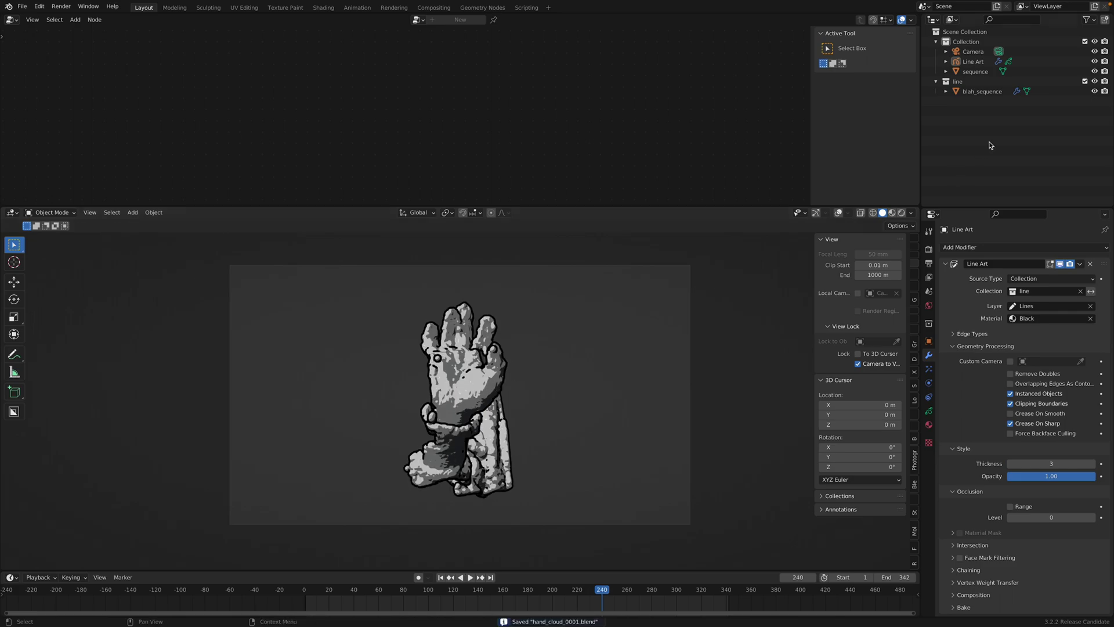
# Hide the shaded hand and play the outline-only animation, scrubbing to frames 116, 42 and 160
pyautogui.click(1094, 81)
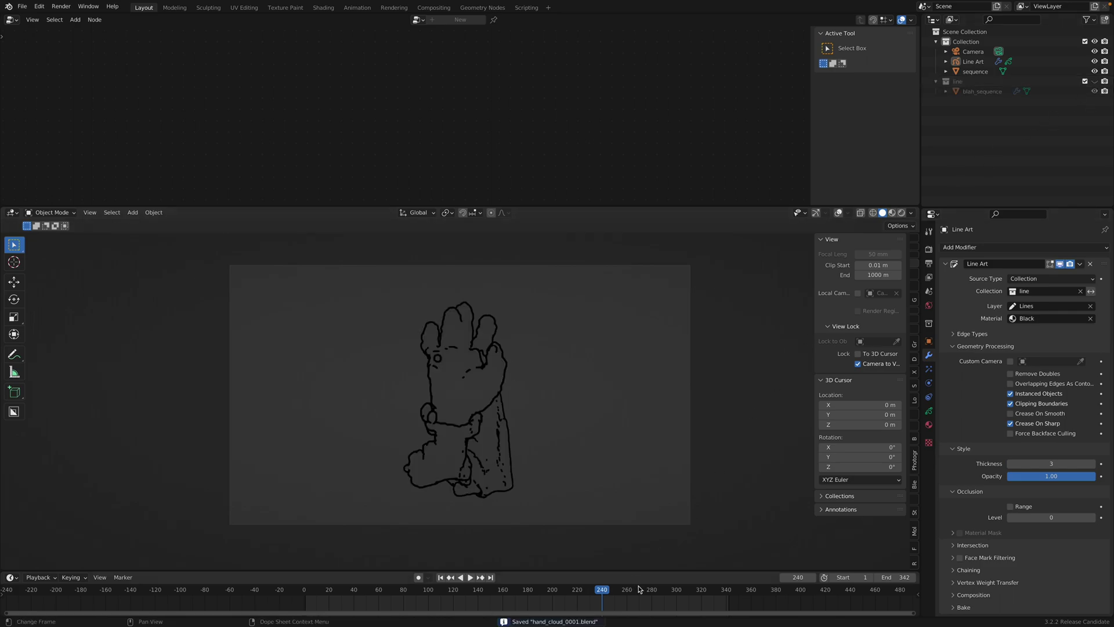
pyautogui.press('space')
pyautogui.moveTo(666, 591); pyautogui.dragTo(450, 596)
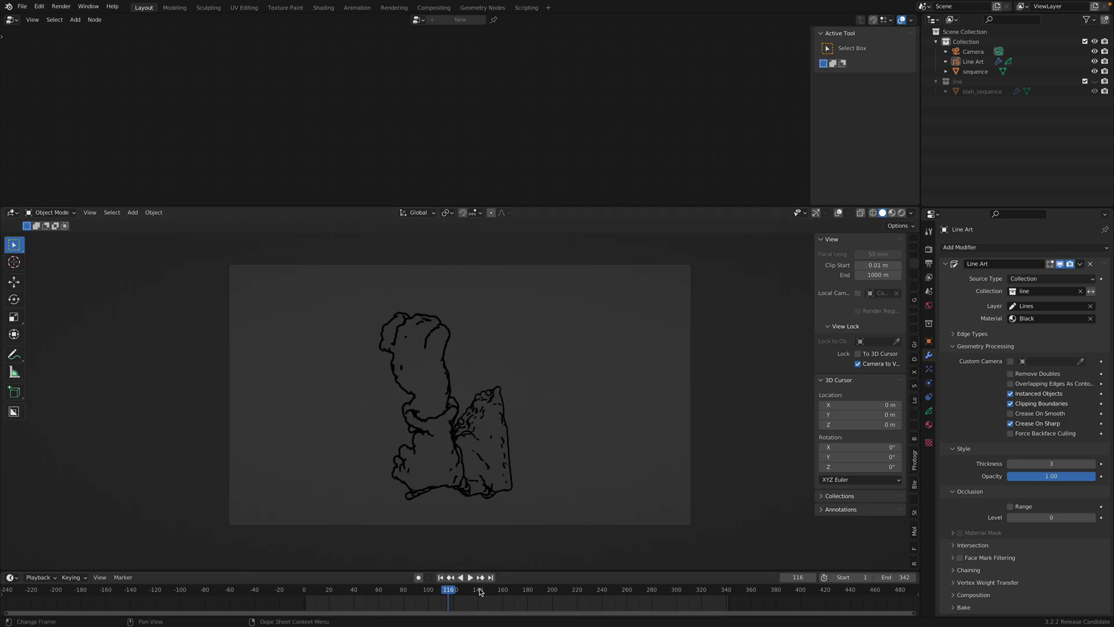
pyautogui.click(449, 591)
pyautogui.click(354, 593)
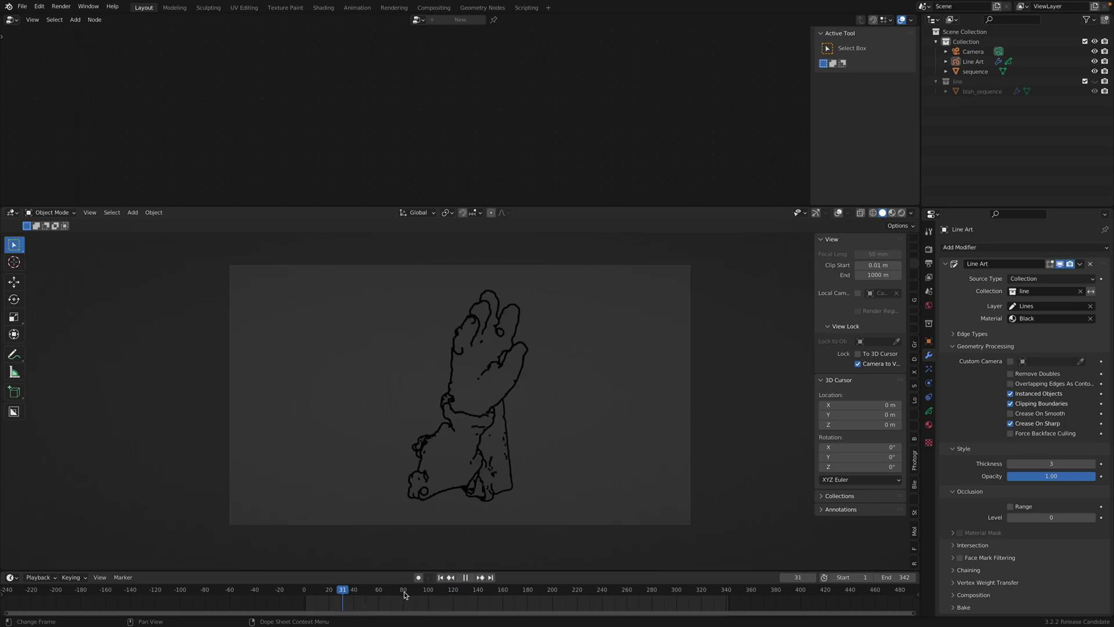
pyautogui.click(495, 593)
pyautogui.press('space')
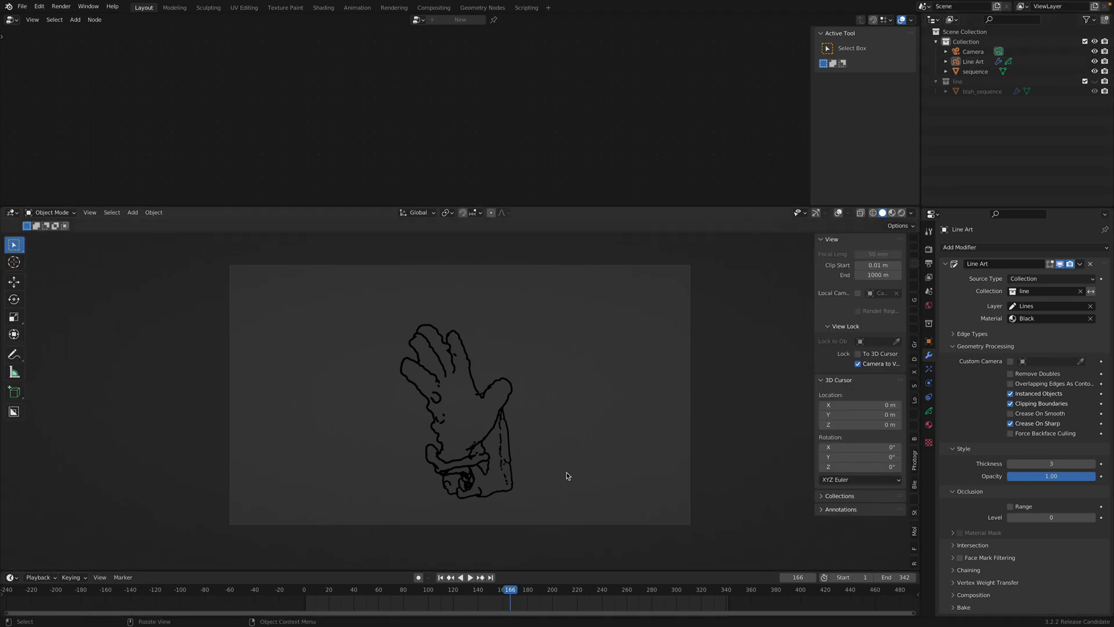
# Replay the line-art hand animation, rewind it and stop at frame 68
pyautogui.press('space')
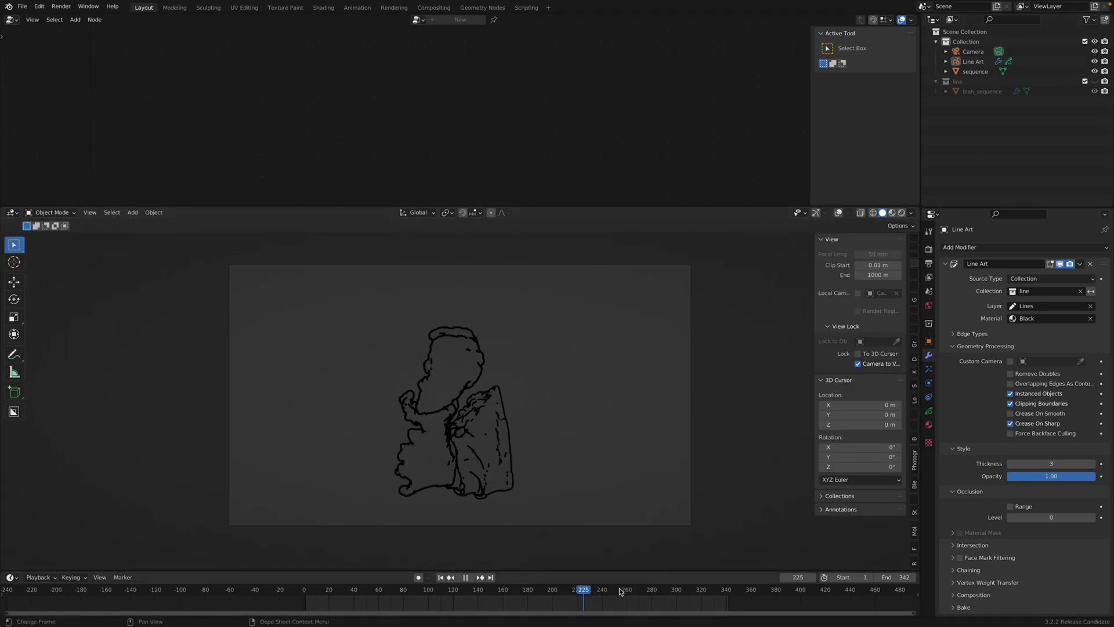
pyautogui.moveTo(578, 590); pyautogui.dragTo(390, 590)
pyautogui.press('space')
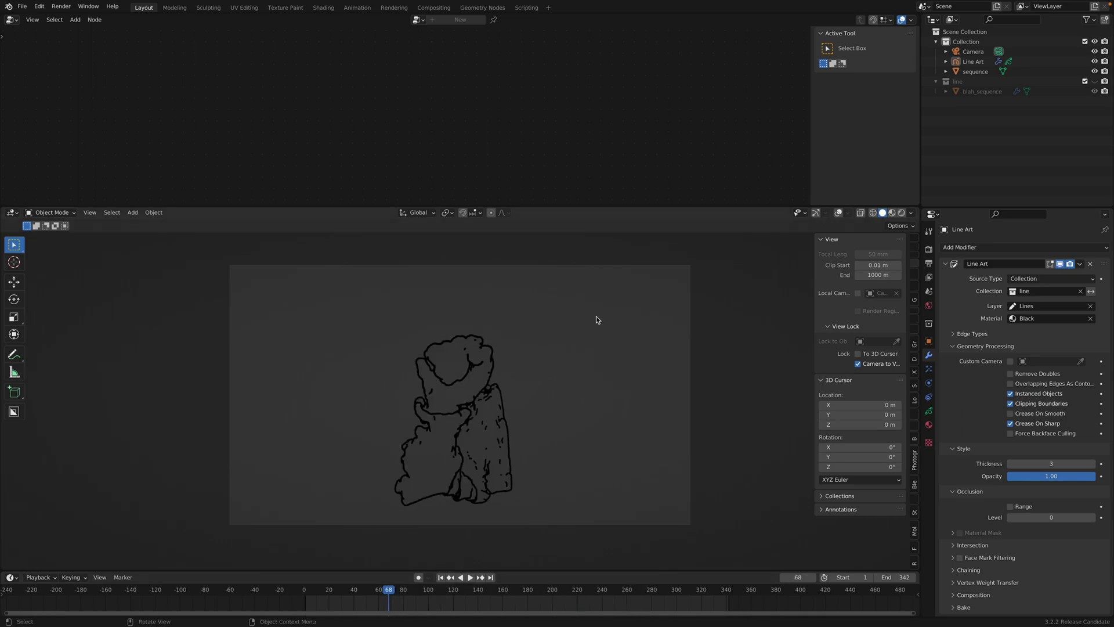